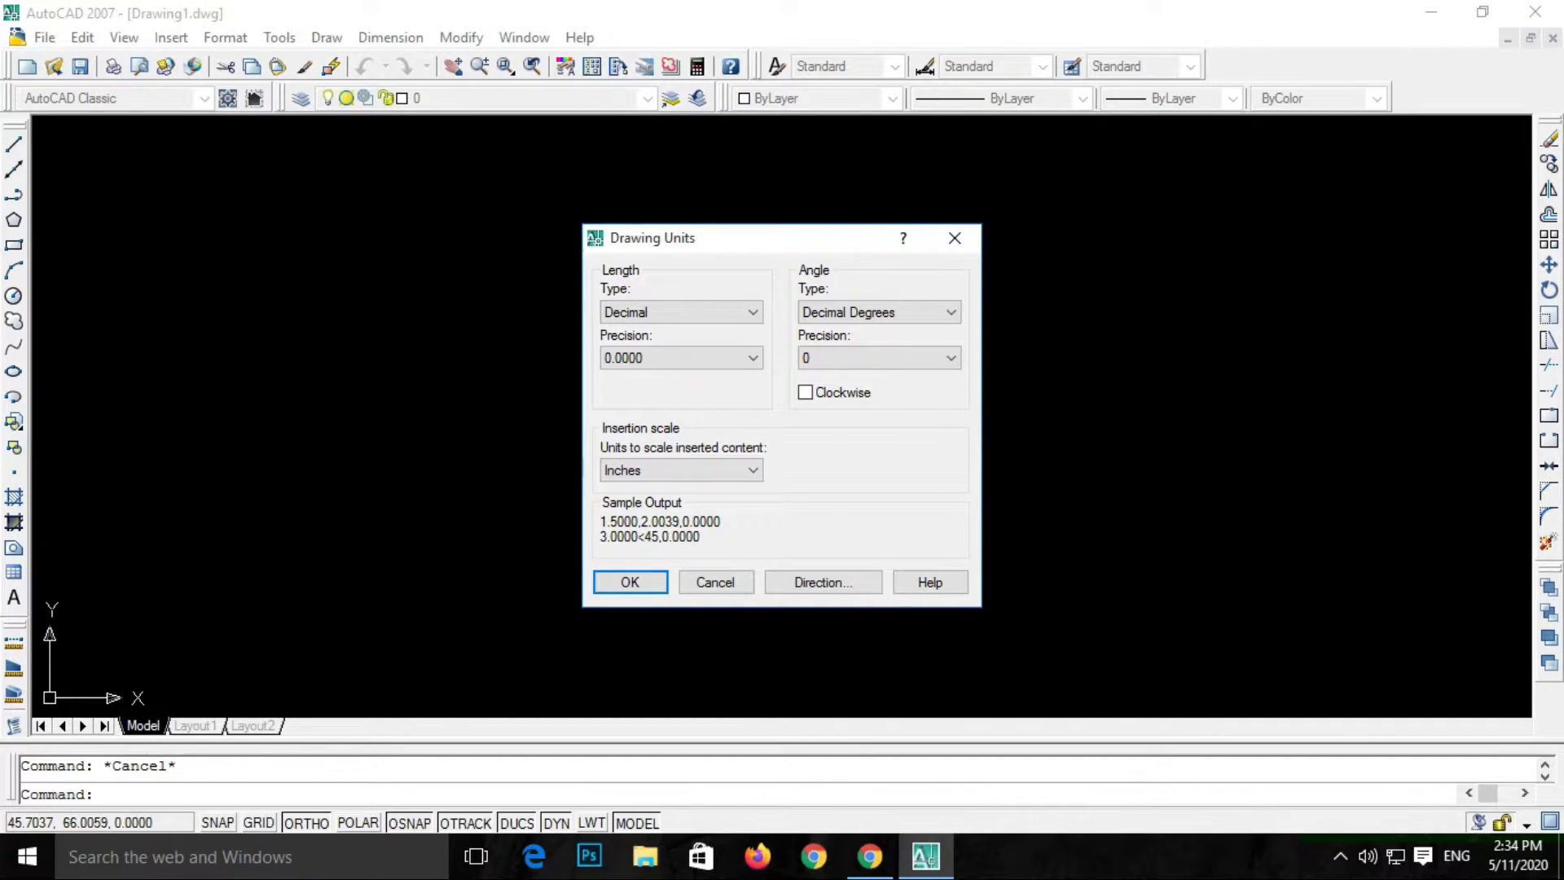
Step: Compare the length types, briefly choosing Architectural, and settle on Engineering length units
{"action": "left_click", "coordinate": [681, 312]}
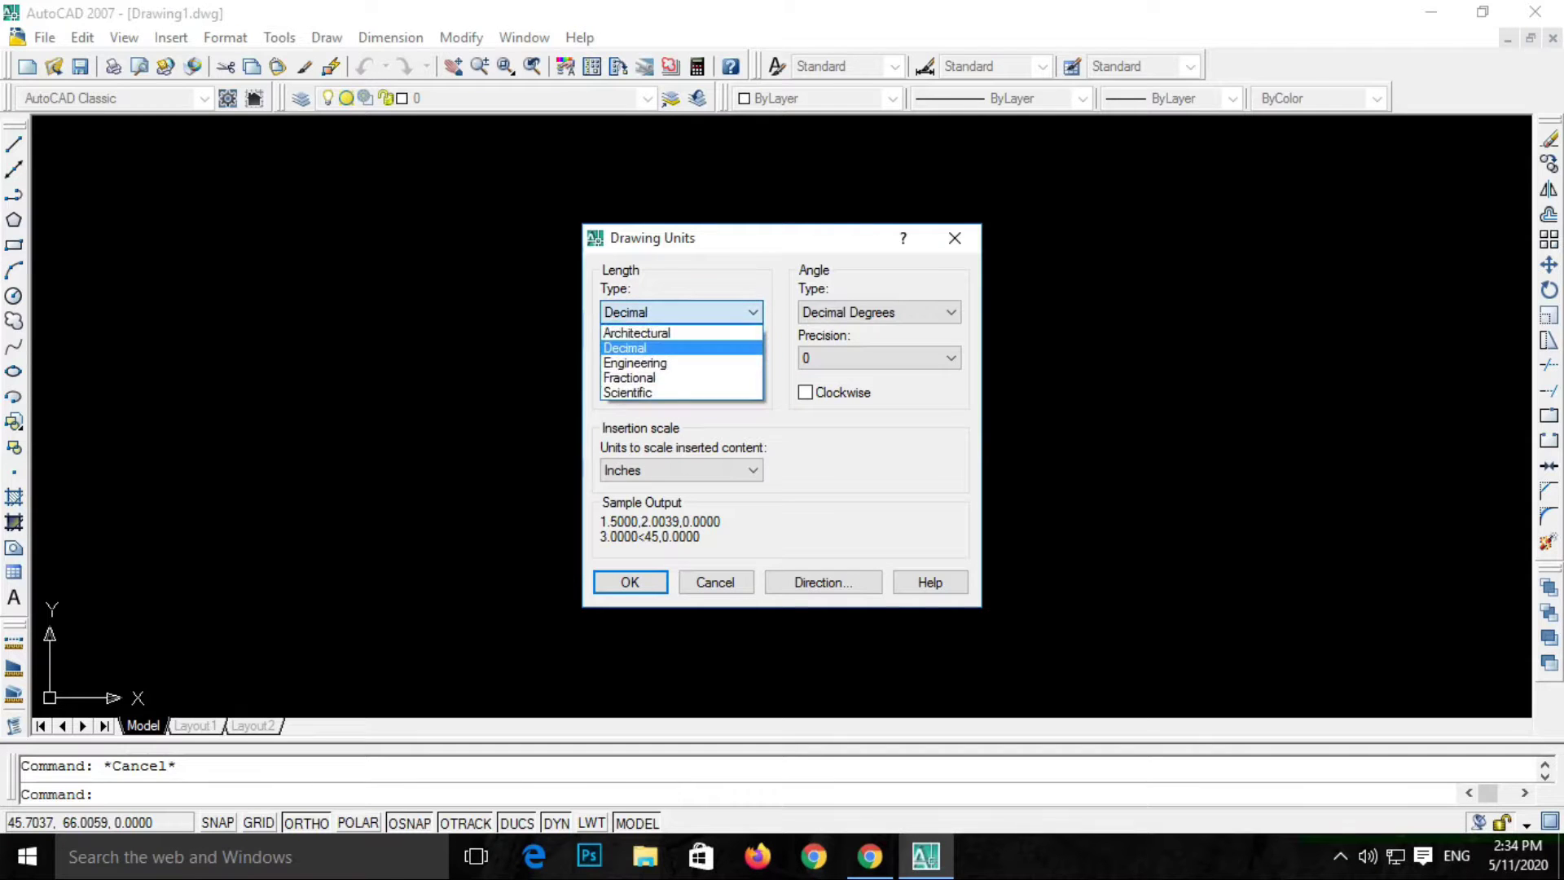
{"action": "left_click", "coordinate": [681, 312]}
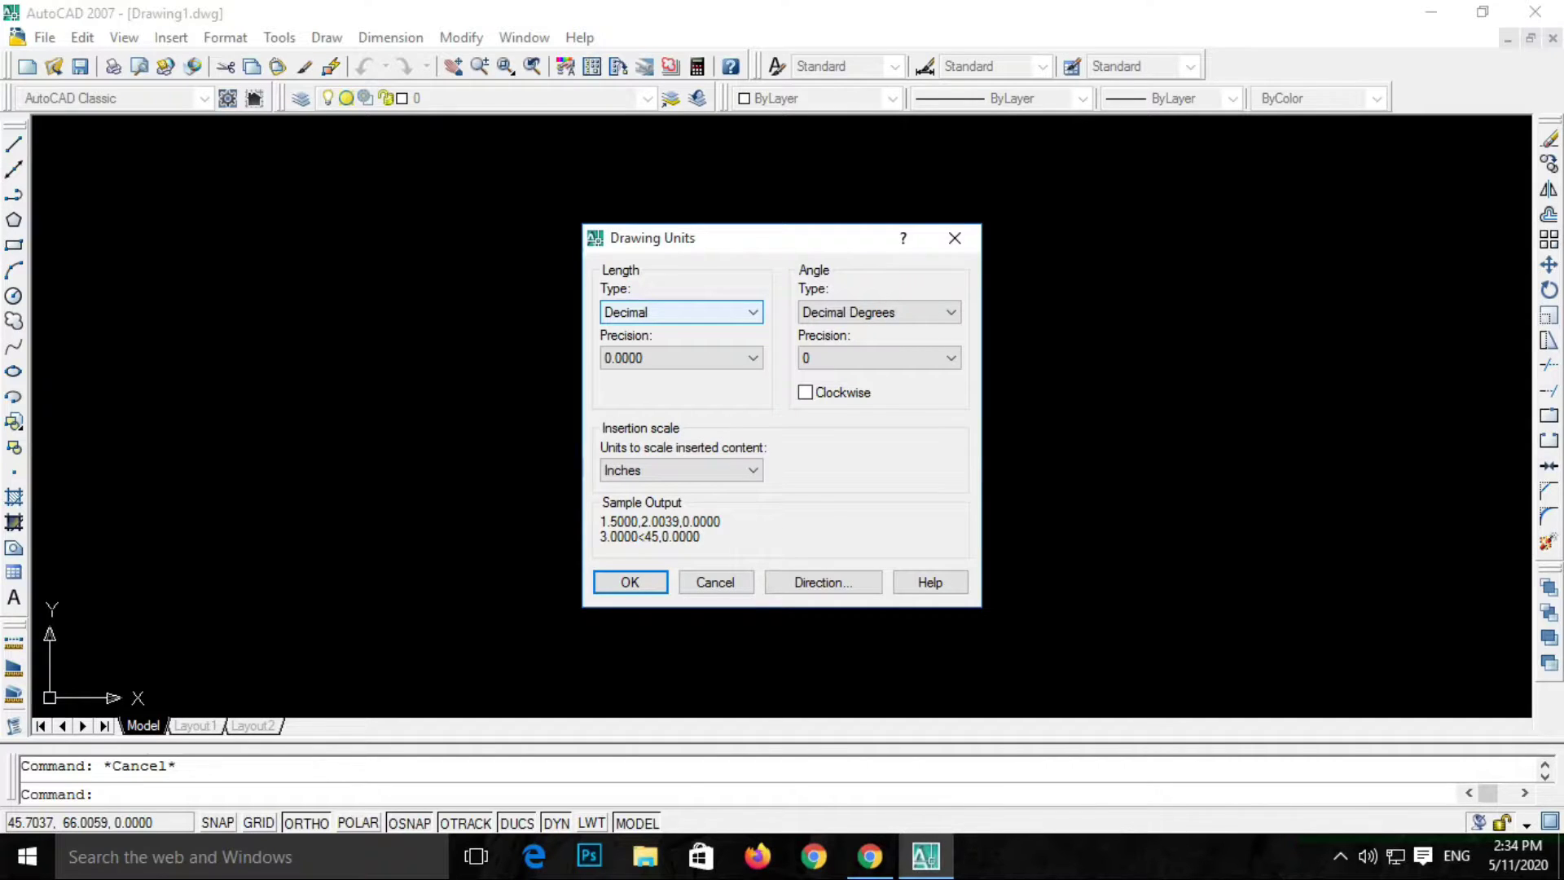
{"action": "left_click", "coordinate": [681, 312]}
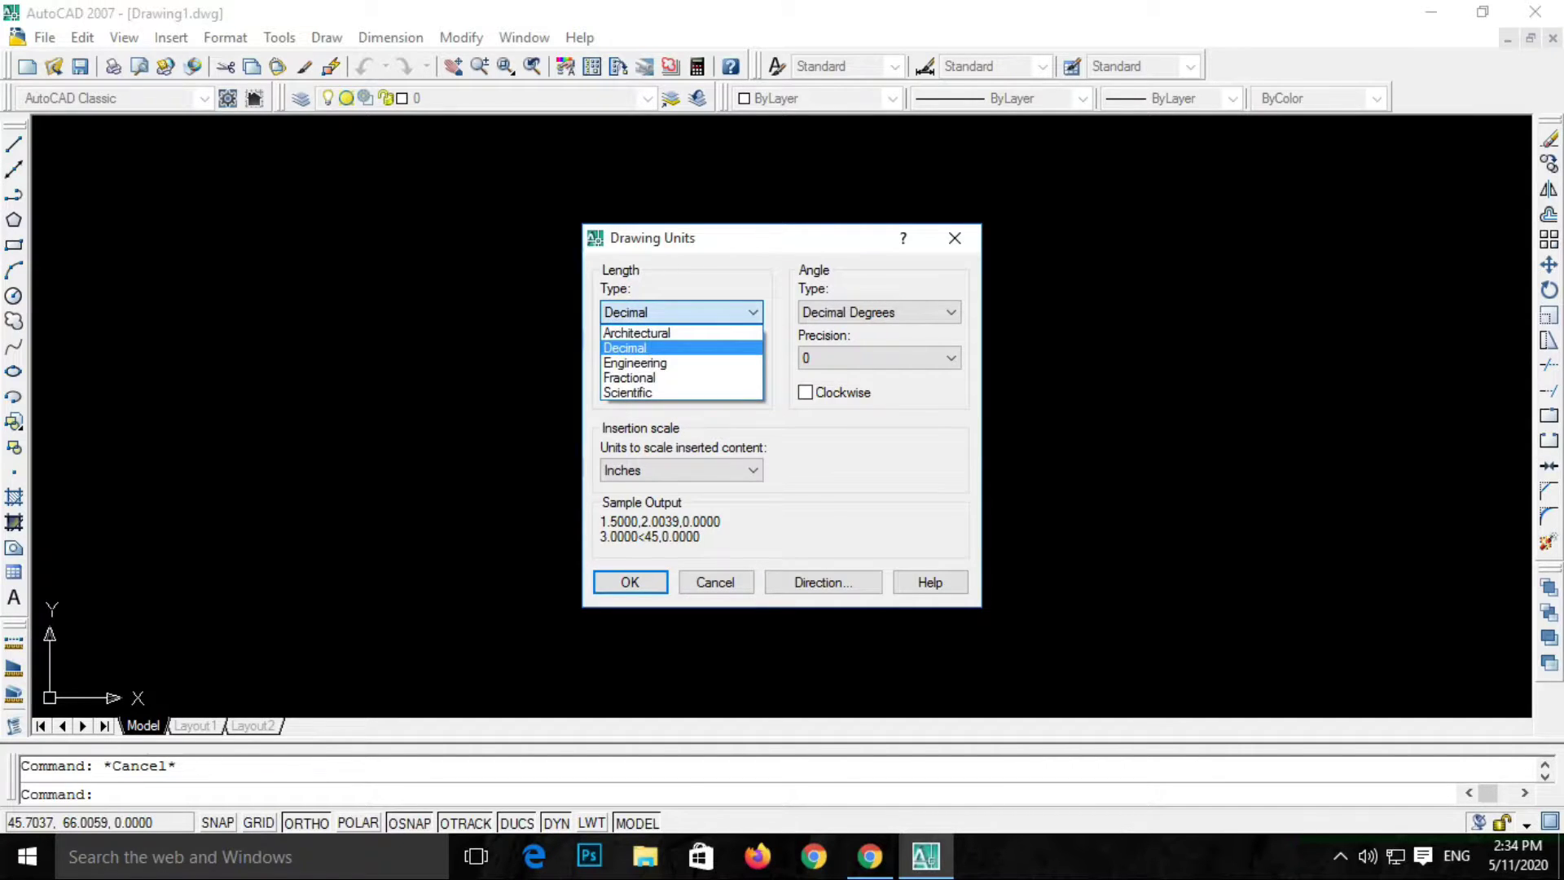
{"action": "left_click", "coordinate": [636, 333]}
{"action": "left_click", "coordinate": [681, 312]}
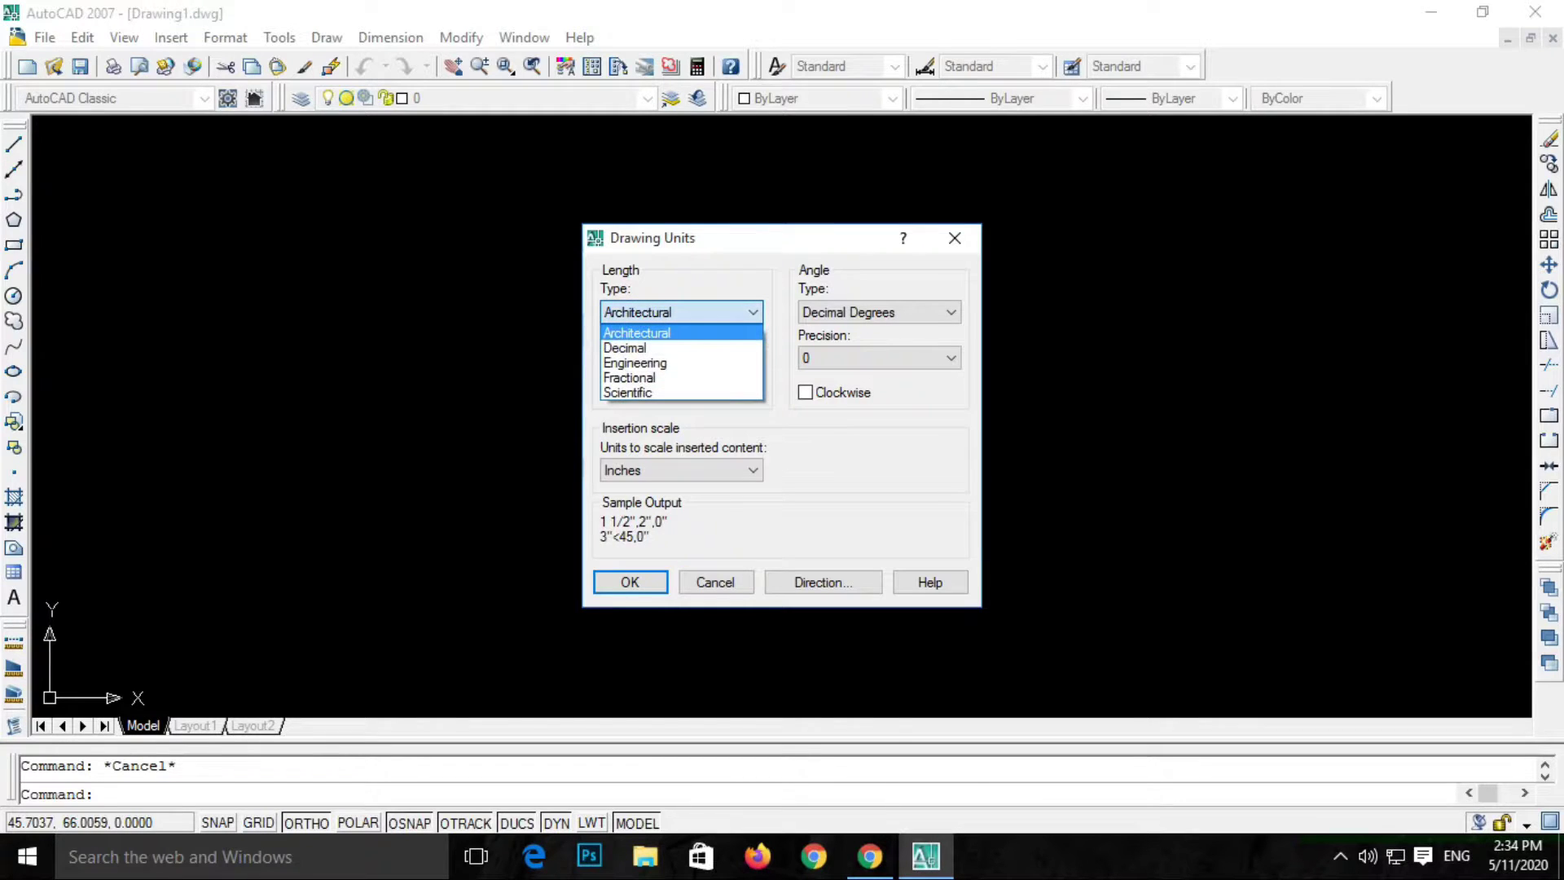
{"action": "left_click", "coordinate": [634, 362]}
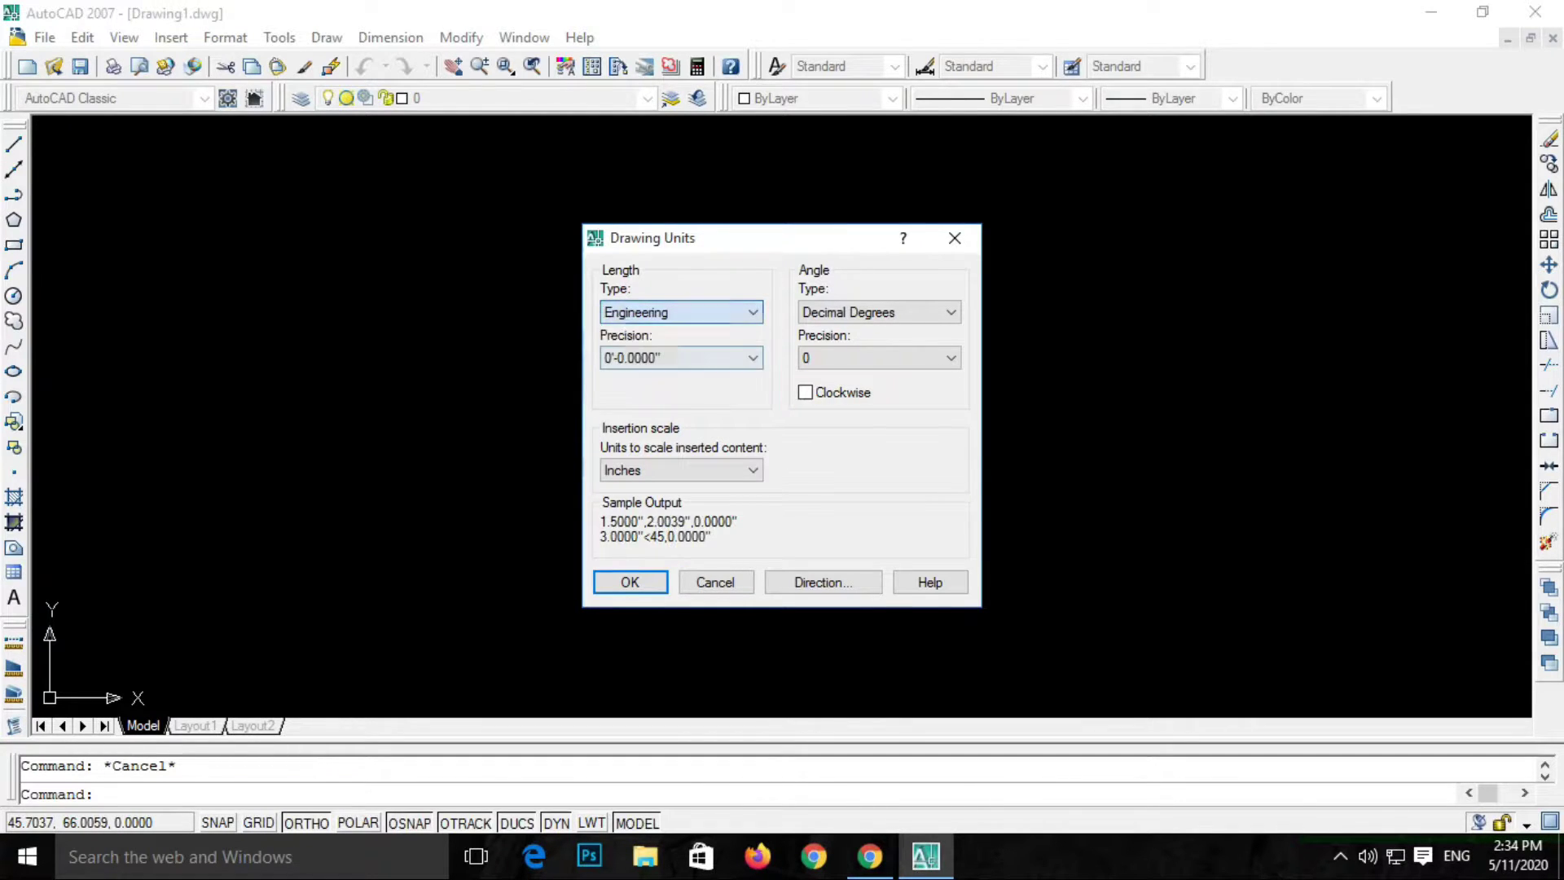
{"action": "key", "text": "shift+Tab"}
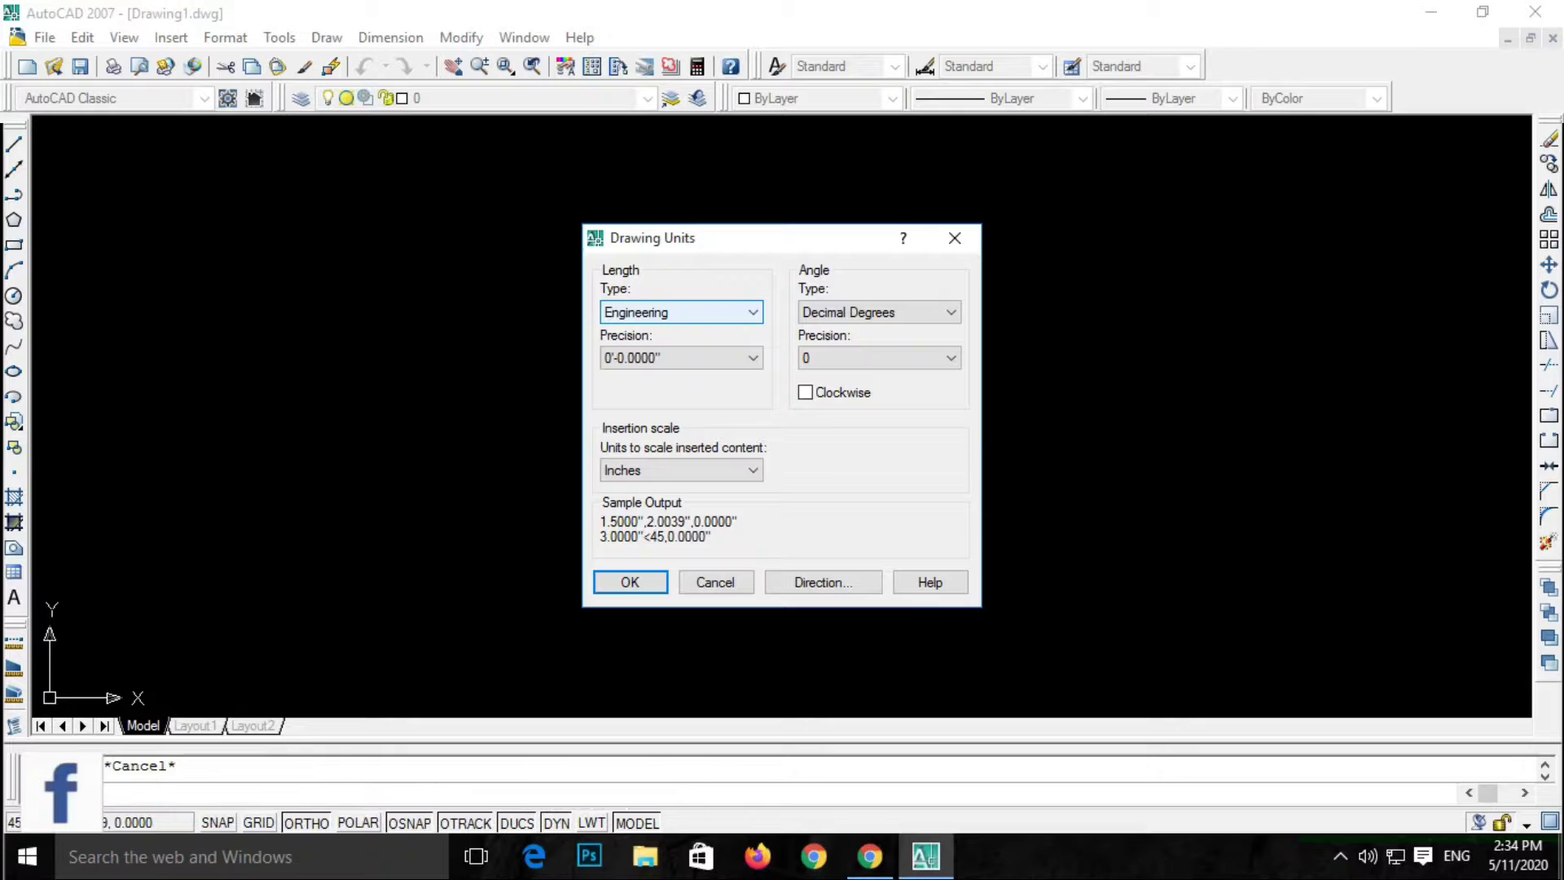
Step: Choose Fractional as the length type and accept the Drawing Units settings with OK
{"action": "key", "text": "alt+Down"}
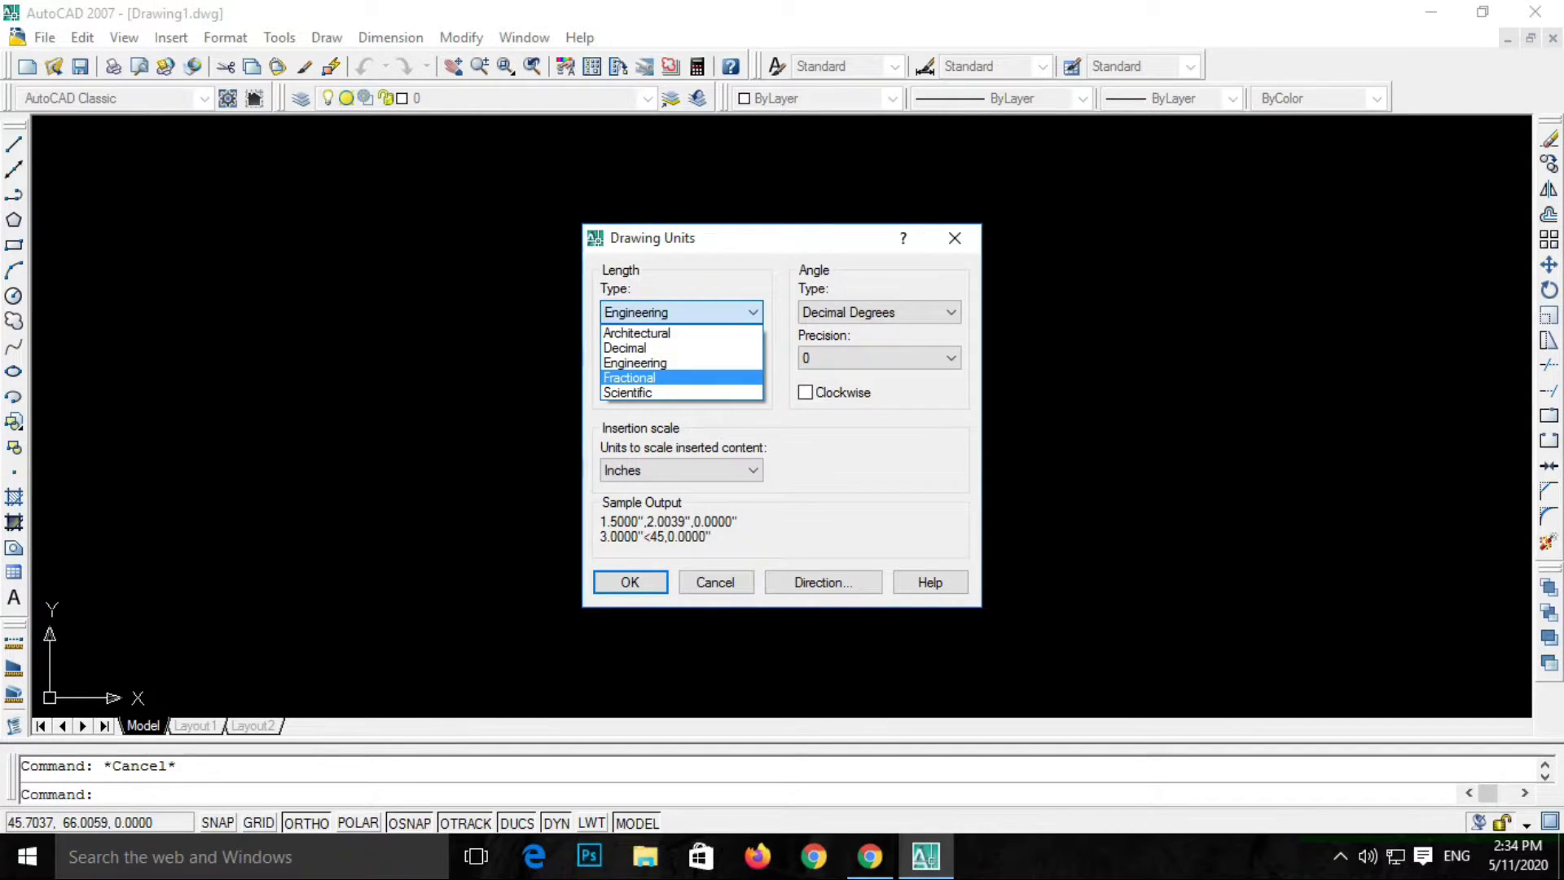
{"action": "key", "text": "Return"}
{"action": "key", "text": "Tab"}
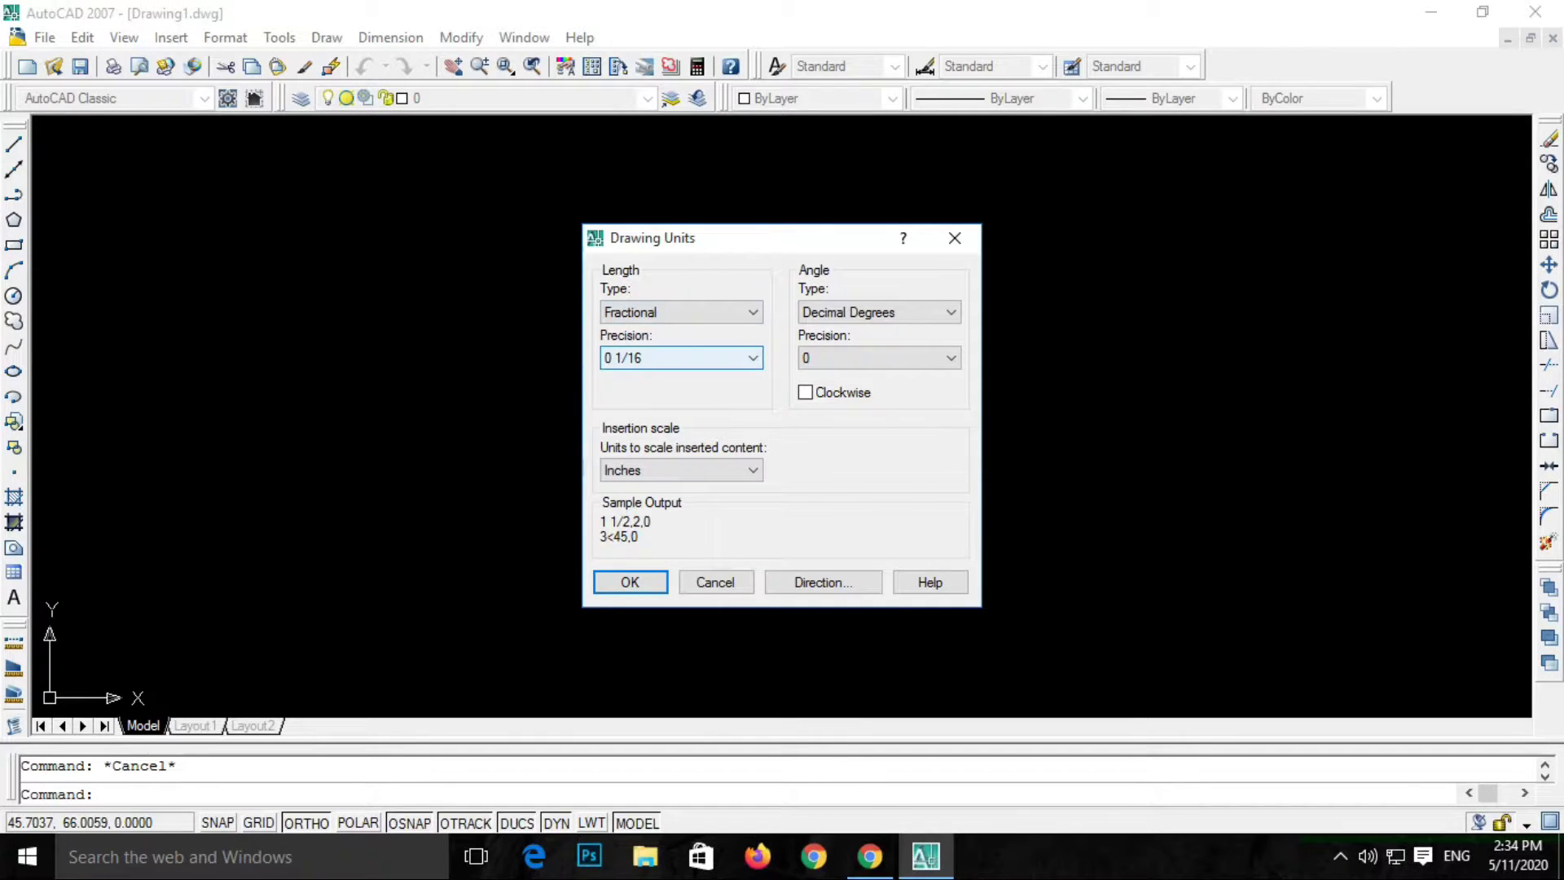
{"action": "key", "text": "Return"}
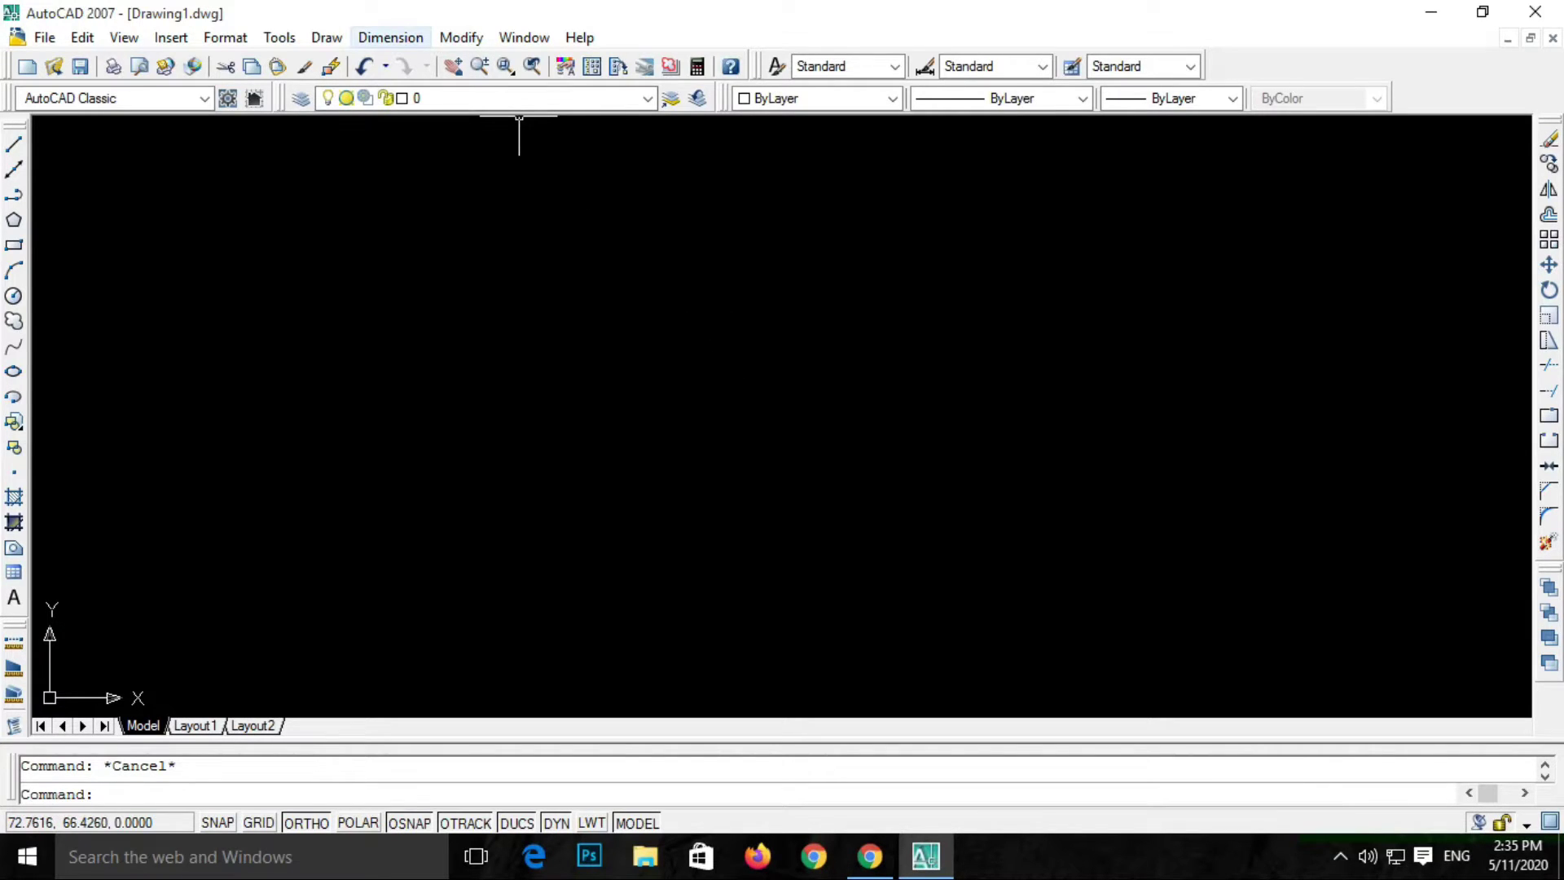
{"action": "left_click", "coordinate": [327, 37]}
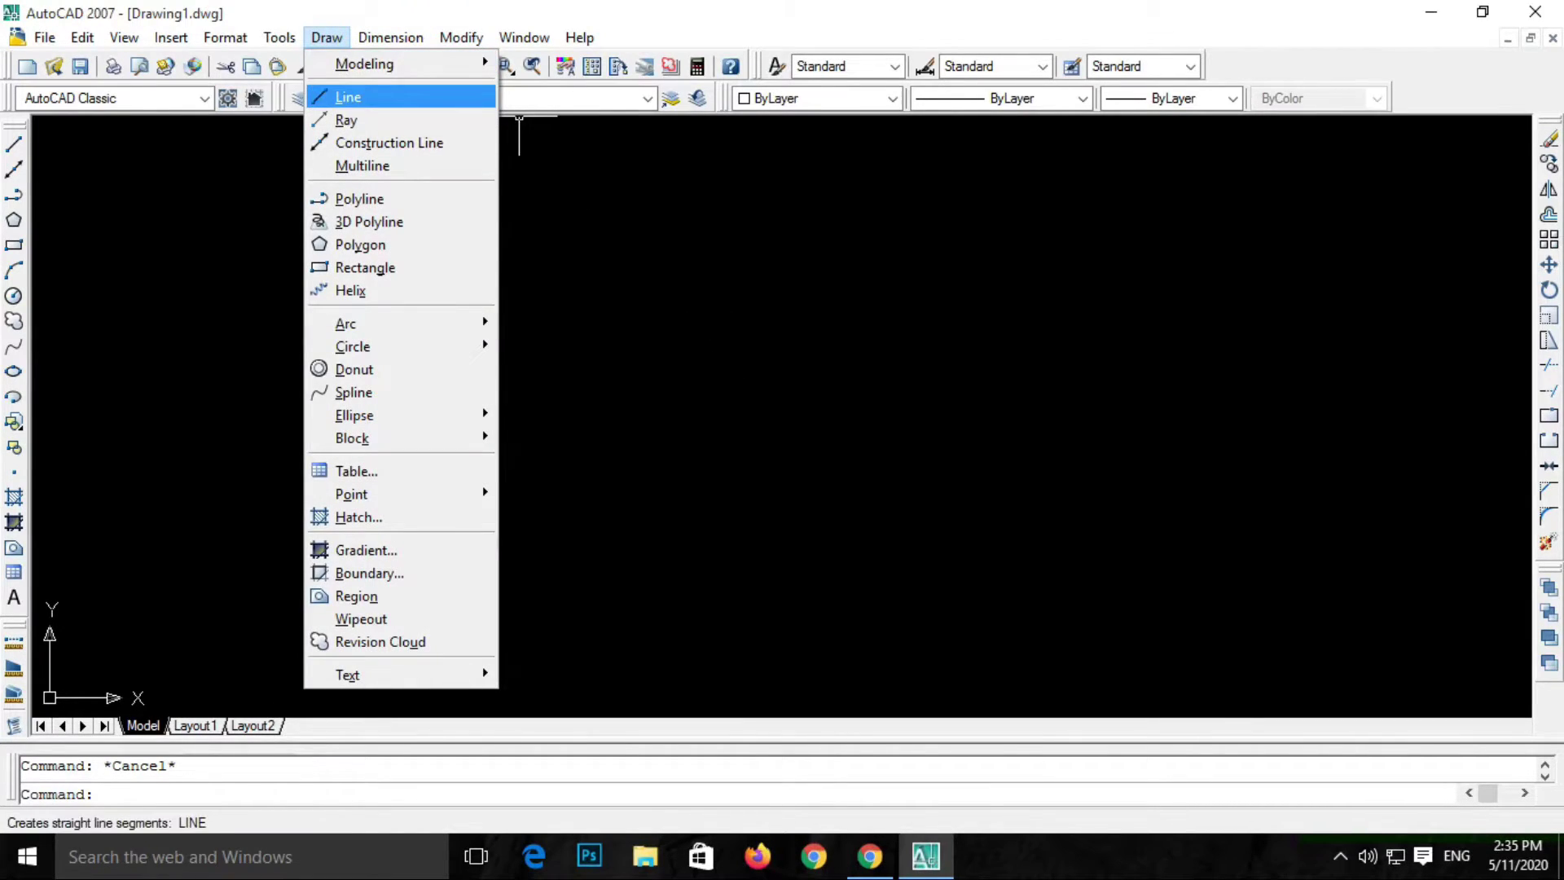
{"action": "left_click", "coordinate": [349, 96]}
{"action": "left_click", "coordinate": [381, 389]}
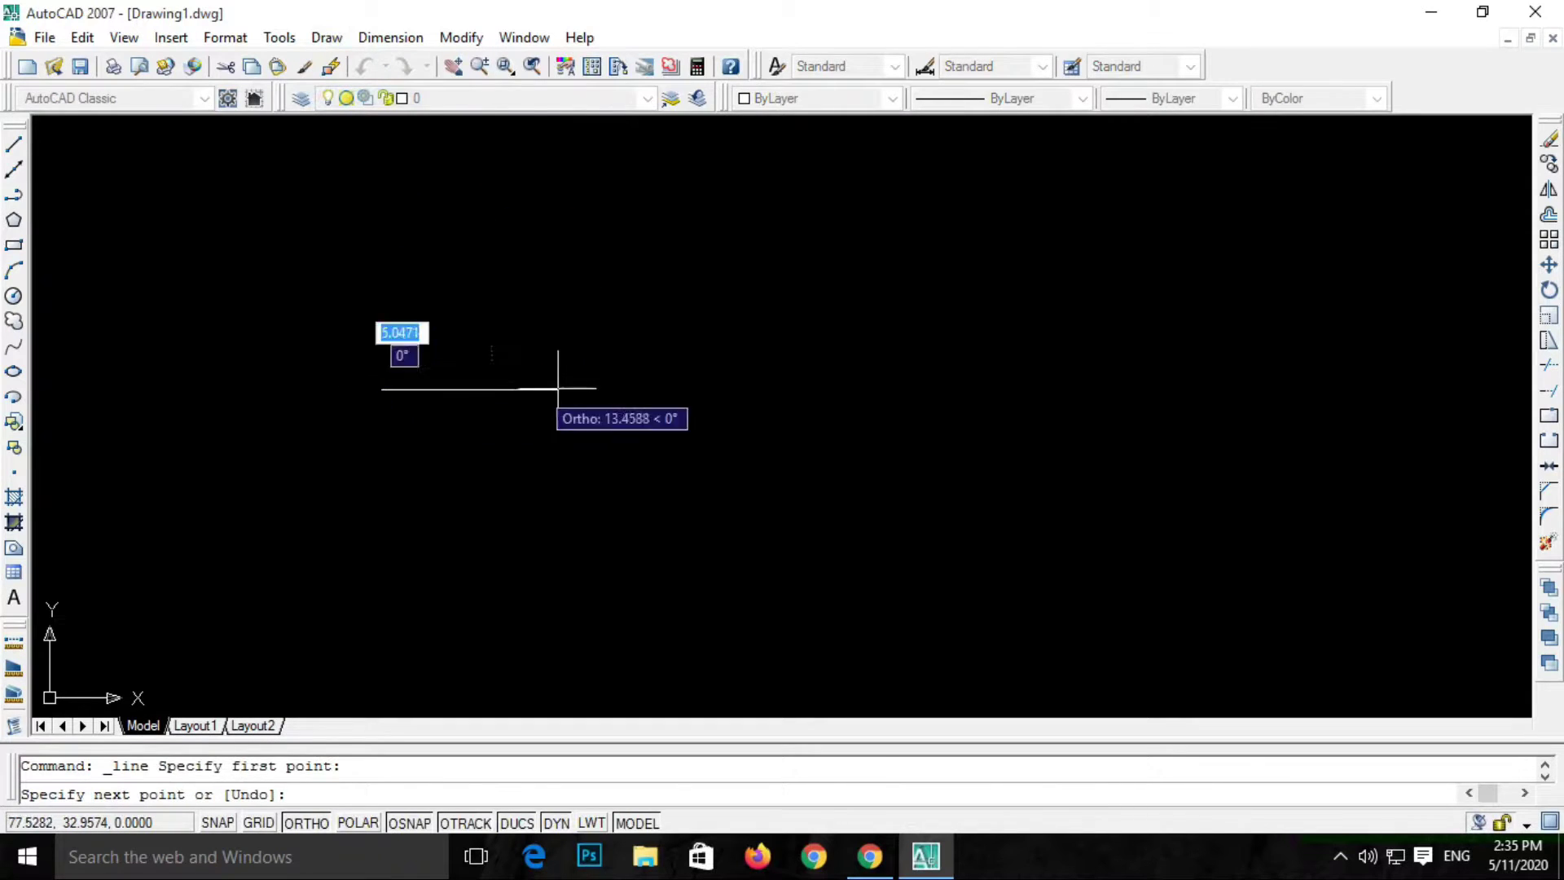
{"action": "type", "text": "5'"}
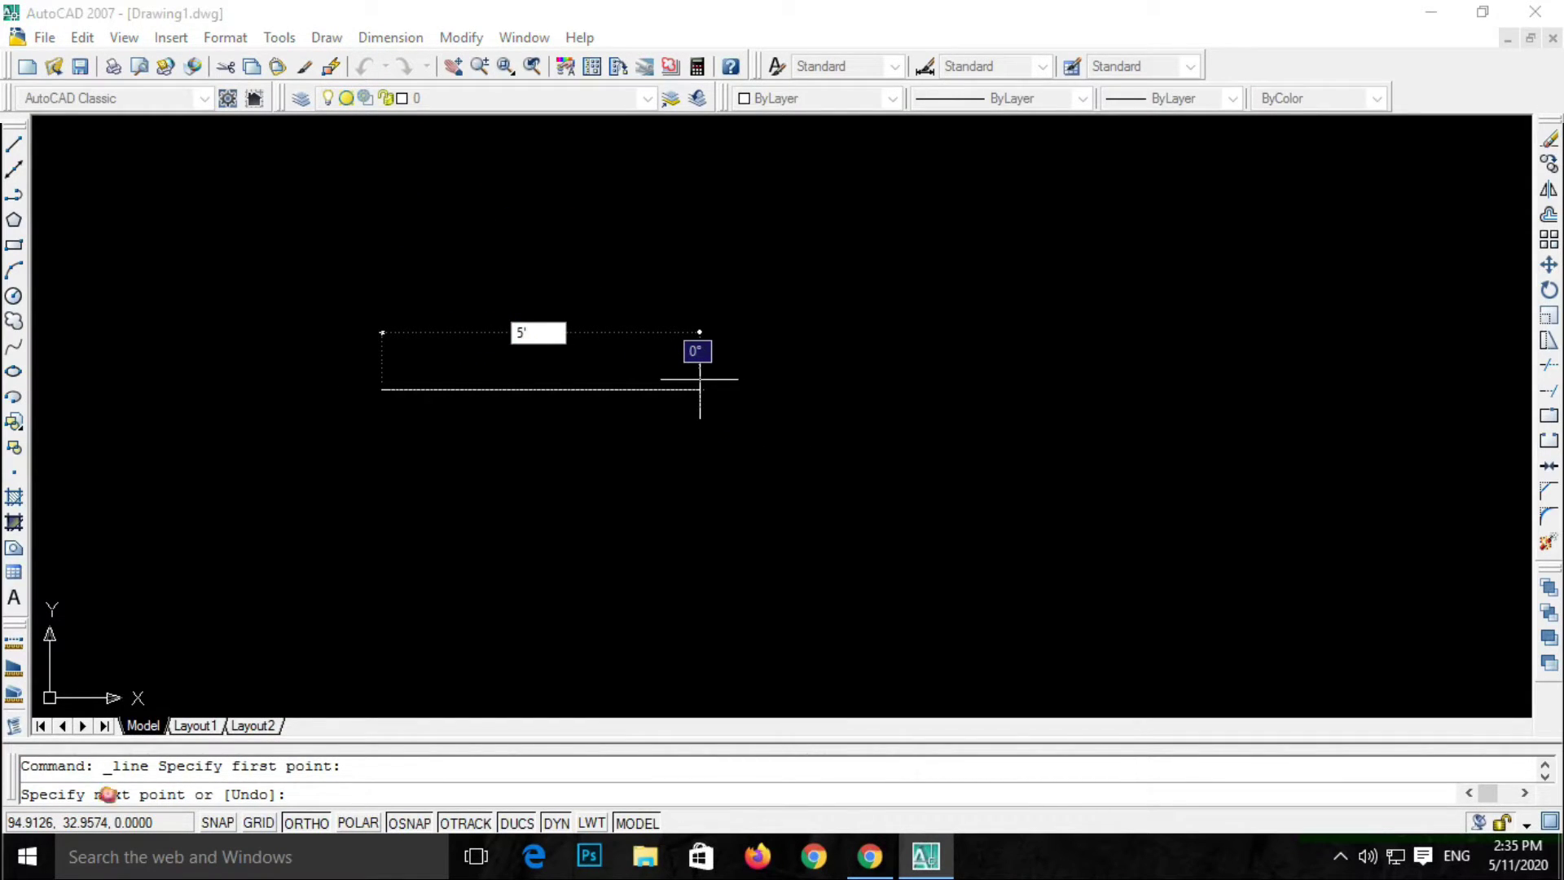
{"action": "key", "text": "Return"}
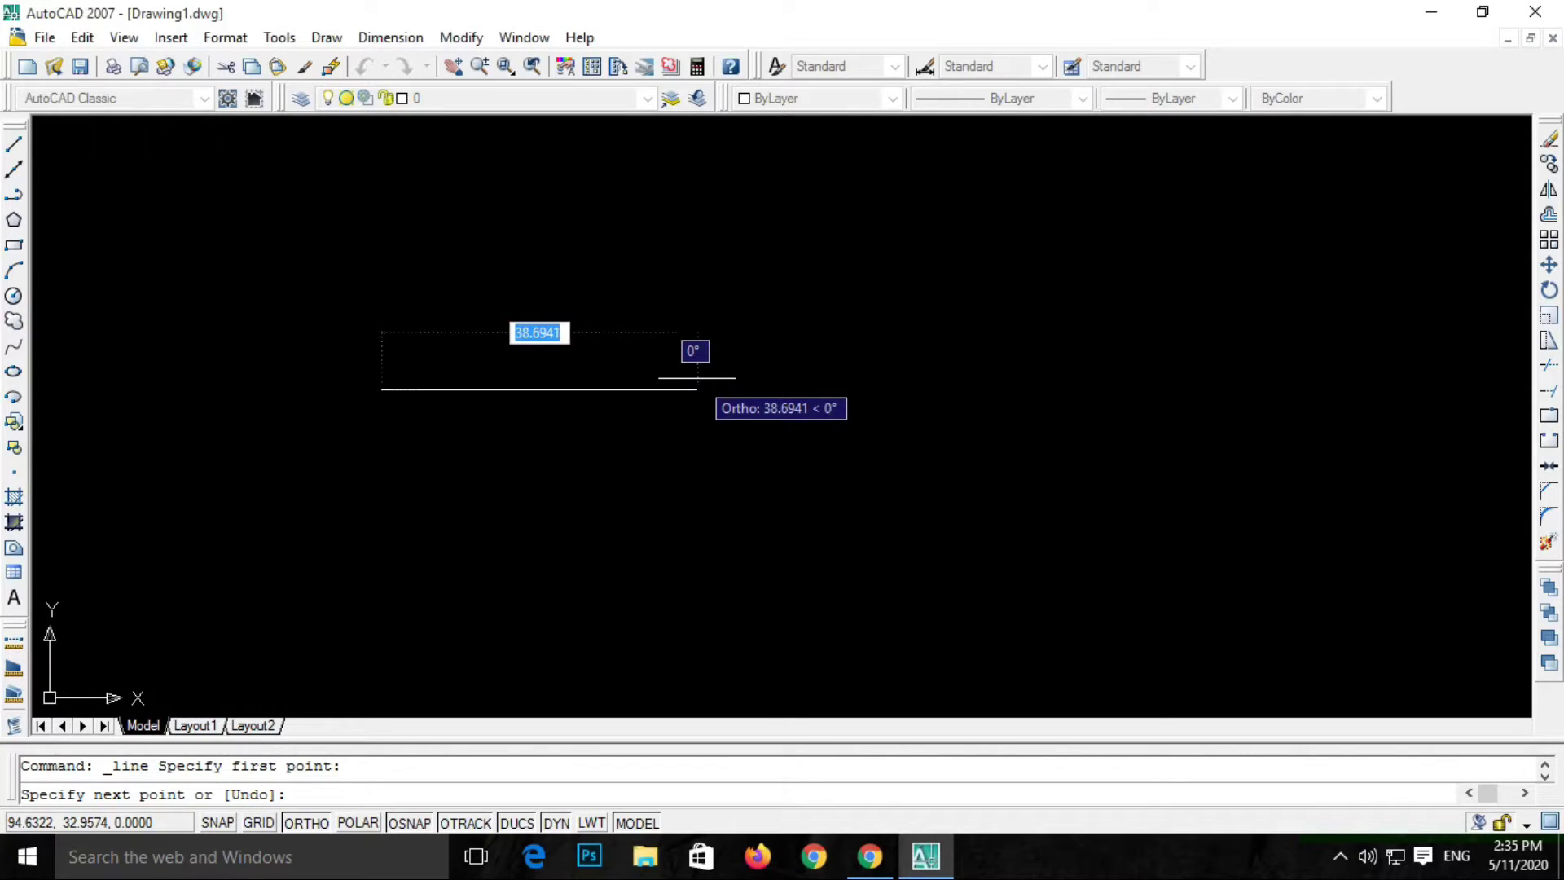
{"action": "key", "text": "Escape"}
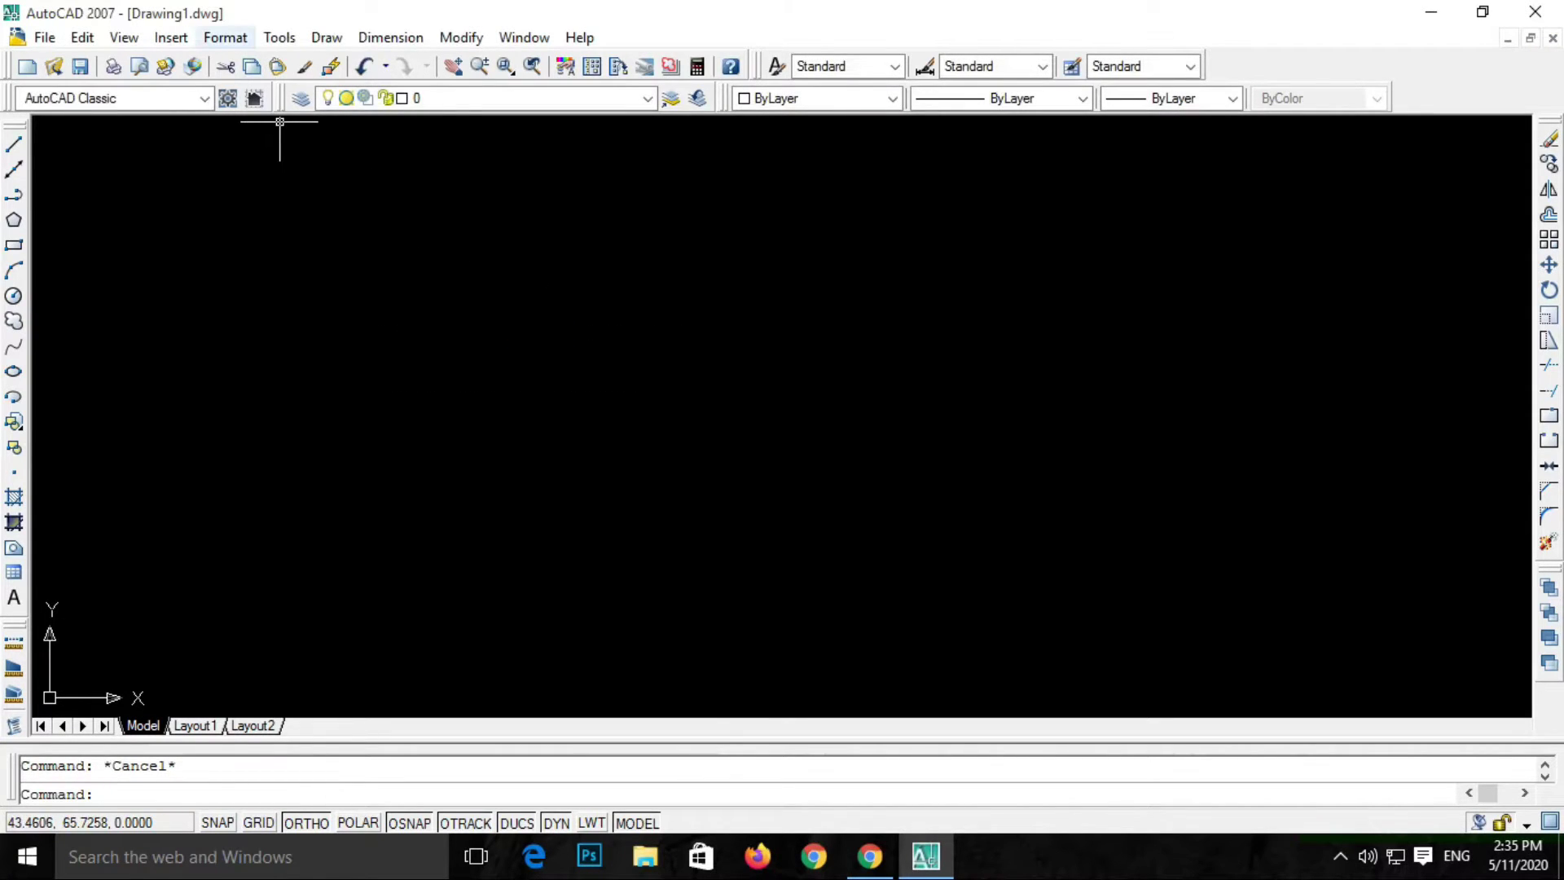
Step: Set Architectural length units in Format > Units, apply with OK, and cancel any pending command
{"action": "left_click", "coordinate": [225, 36]}
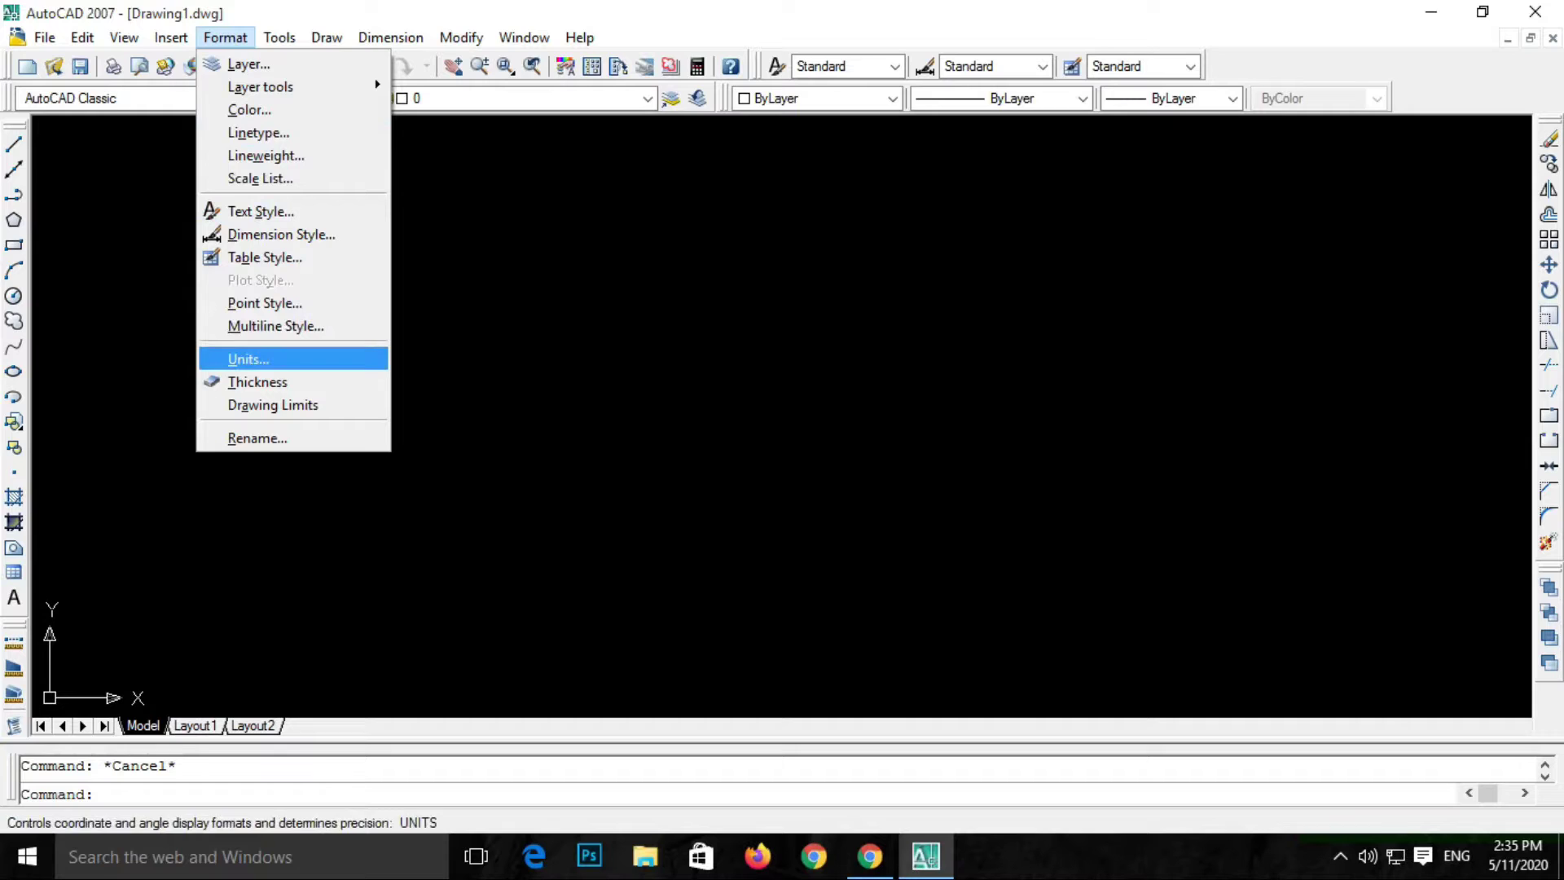
{"action": "left_click", "coordinate": [249, 359]}
{"action": "left_click", "coordinate": [682, 312]}
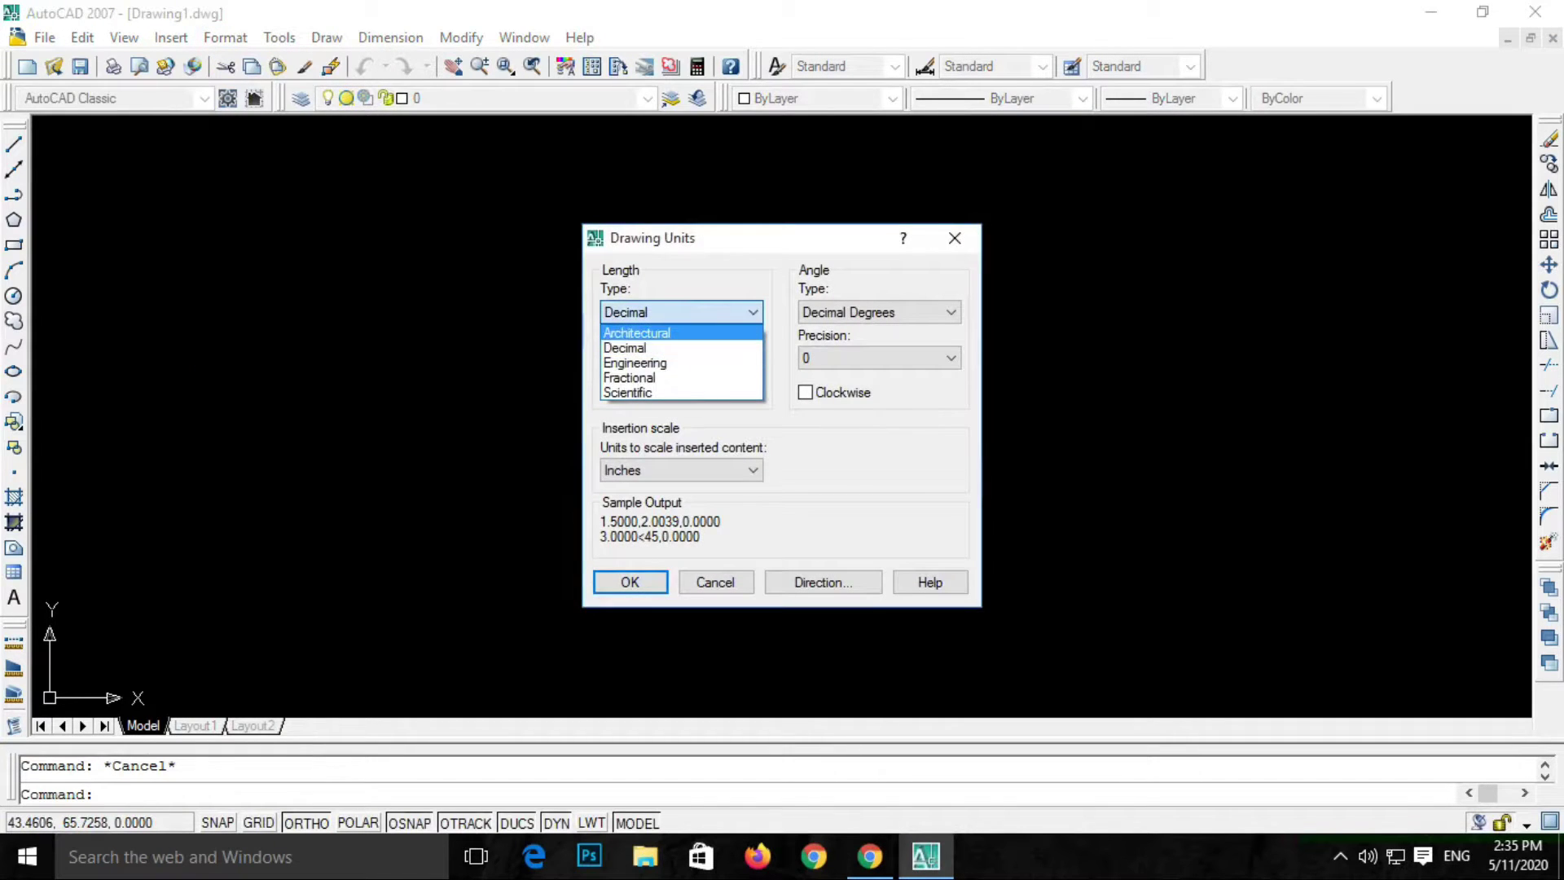
{"action": "left_click", "coordinate": [635, 329]}
{"action": "key", "text": "Tab"}
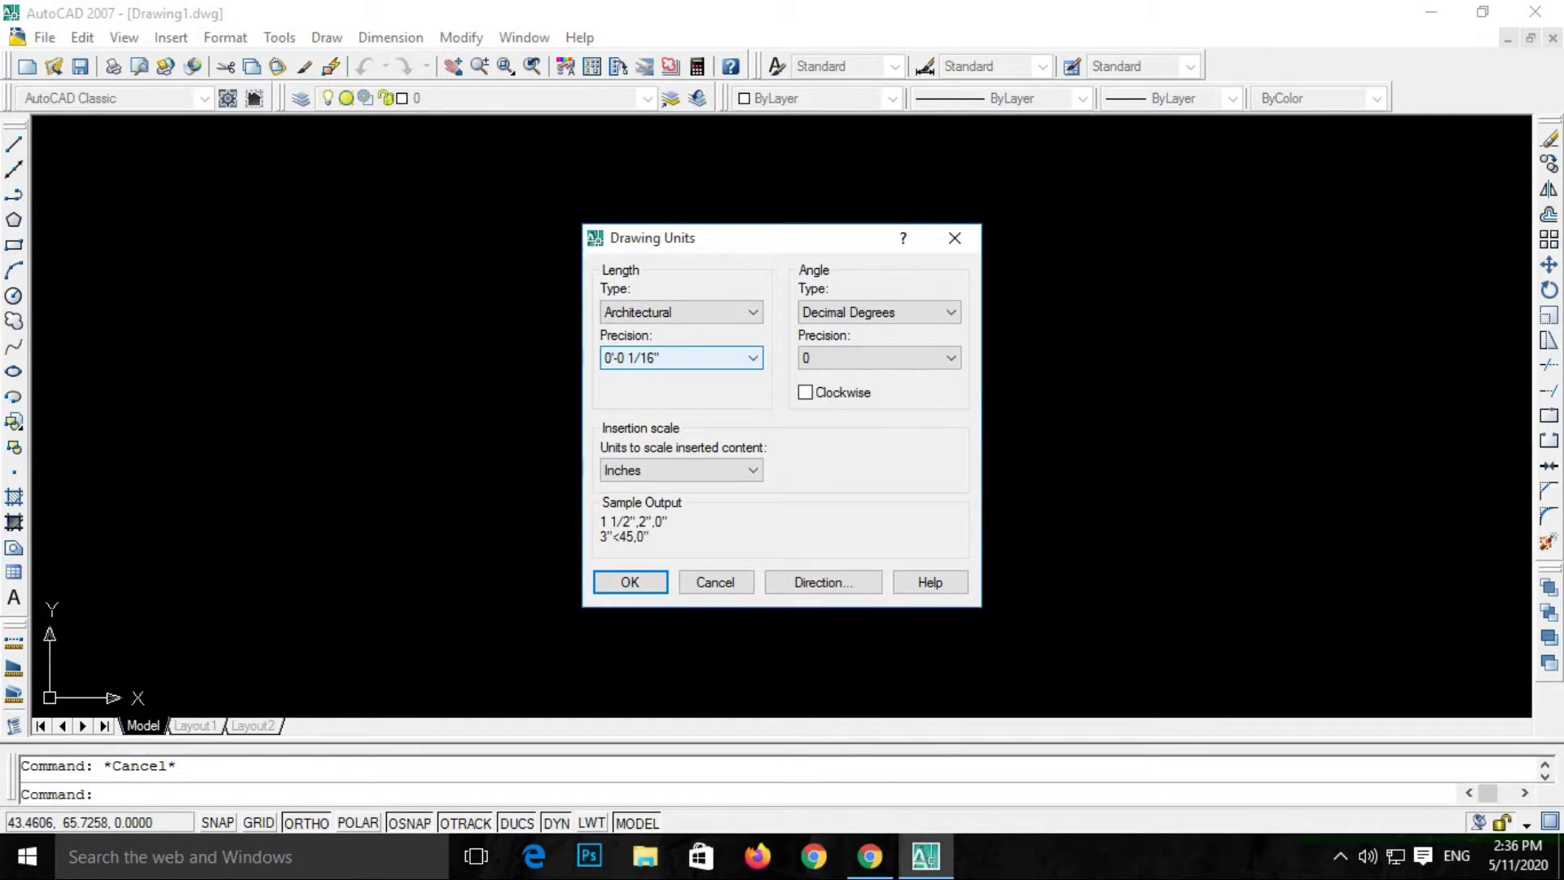
{"action": "left_click", "coordinate": [629, 581]}
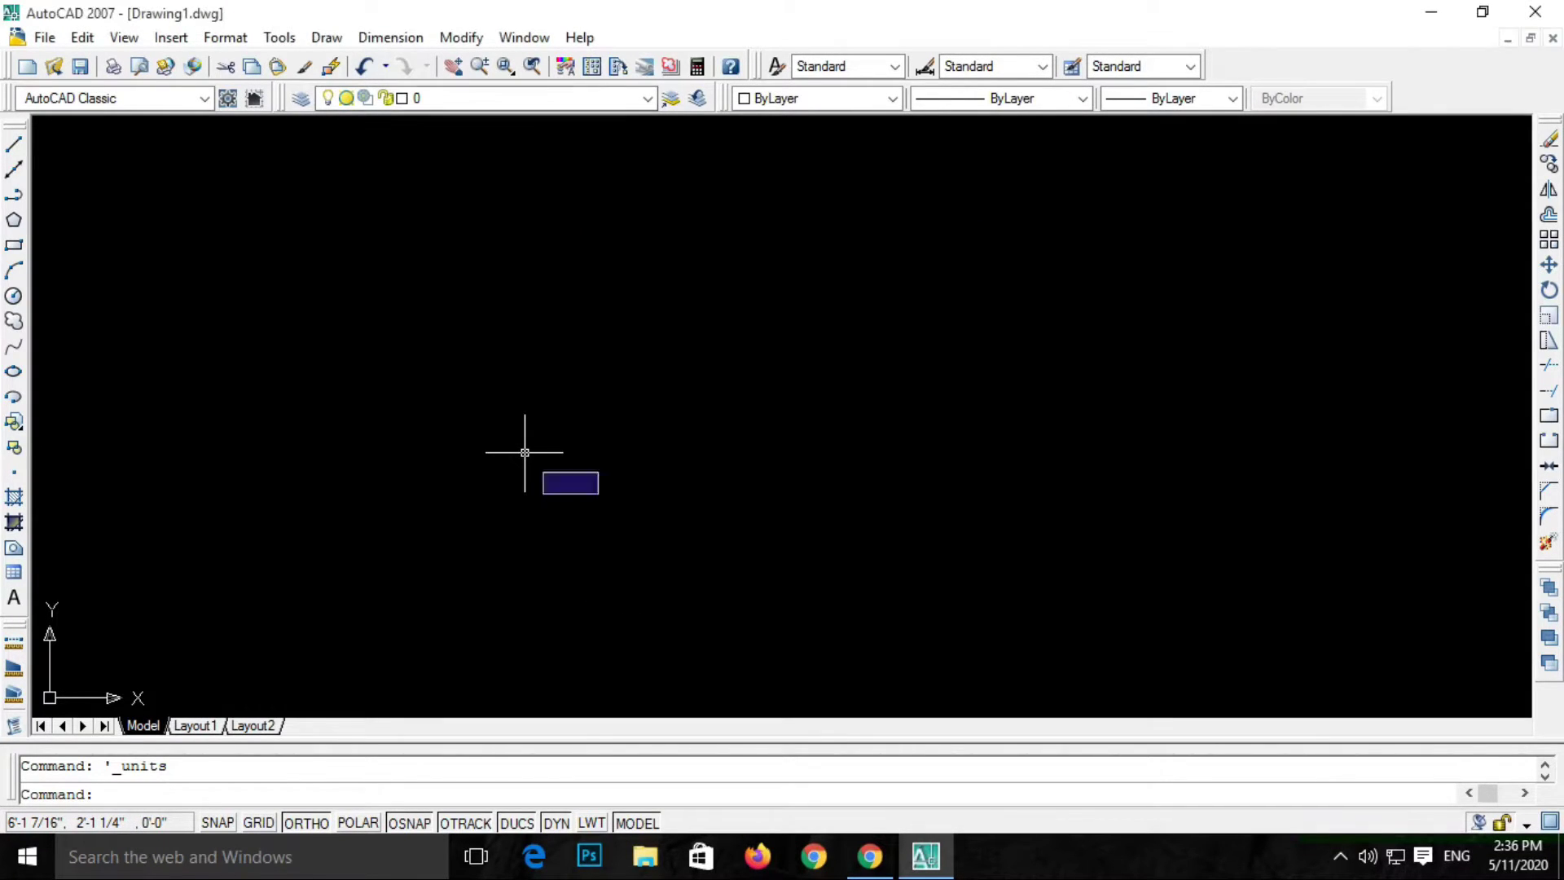
{"action": "key", "text": "Escape"}
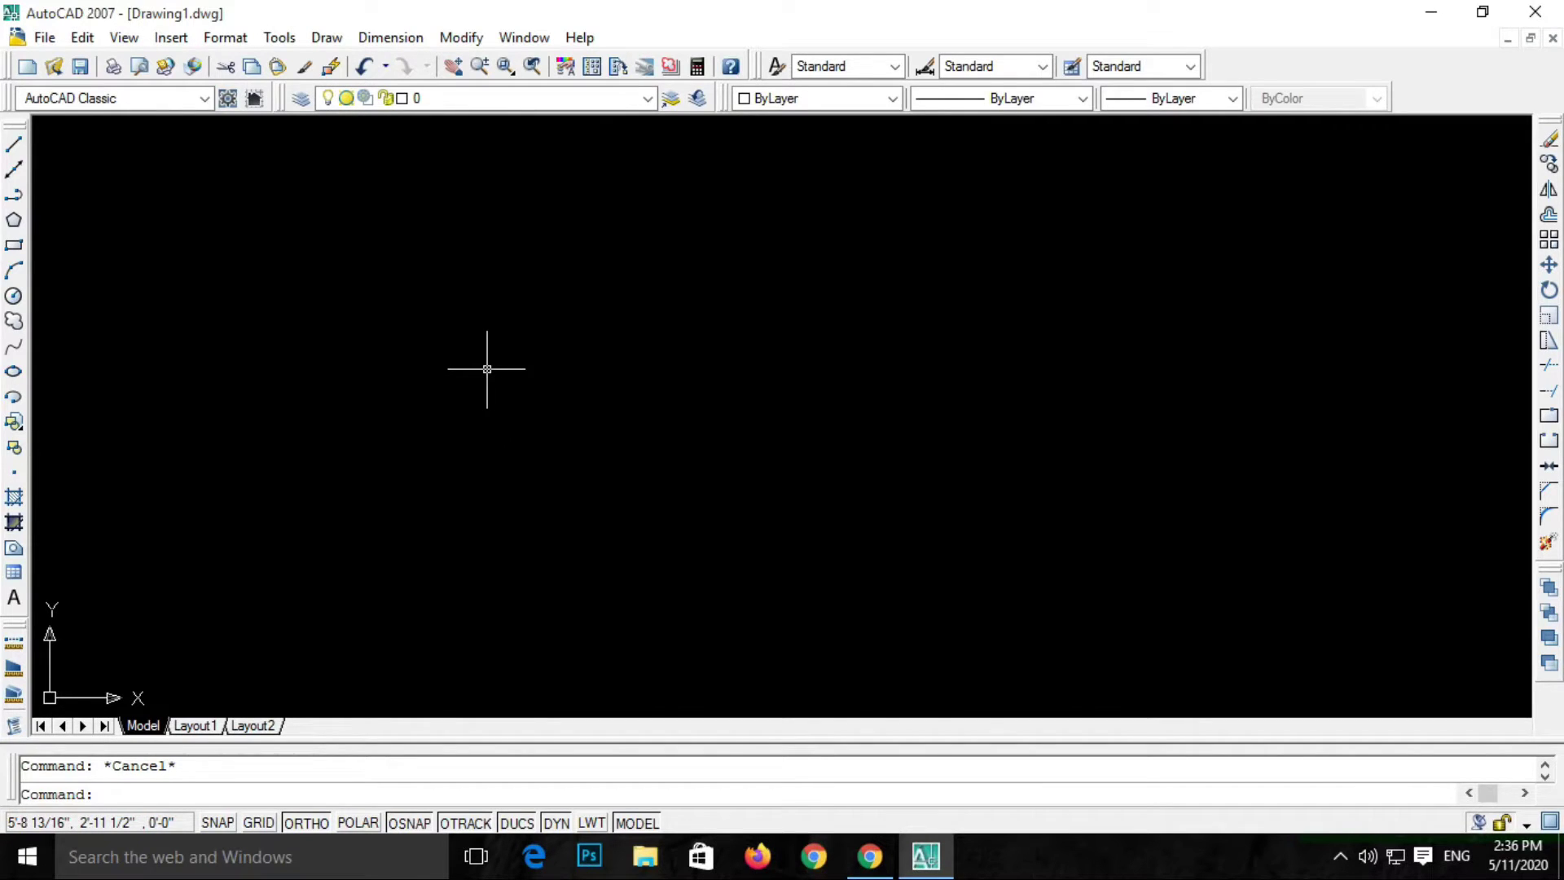
{"action": "left_click", "coordinate": [326, 37]}
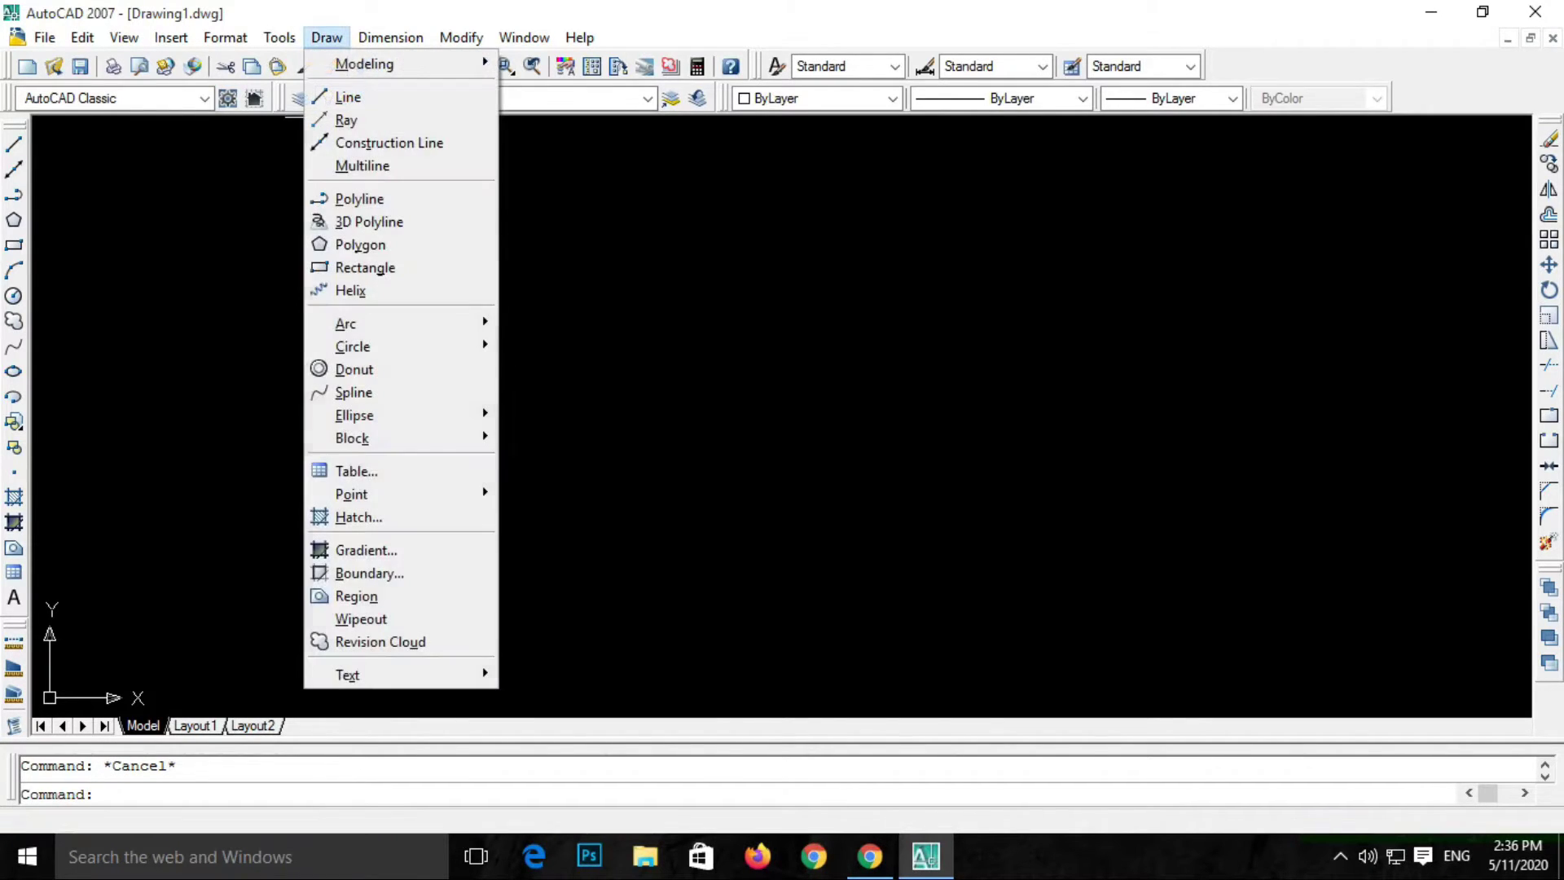
{"action": "left_click", "coordinate": [348, 96]}
{"action": "left_click", "coordinate": [347, 379]}
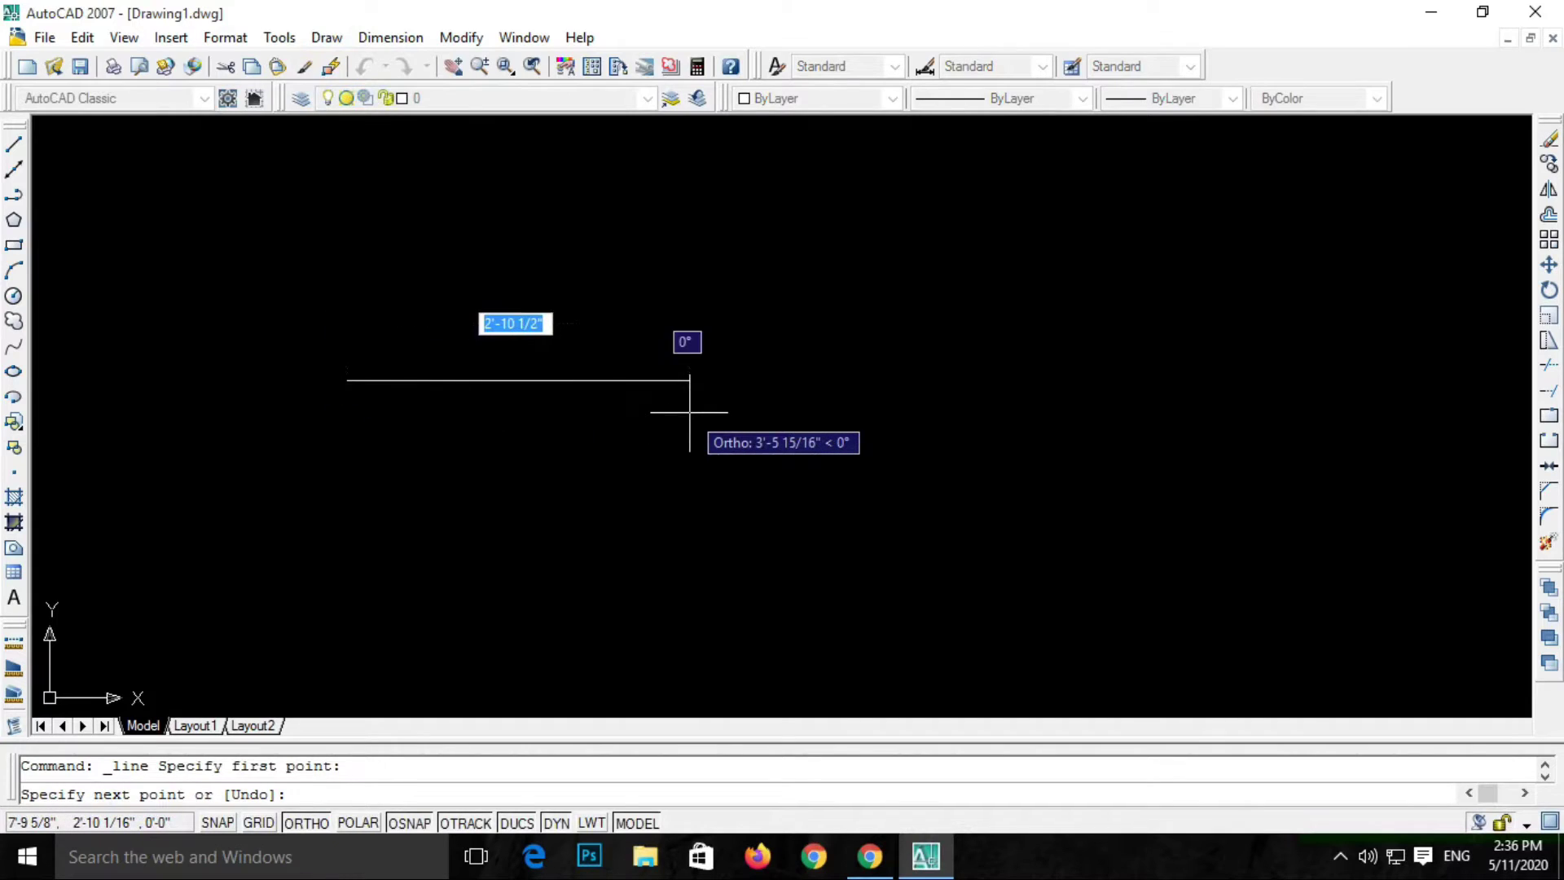
{"action": "type", "text": "5'"}
{"action": "key", "text": "Return"}
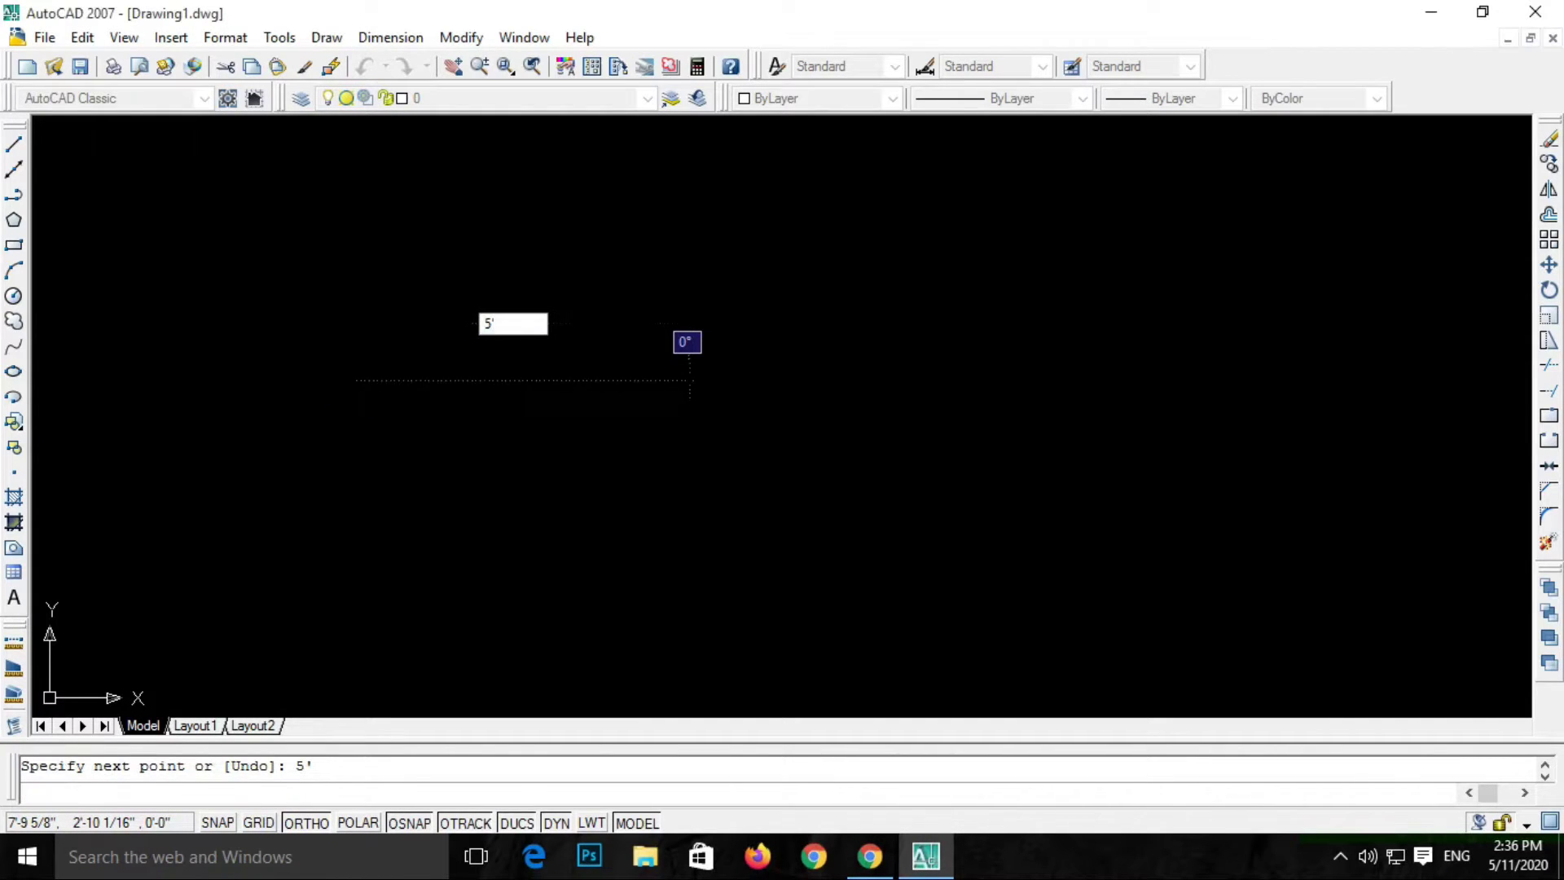
{"action": "key", "text": "Return"}
{"action": "key", "text": "Escape"}
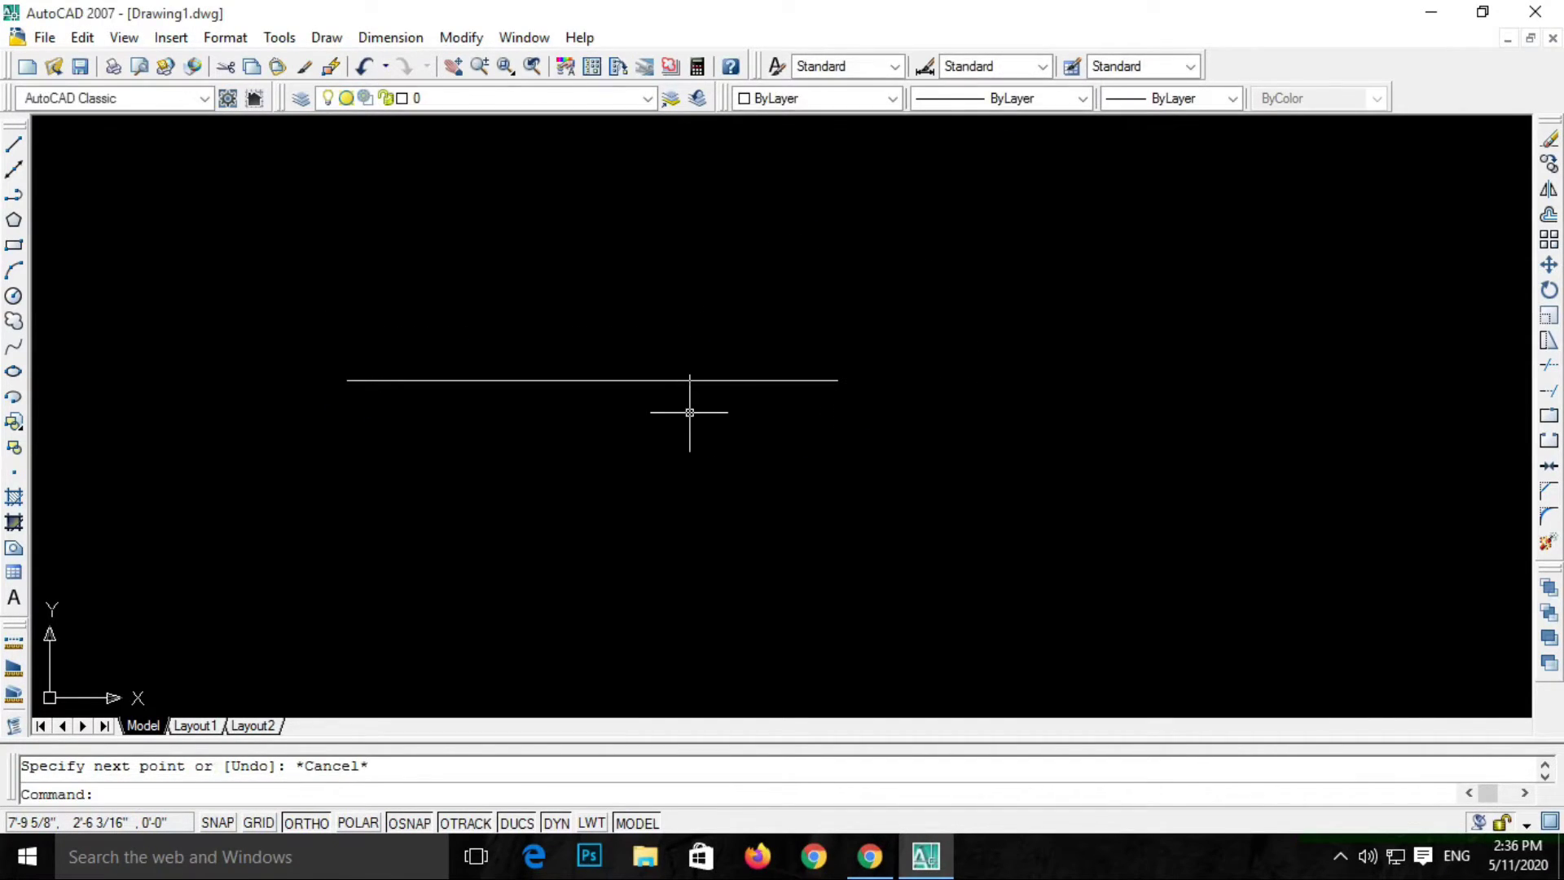
{"action": "left_click", "coordinate": [725, 449]}
{"action": "left_click", "coordinate": [645, 326]}
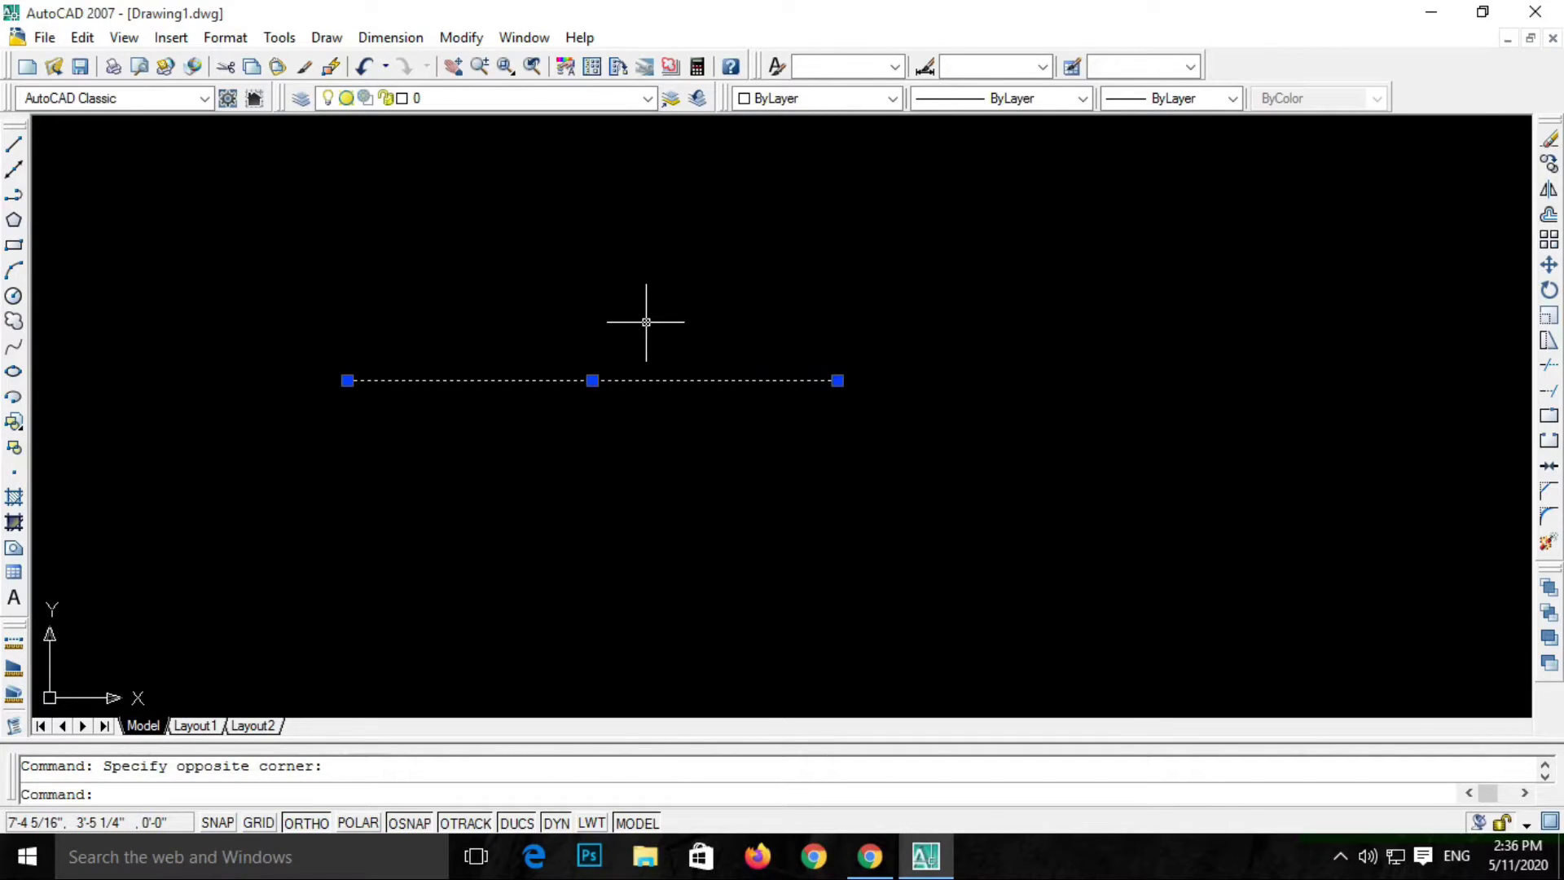
{"action": "key", "text": "Delete"}
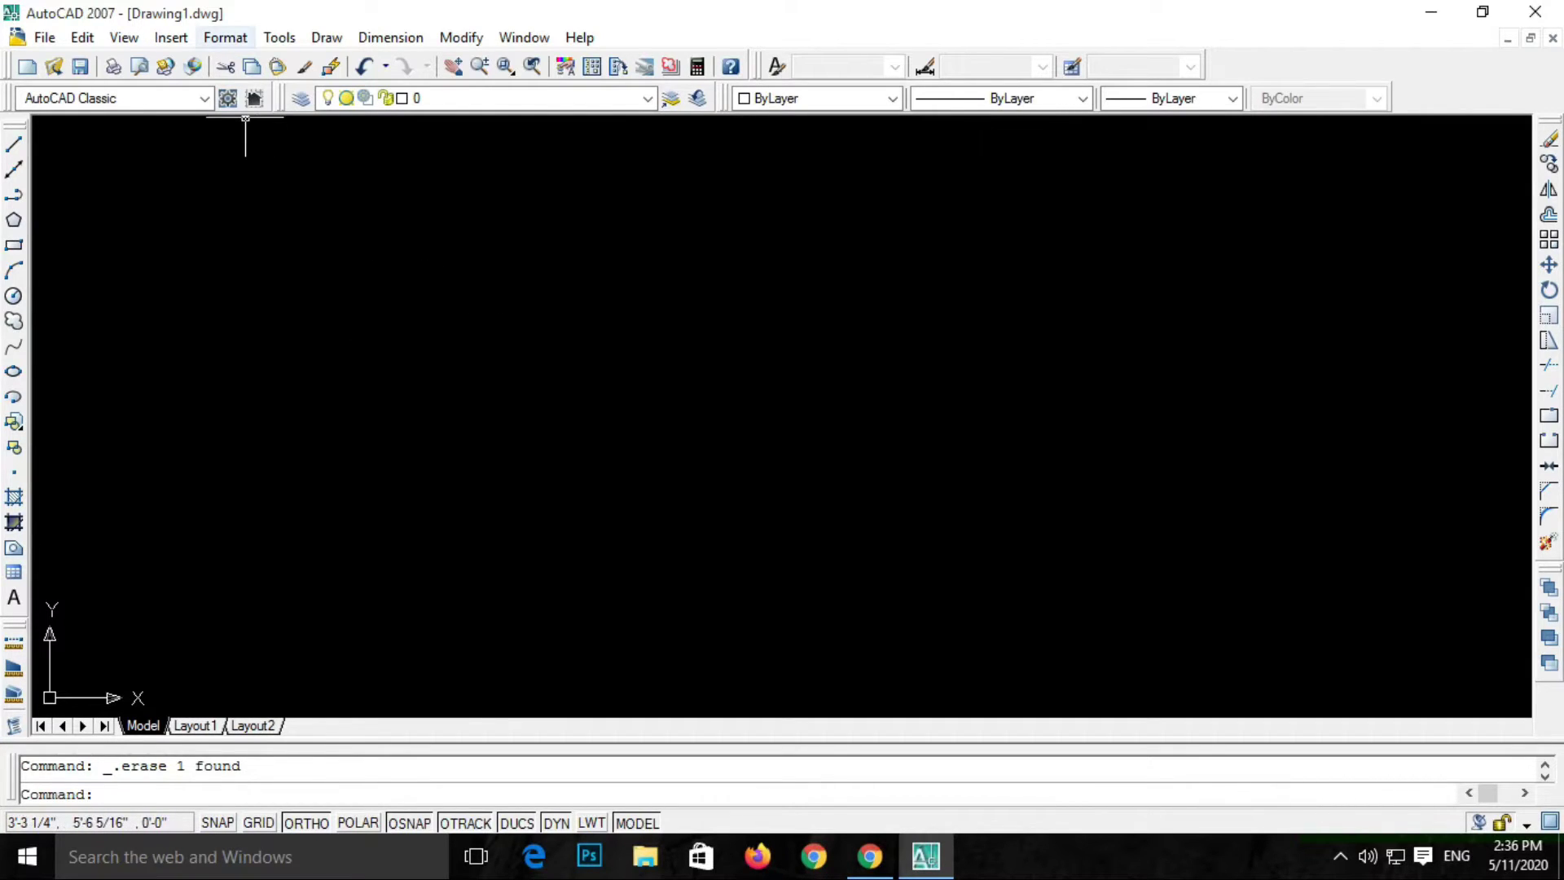
Step: Switch the length type to Engineering in Format > Units and apply it
{"action": "left_click", "coordinate": [225, 37]}
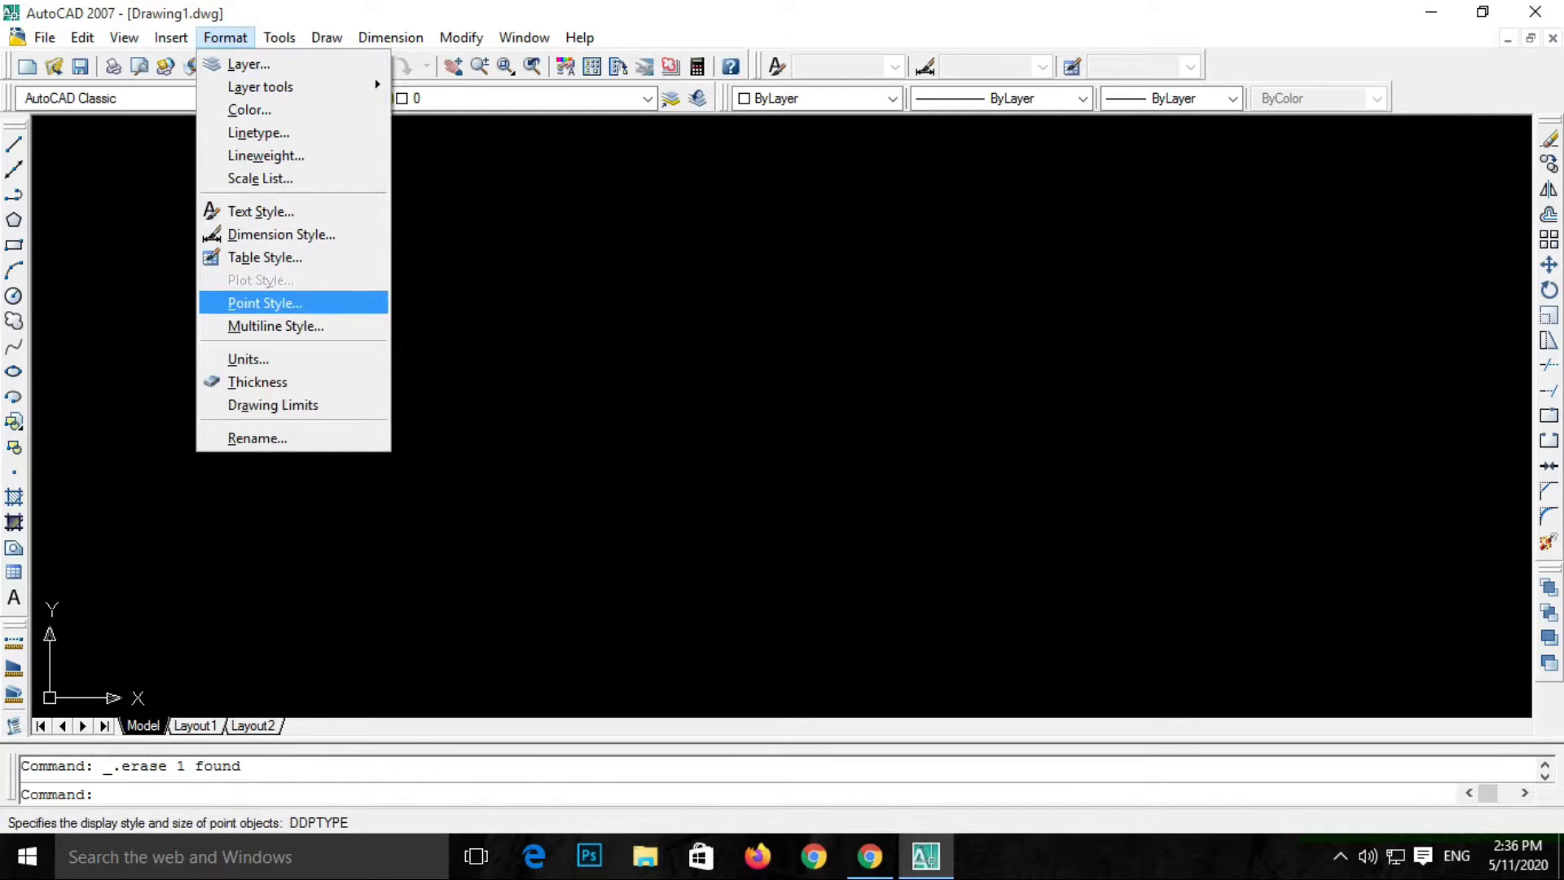
{"action": "left_click", "coordinate": [253, 359]}
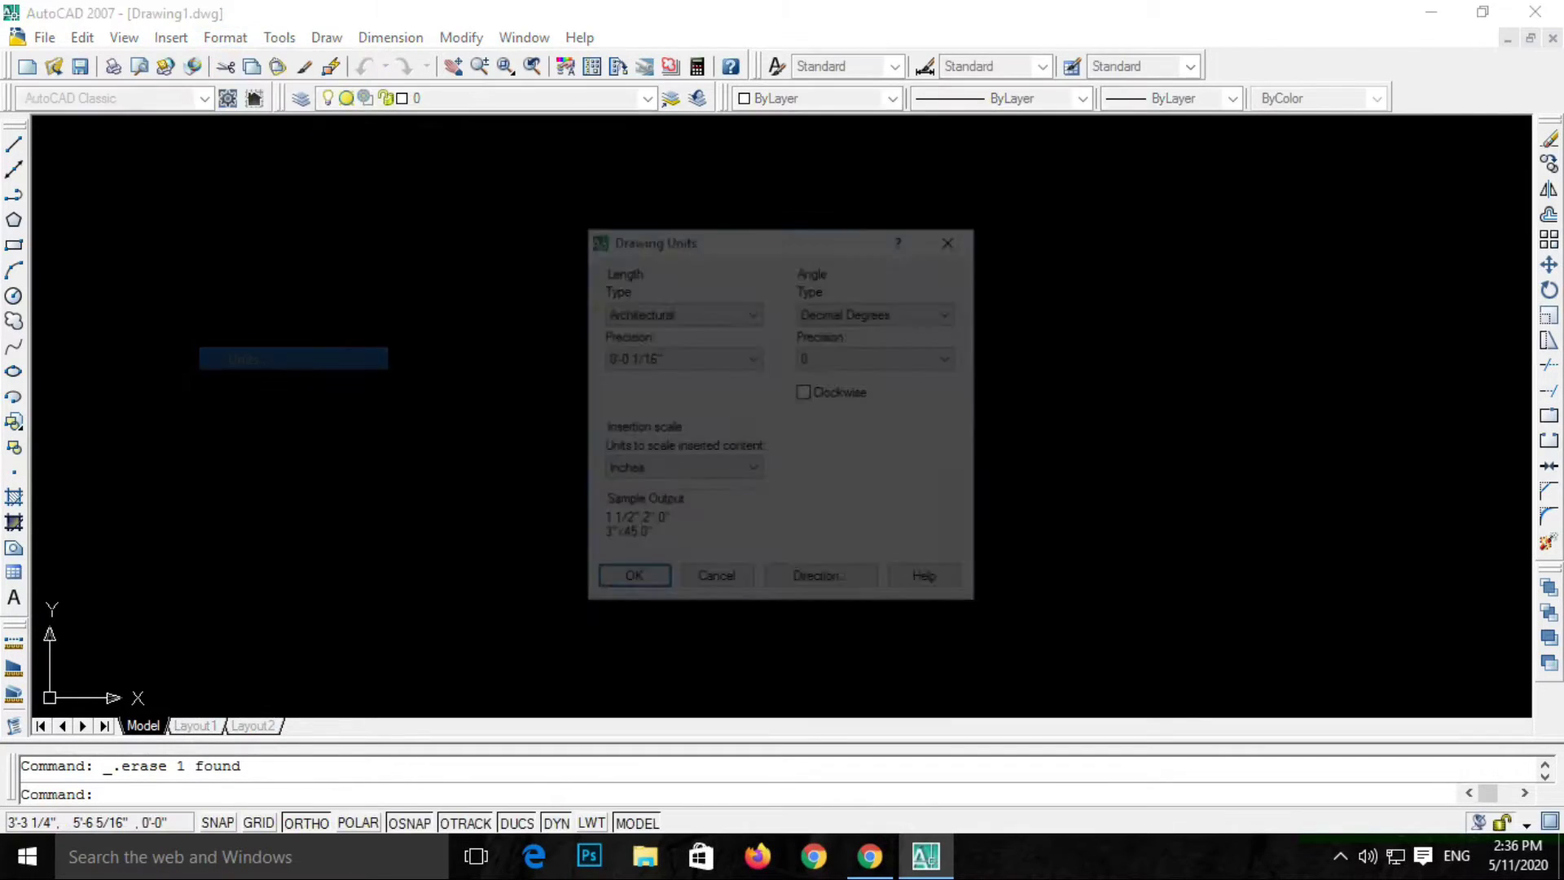
{"action": "left_click", "coordinate": [685, 312]}
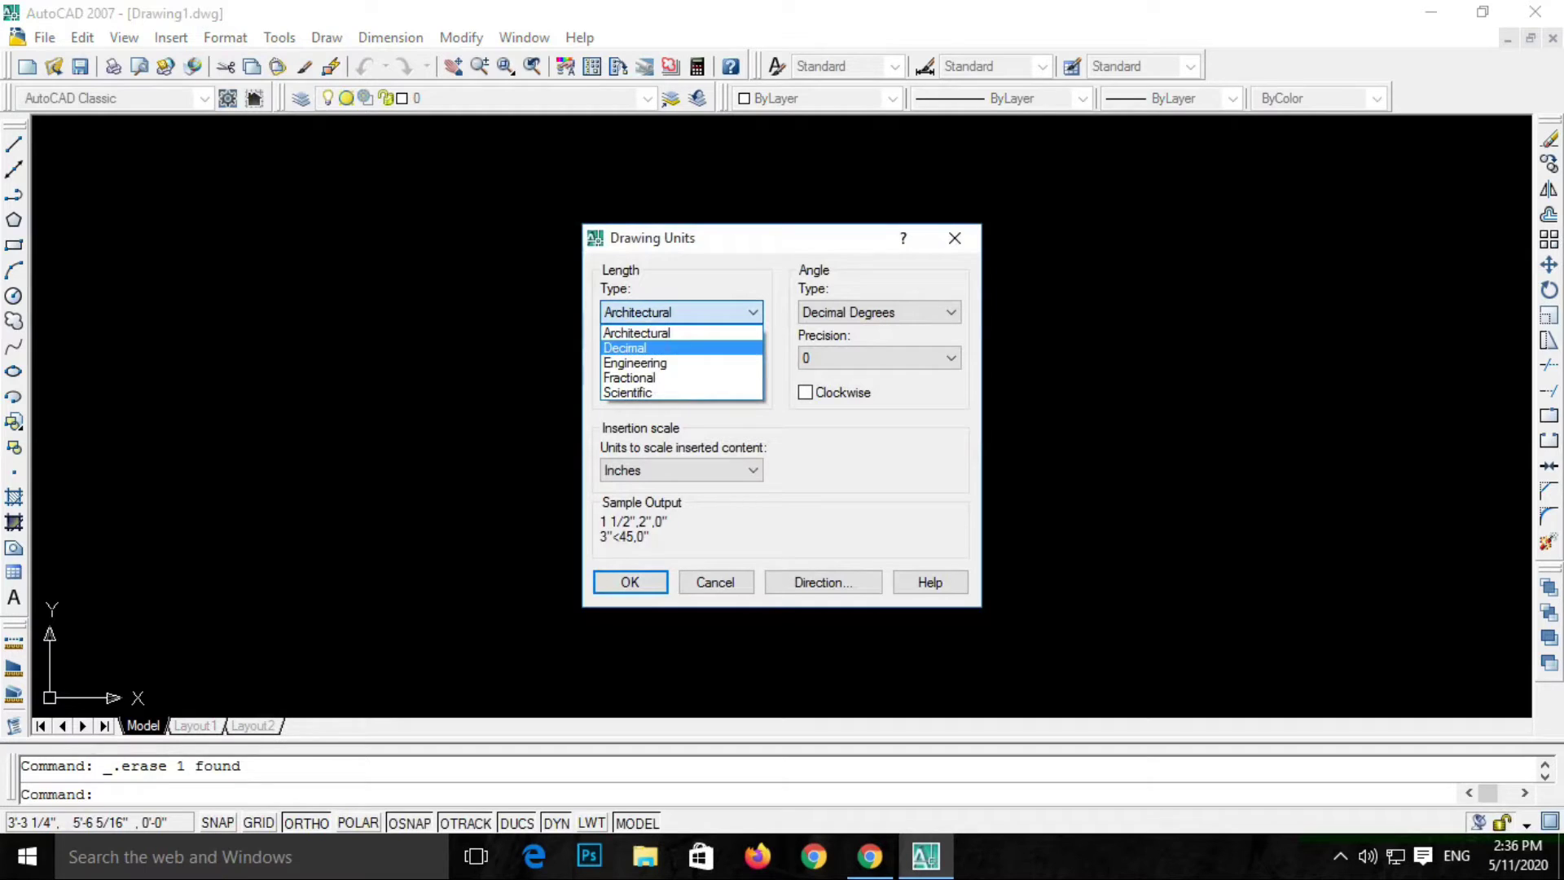
{"action": "left_click", "coordinate": [634, 363]}
{"action": "left_click", "coordinate": [630, 581]}
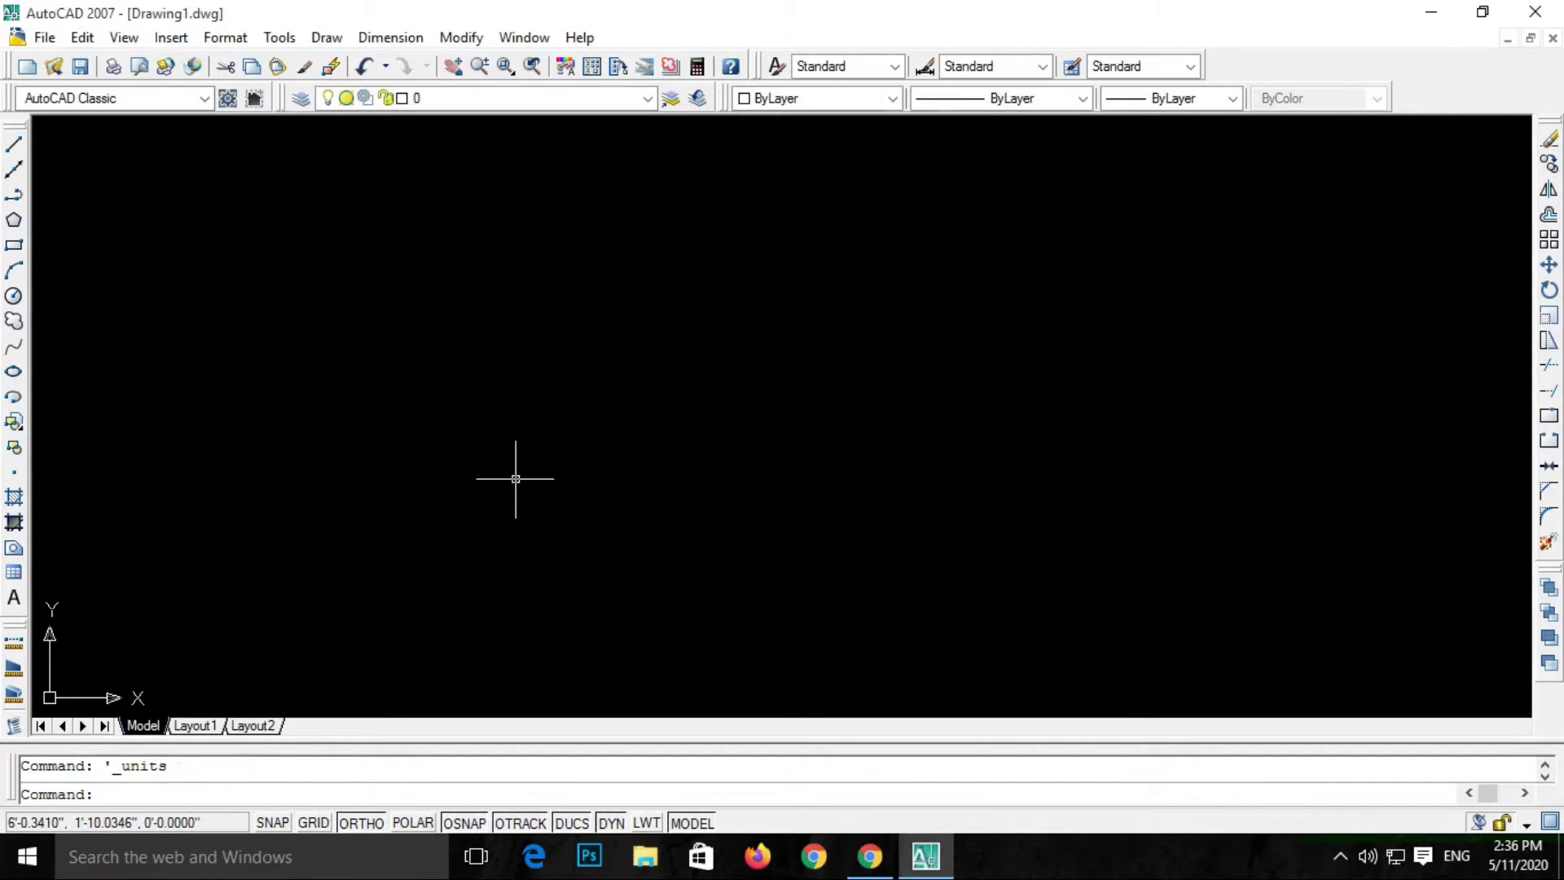
Step: Draw a 5' horizontal test line with L, then window-select and delete it
{"action": "type", "text": "l"}
{"action": "key", "text": "Return"}
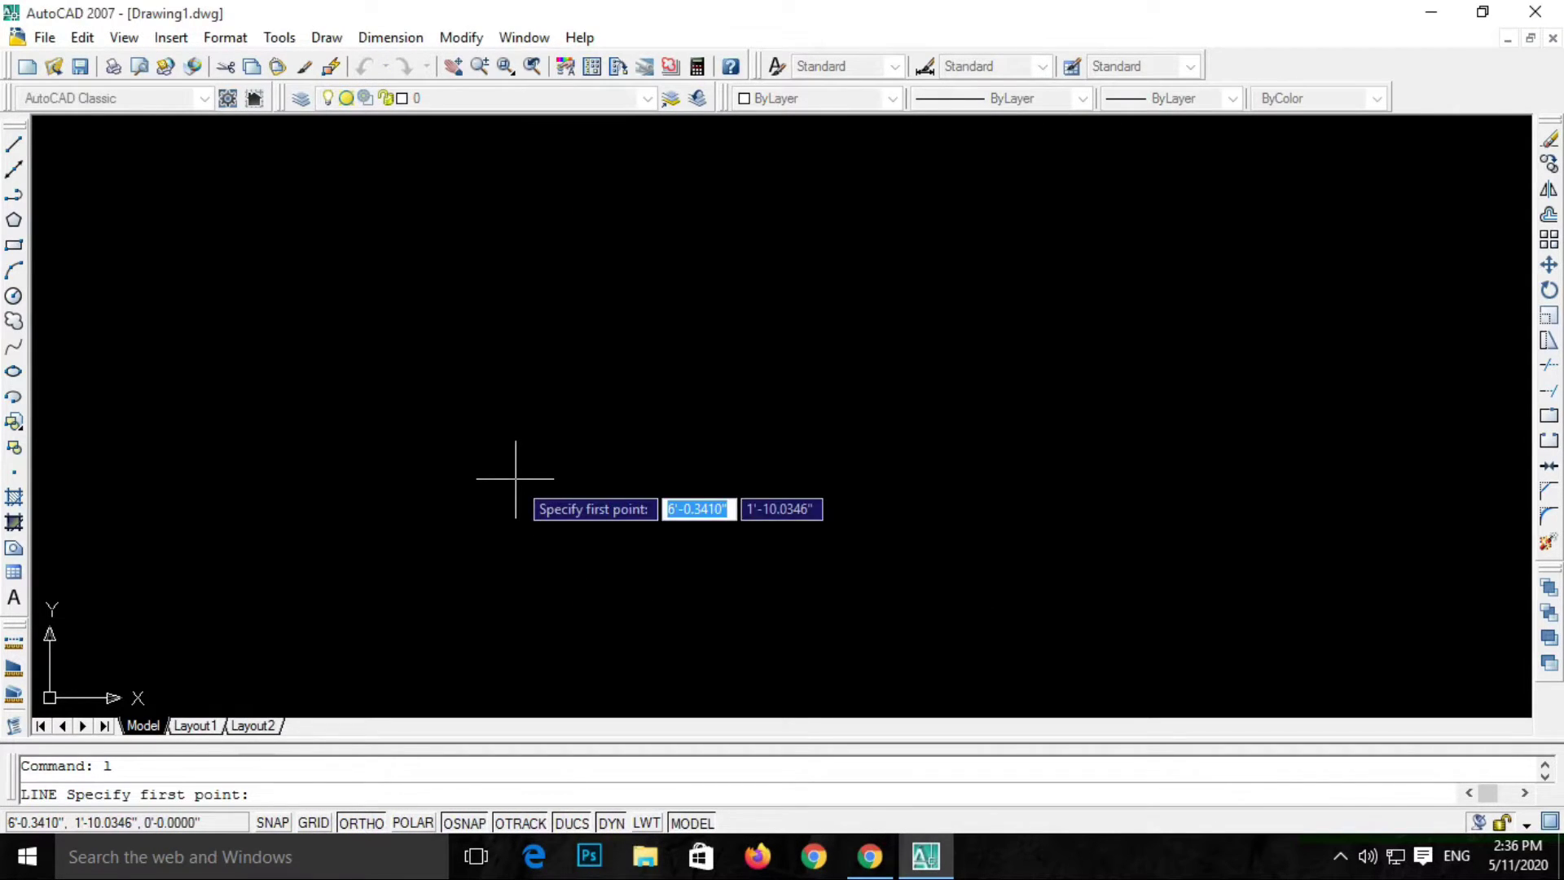
{"action": "left_click", "coordinate": [463, 344]}
{"action": "type", "text": "5'"}
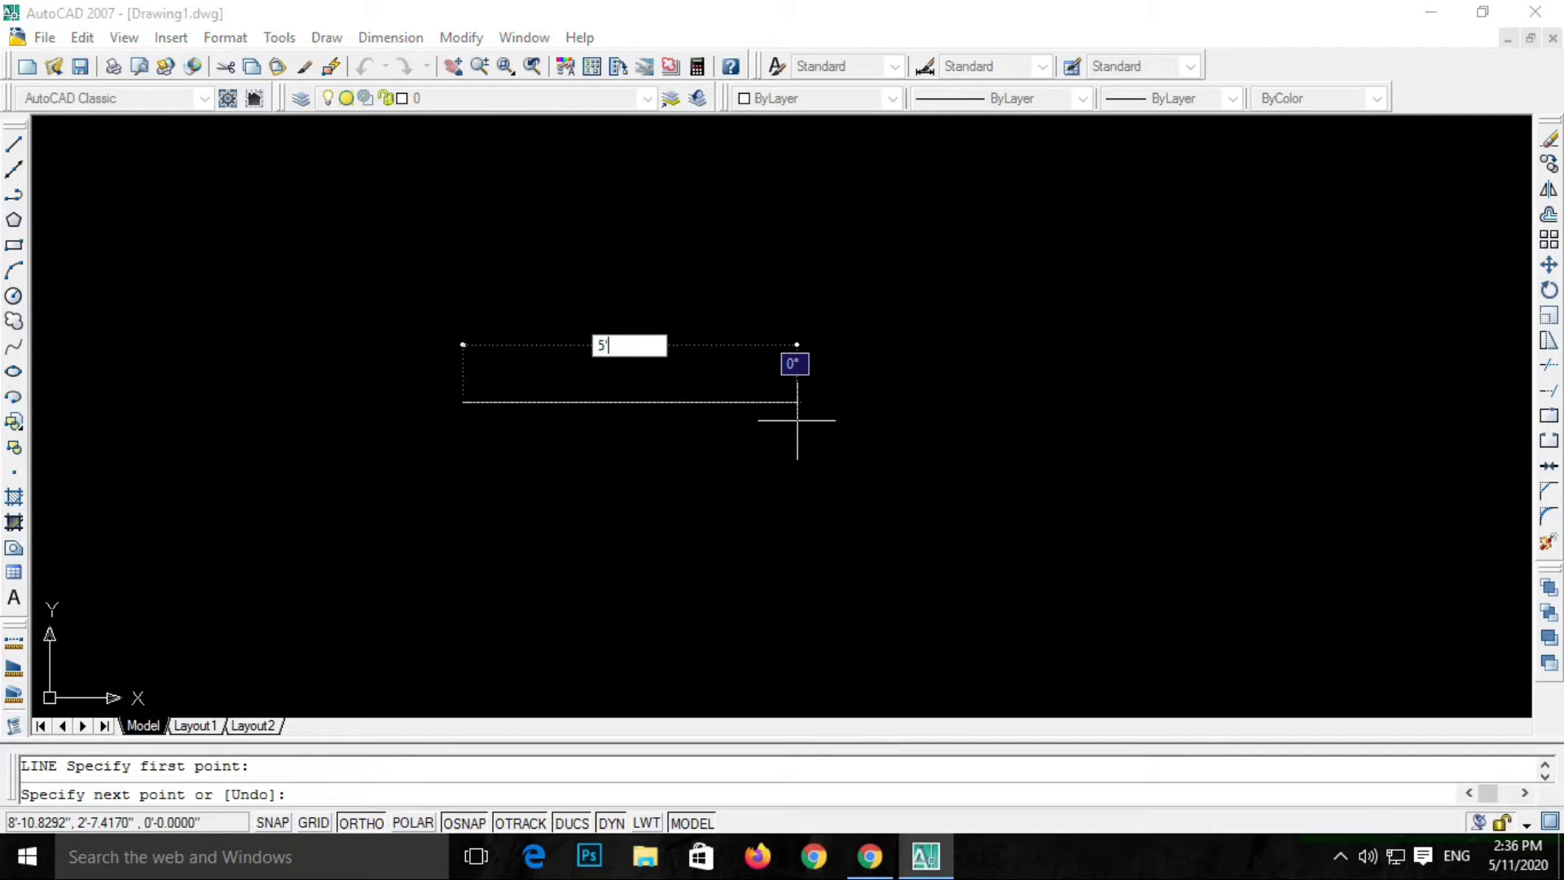
{"action": "key", "text": "Return"}
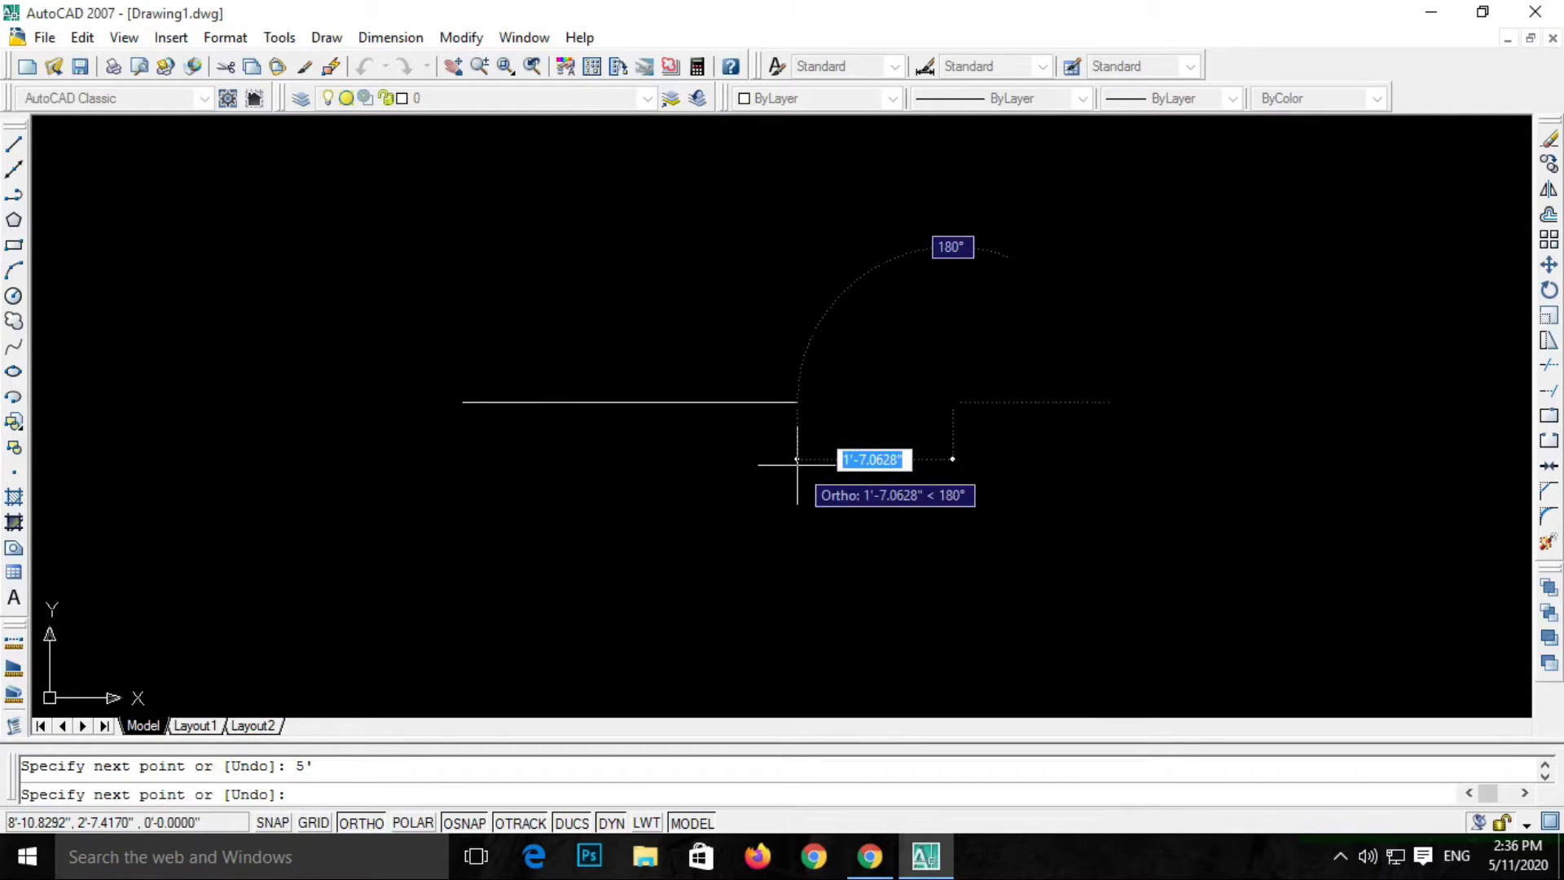
{"action": "key", "text": "Escape"}
{"action": "left_click", "coordinate": [935, 480]}
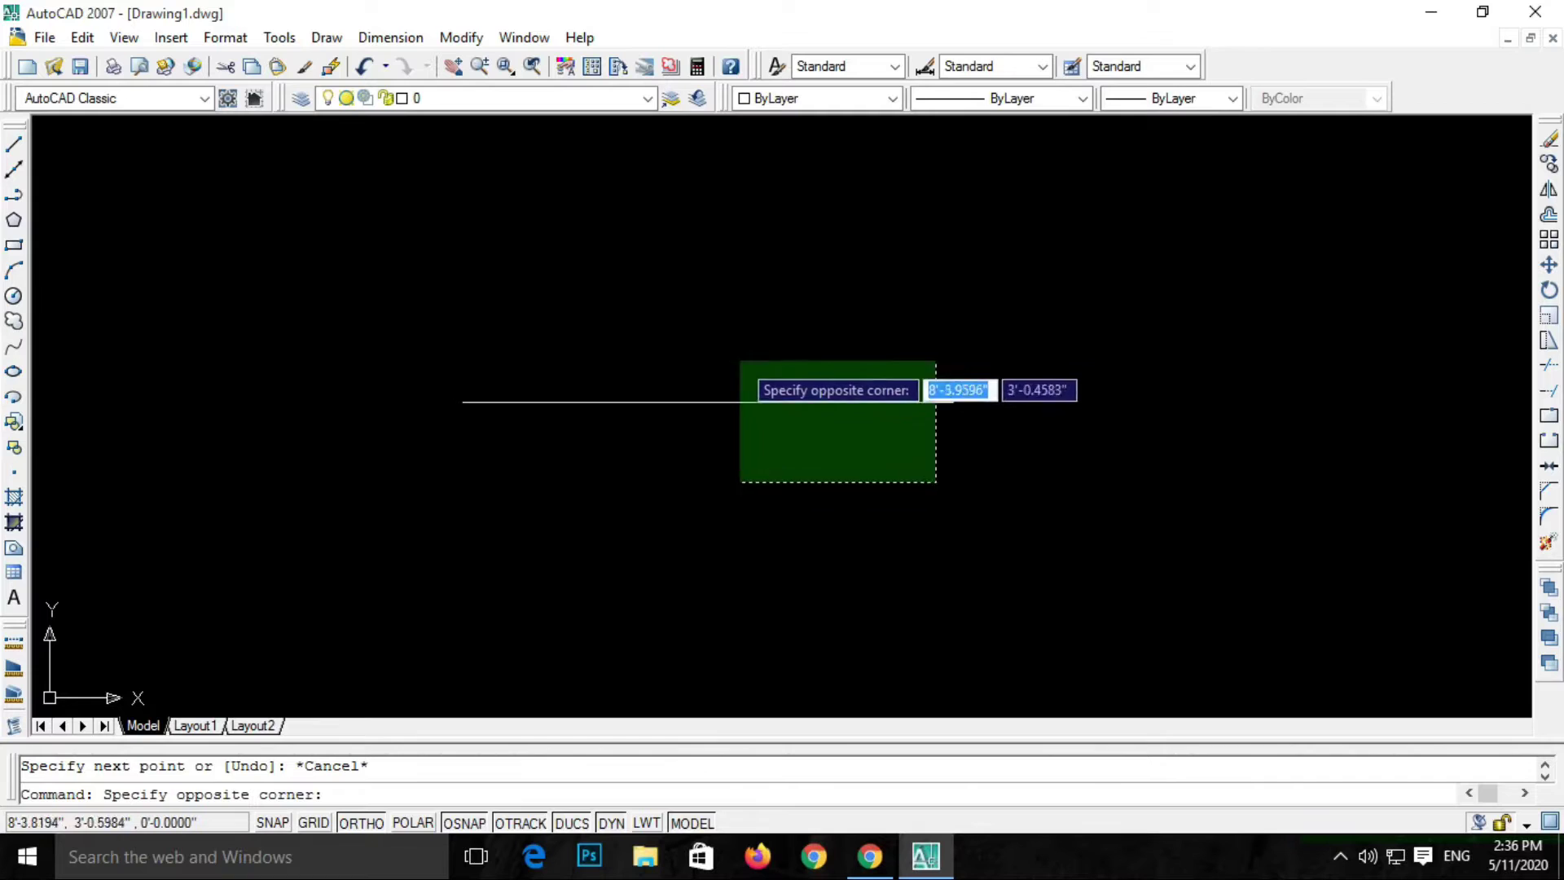
{"action": "left_click", "coordinate": [672, 330]}
{"action": "key", "text": "Delete"}
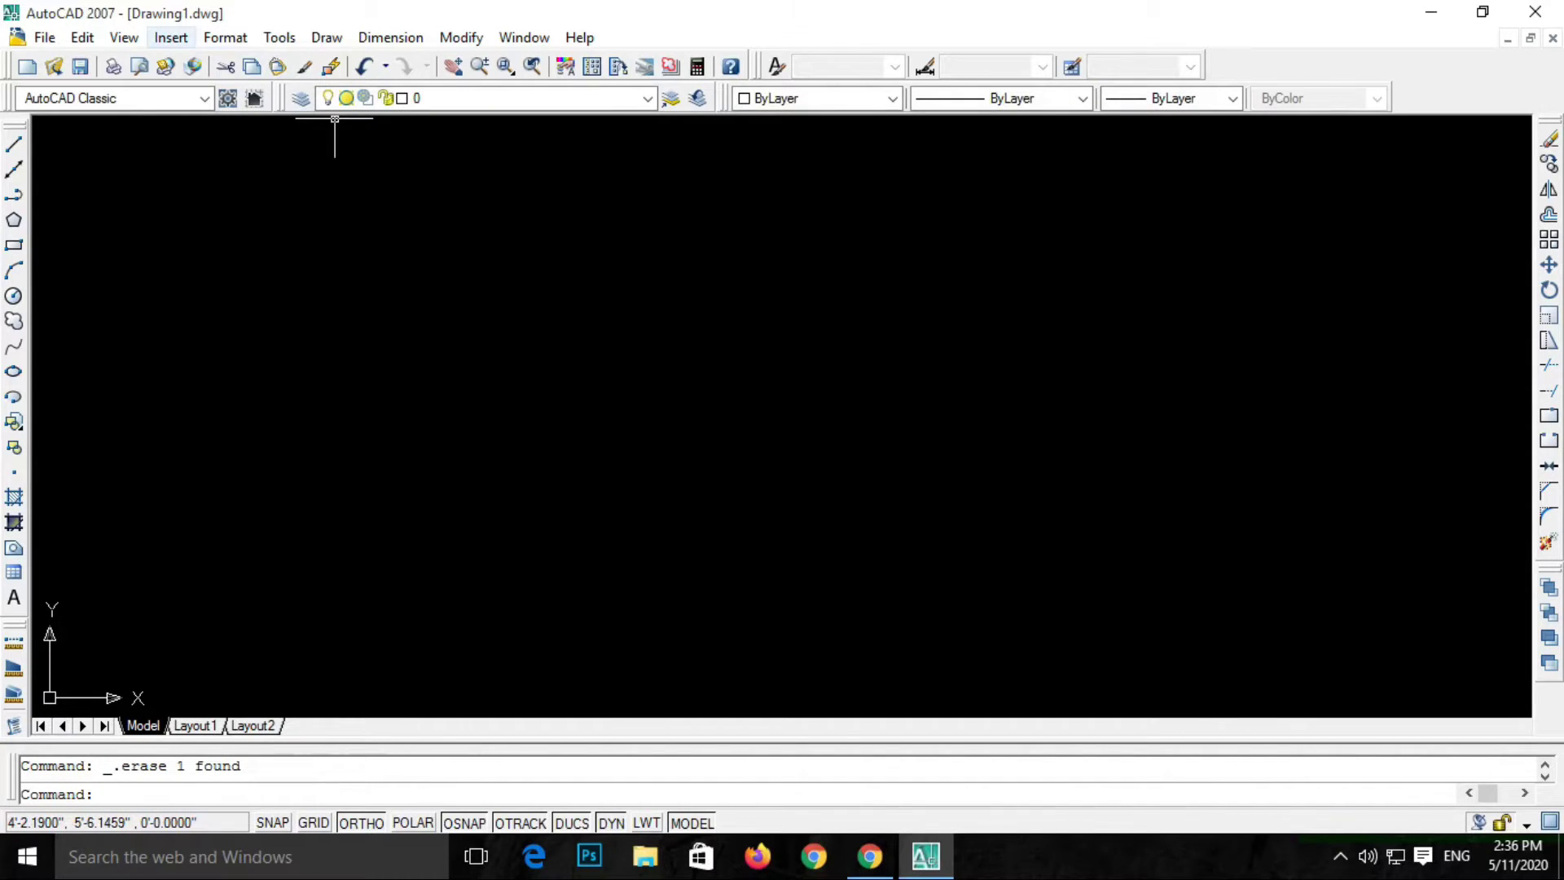
Step: In Drawing Units, cycle the length type through Architectural, Decimal and Engineering, ending on Fractional
{"action": "left_click", "coordinate": [225, 37]}
{"action": "left_click", "coordinate": [247, 359]}
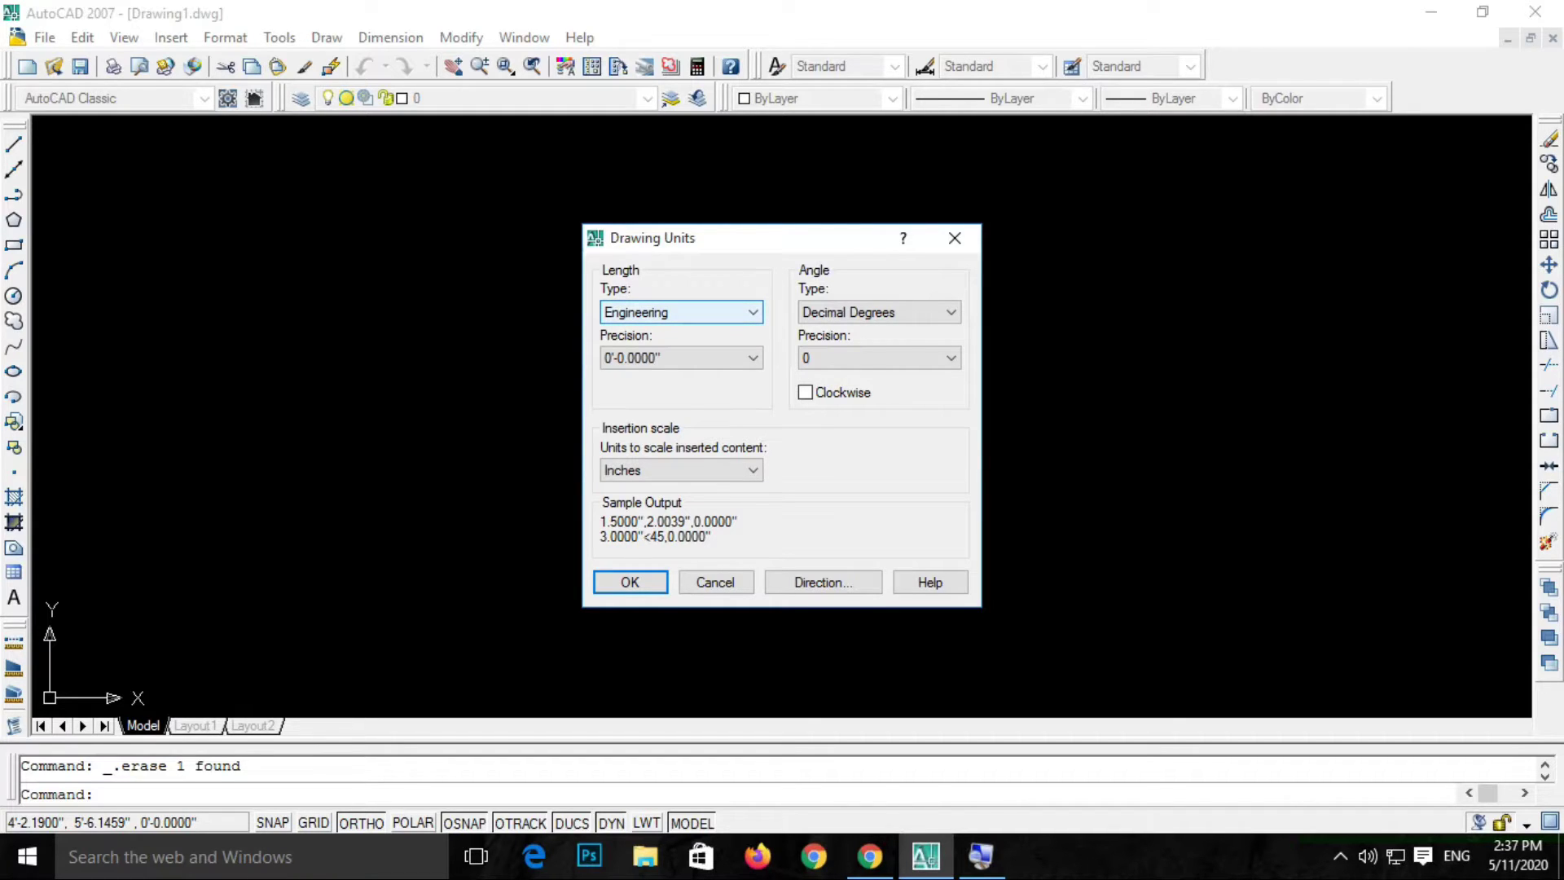
{"action": "left_click", "coordinate": [681, 312]}
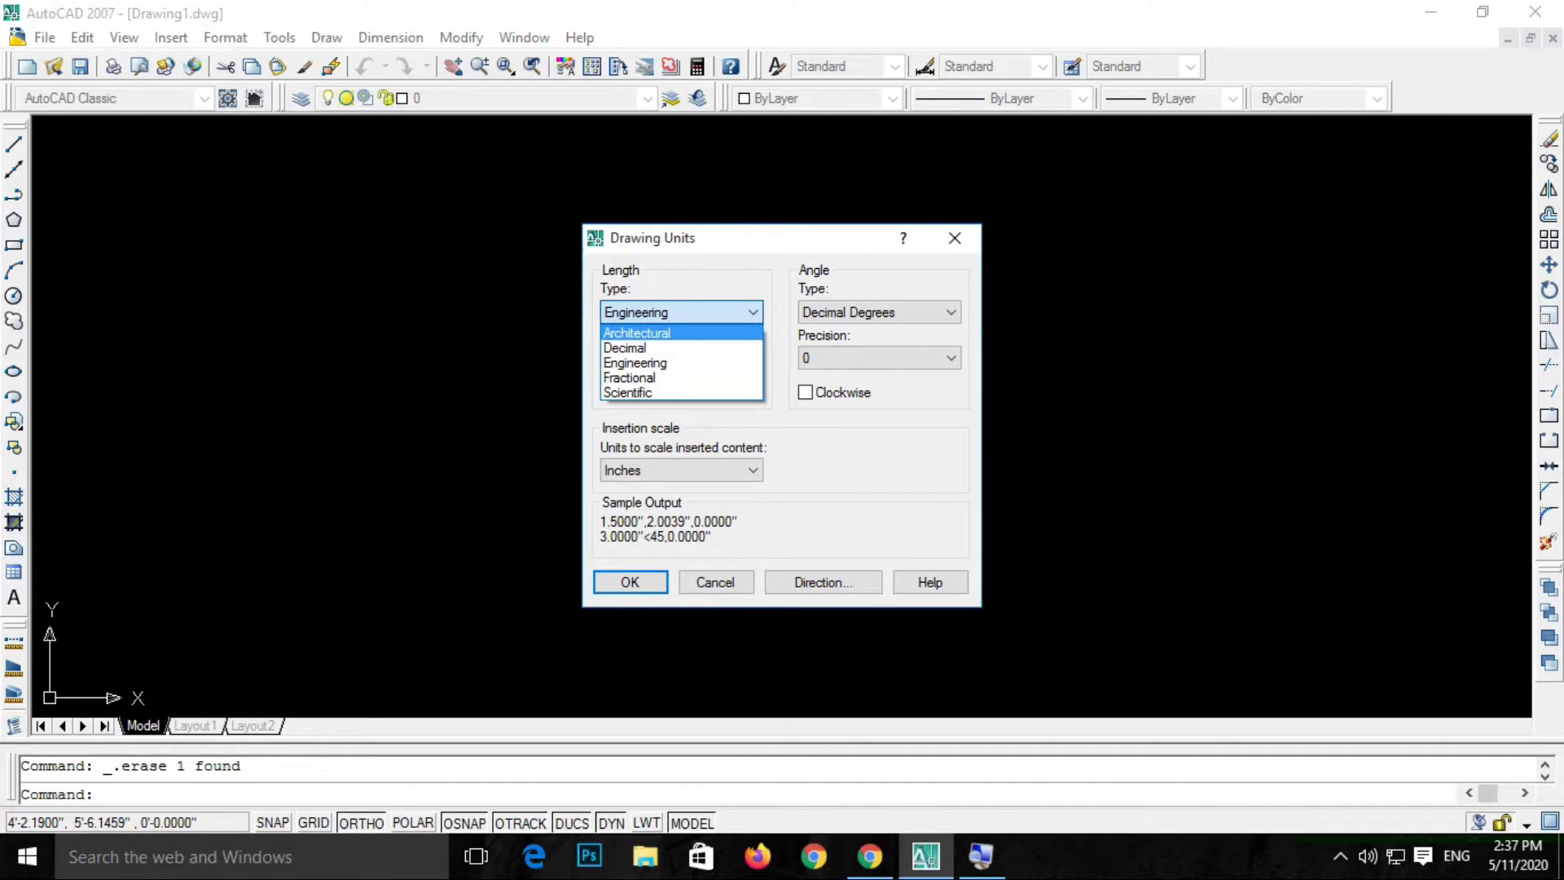
{"action": "left_click", "coordinate": [637, 332]}
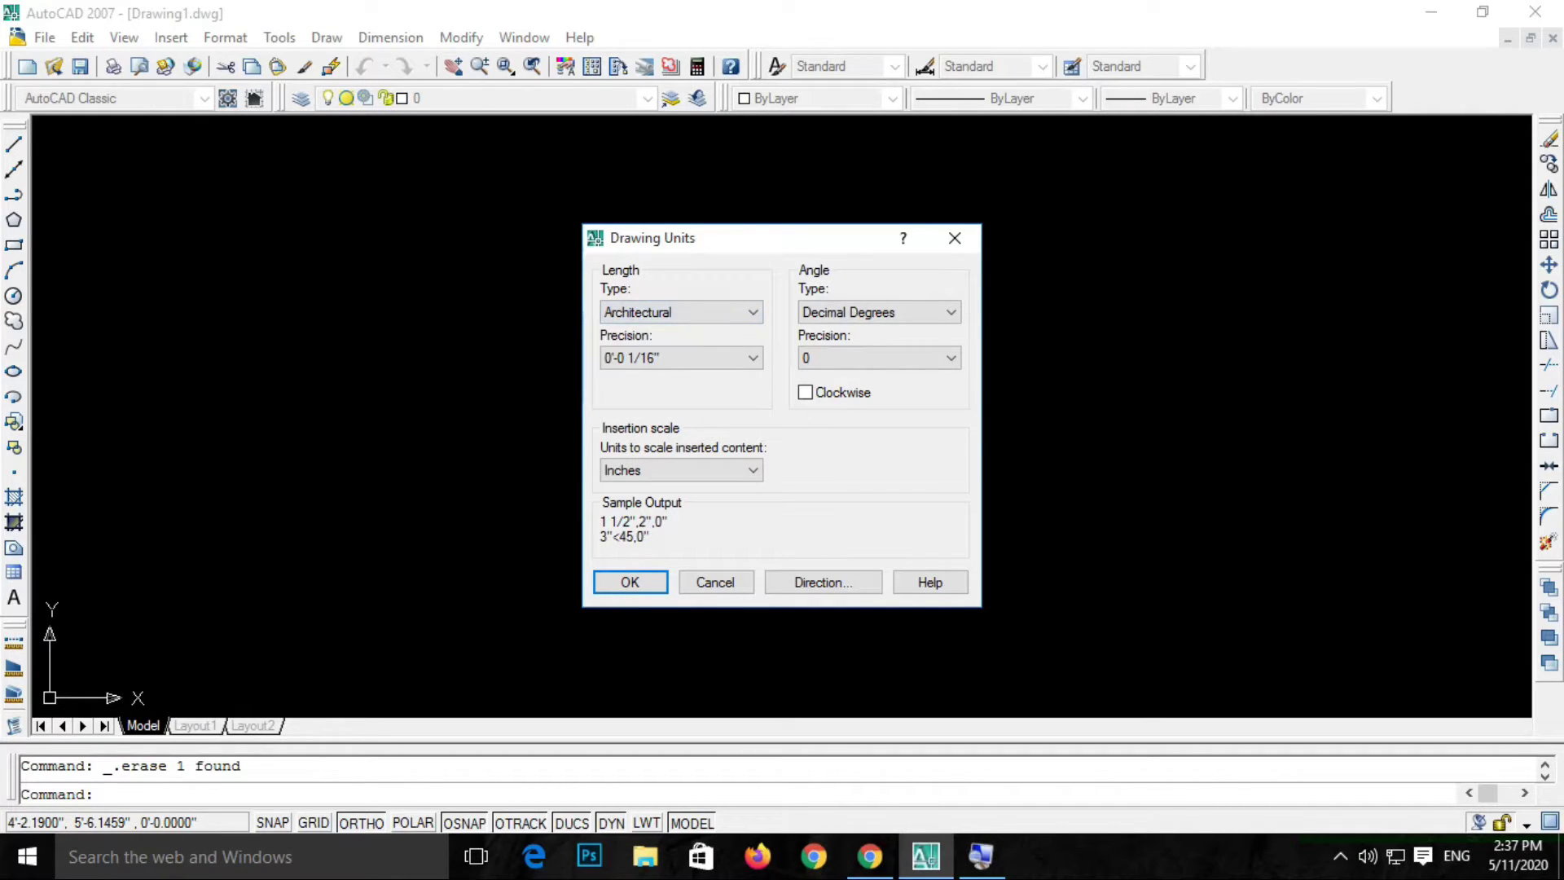
{"action": "left_click", "coordinate": [681, 312]}
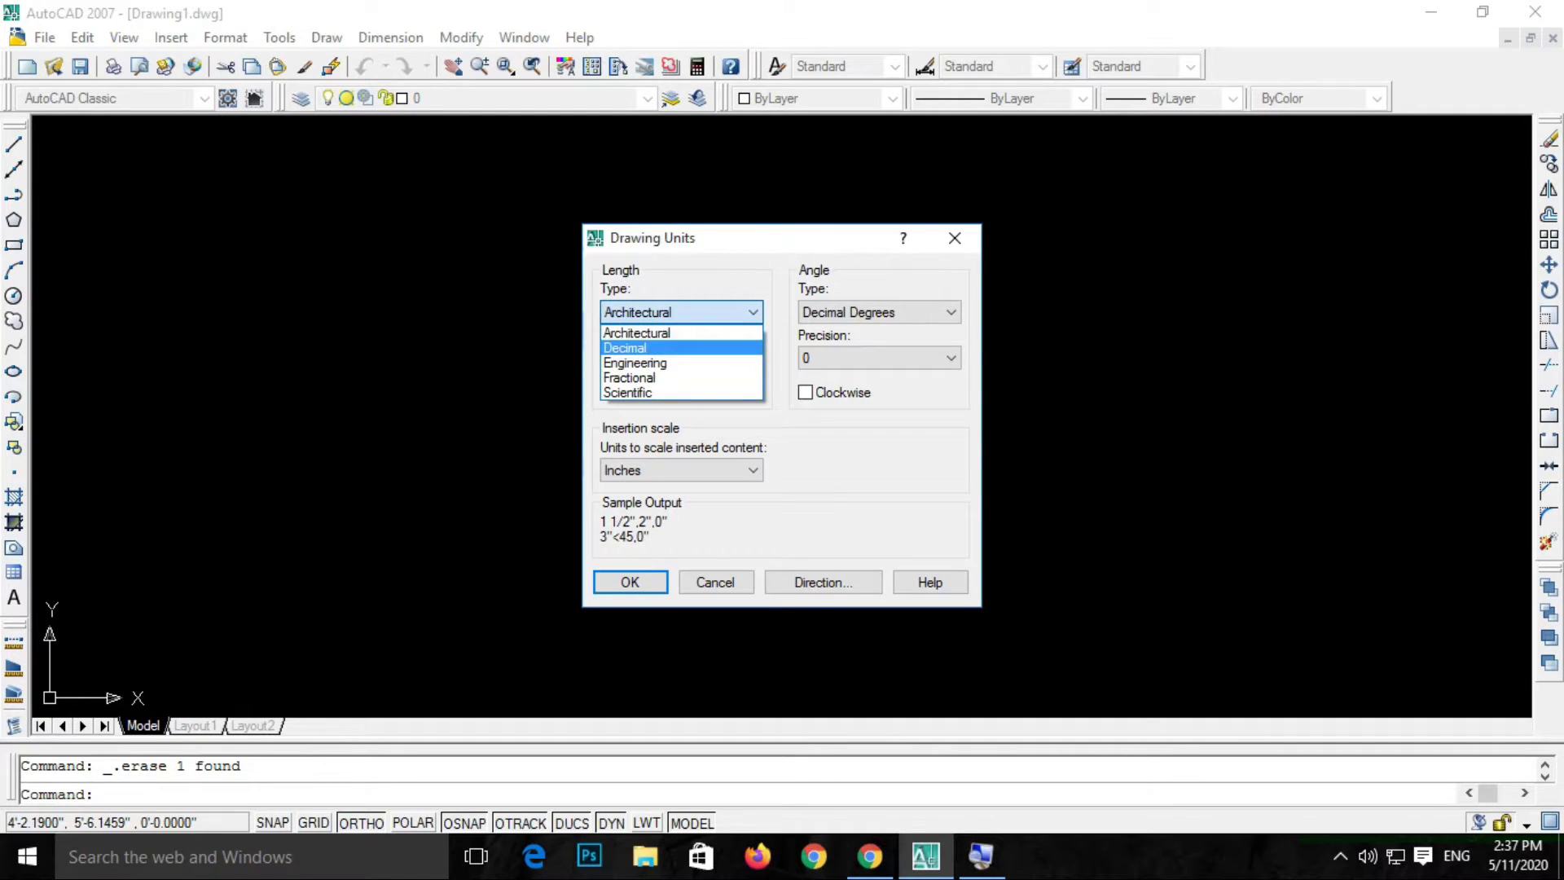
{"action": "left_click", "coordinate": [637, 347]}
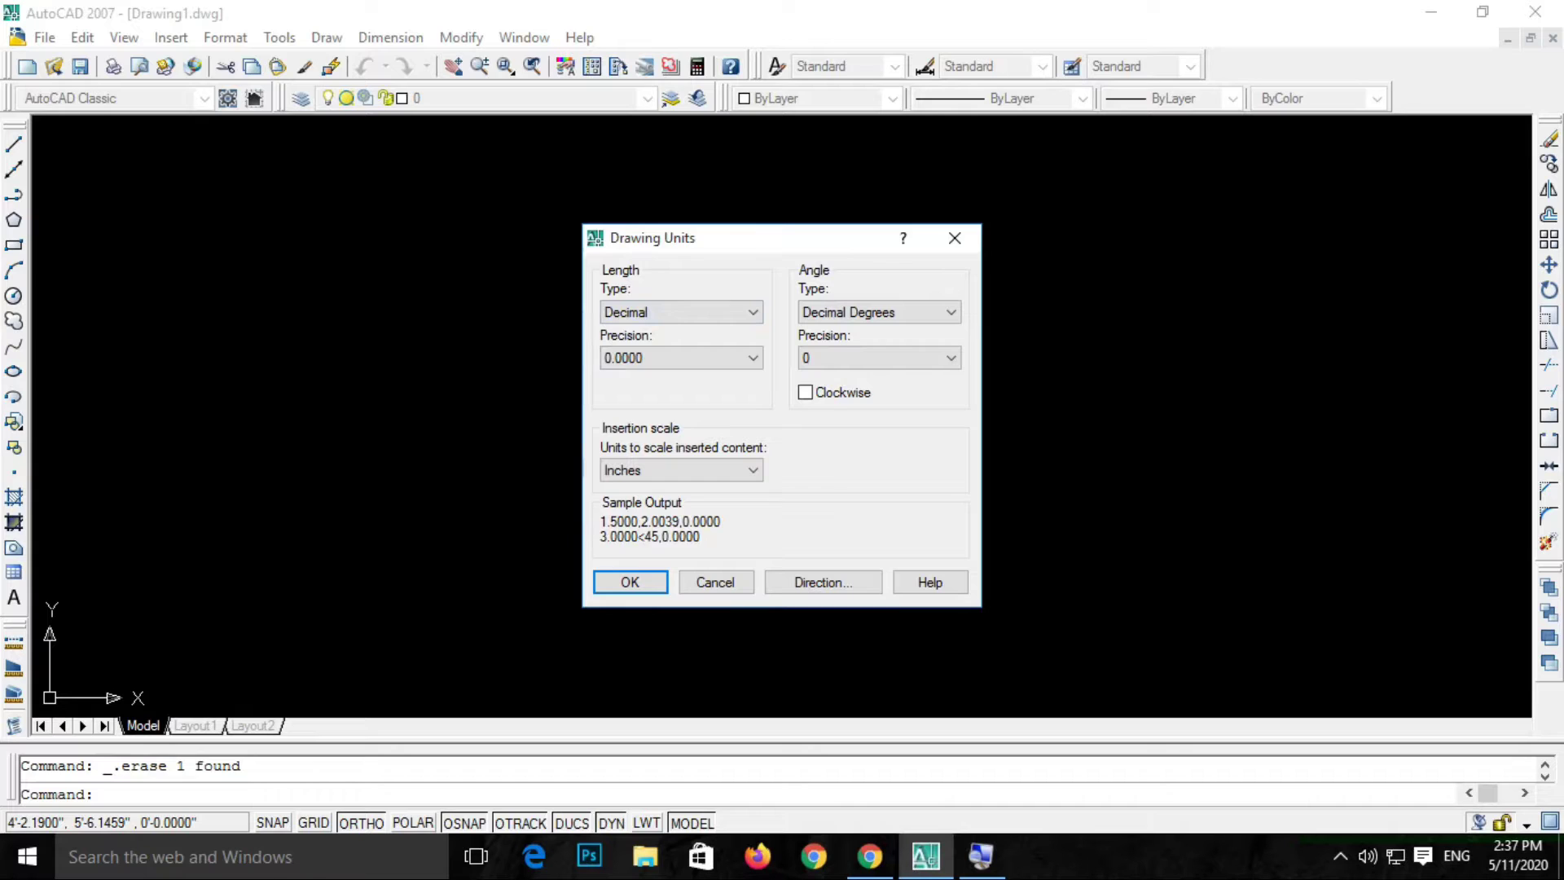
{"action": "left_click", "coordinate": [681, 312]}
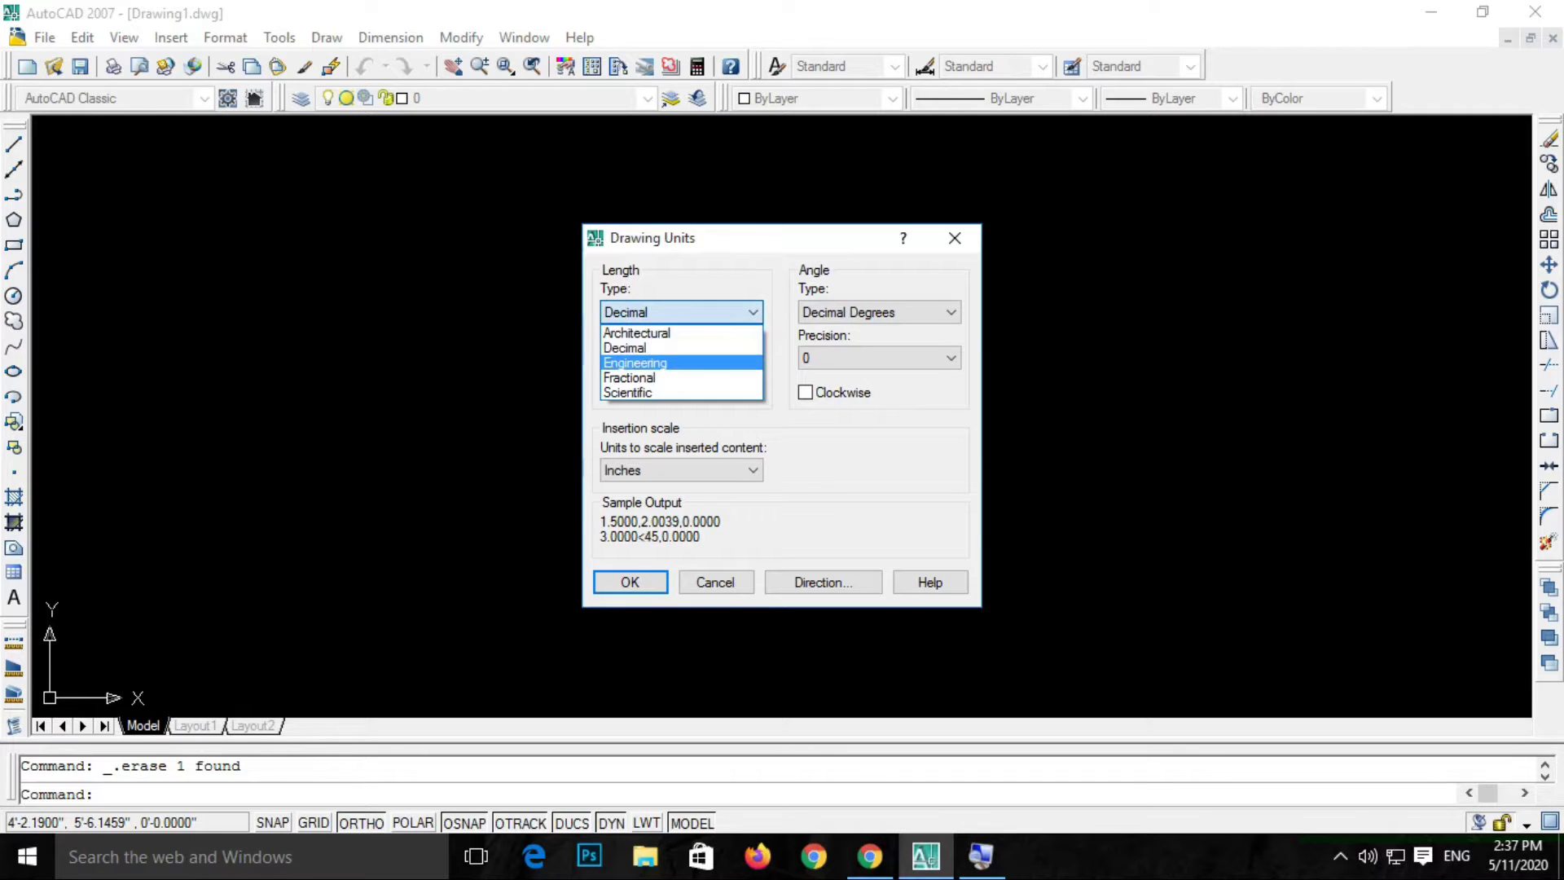
{"action": "left_click", "coordinate": [635, 362]}
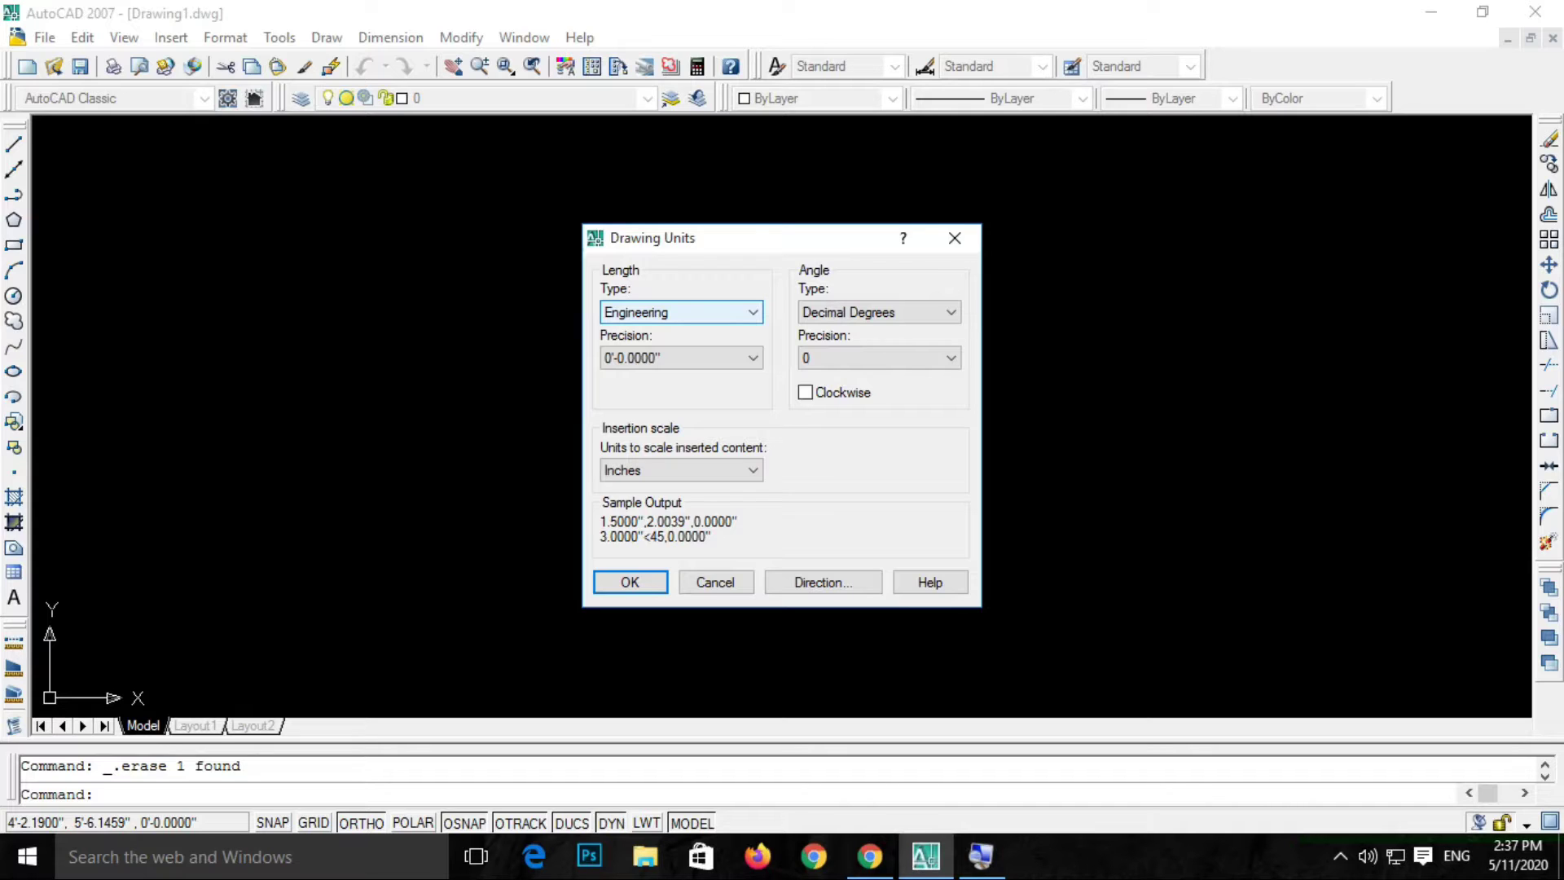
{"action": "left_click", "coordinate": [681, 312]}
{"action": "left_click", "coordinate": [635, 378]}
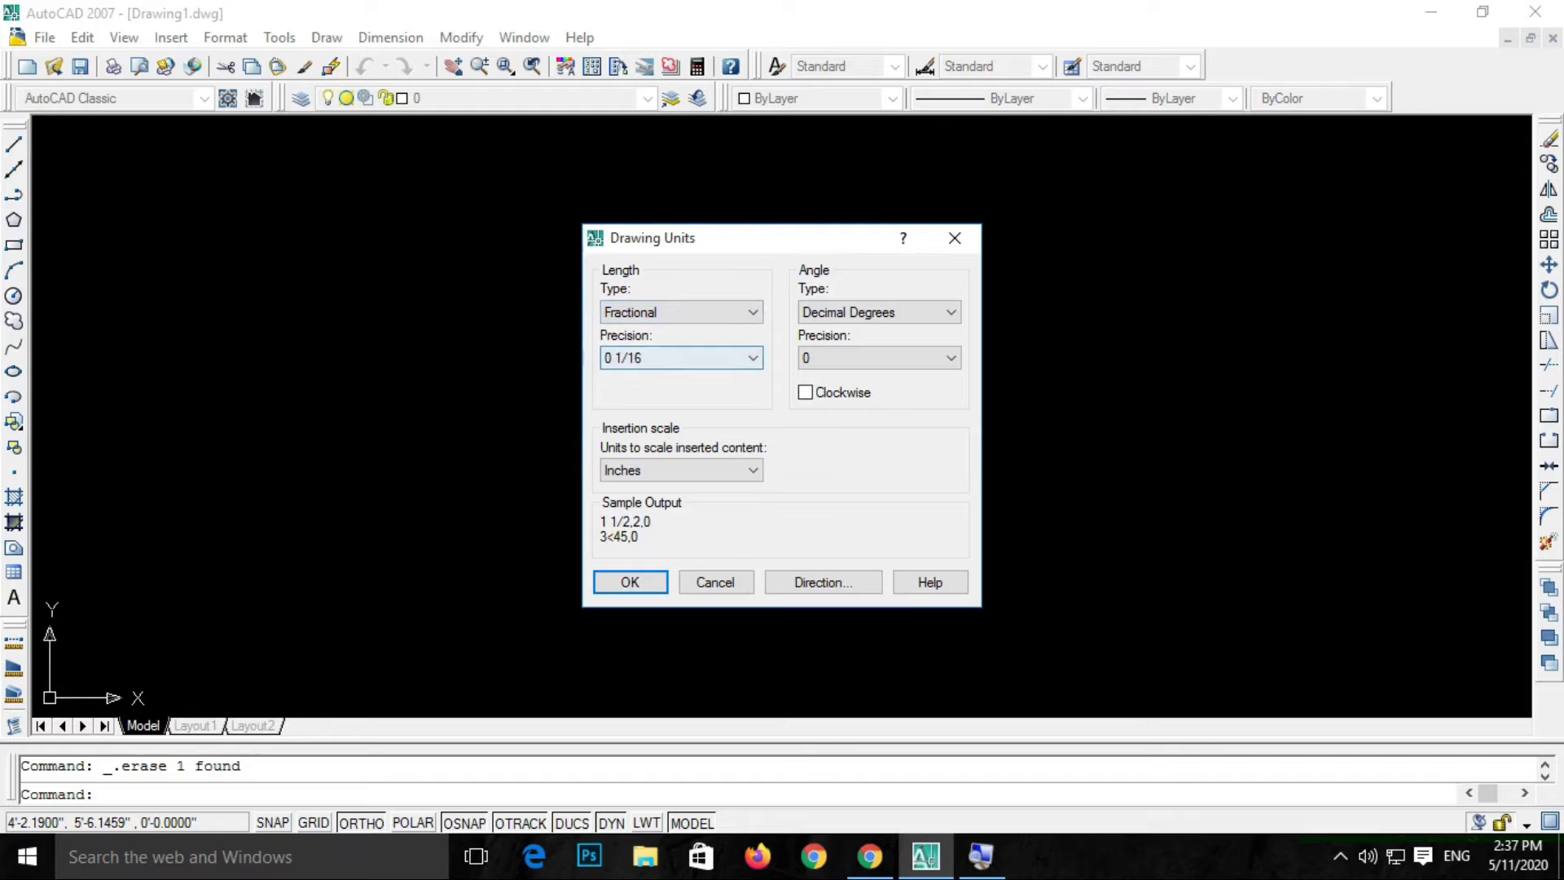
Step: Confirm Fractional length type and keep the 0 1/16 precision
{"action": "key", "text": "shift+Tab"}
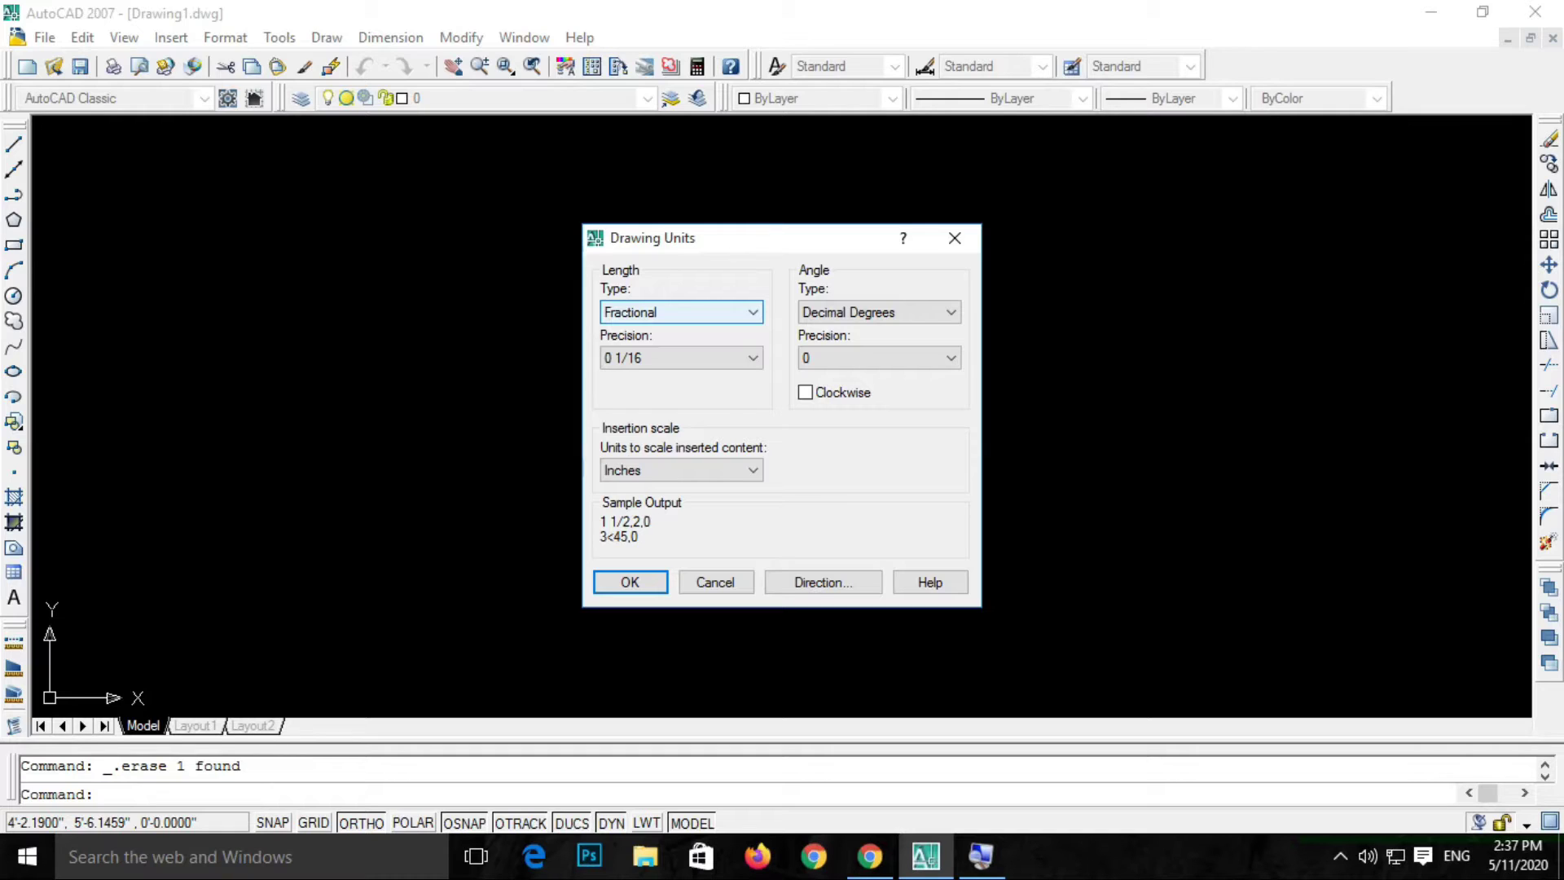
{"action": "key", "text": "Return"}
{"action": "key", "text": "Tab"}
{"action": "key", "text": "alt+Down"}
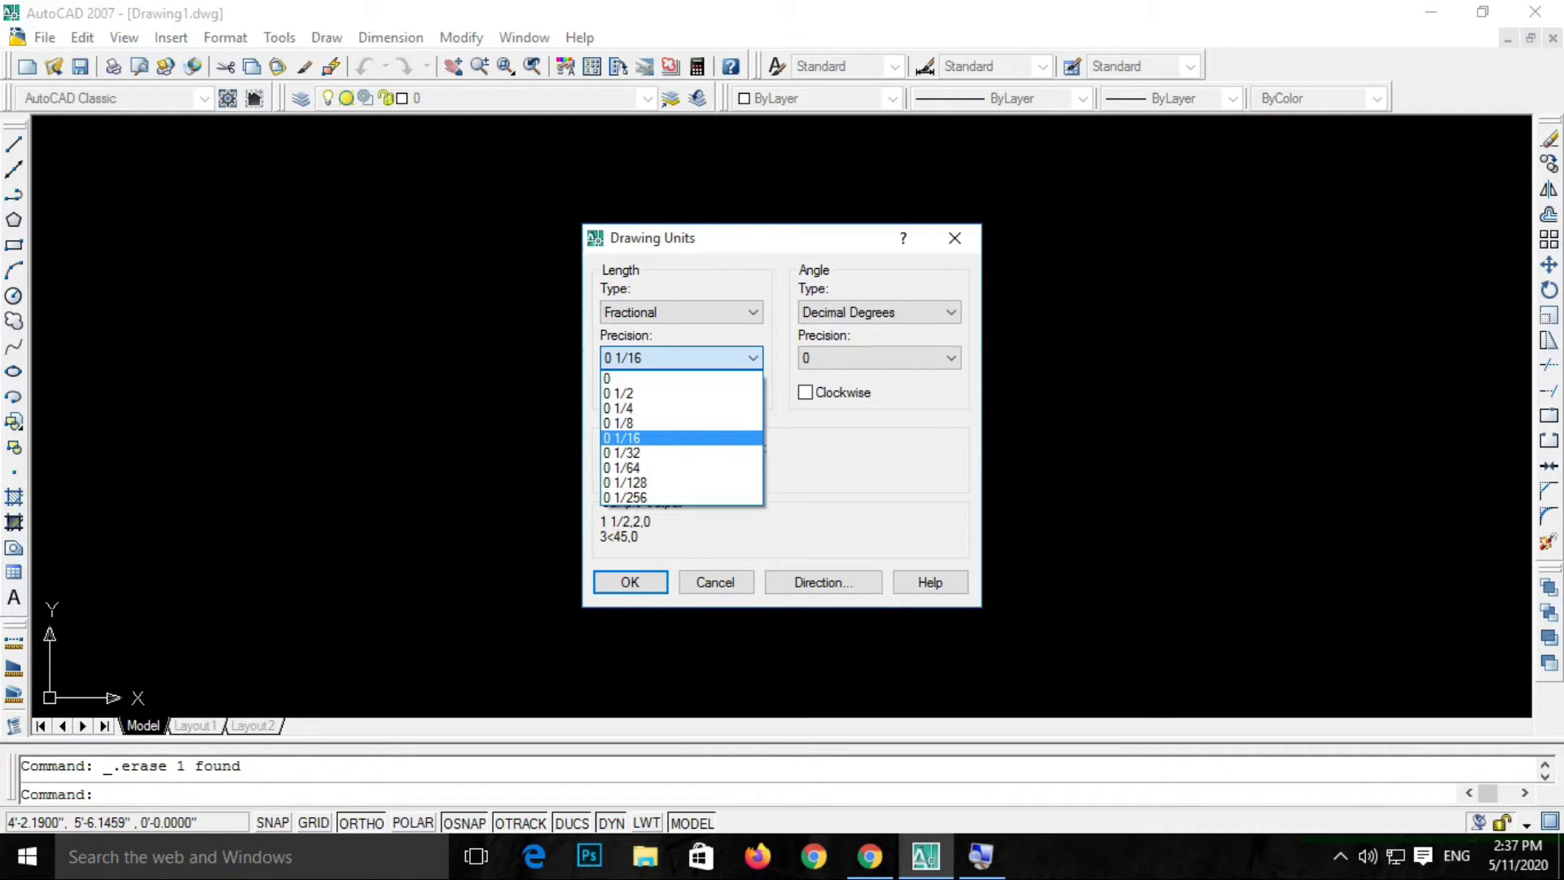
{"action": "key", "text": "Return"}
{"action": "key", "text": "shift+Tab"}
{"action": "key", "text": "alt+Down"}
Step: Set Architectural length type with whole-inch 0'-0" precision
{"action": "key", "text": "Home"}
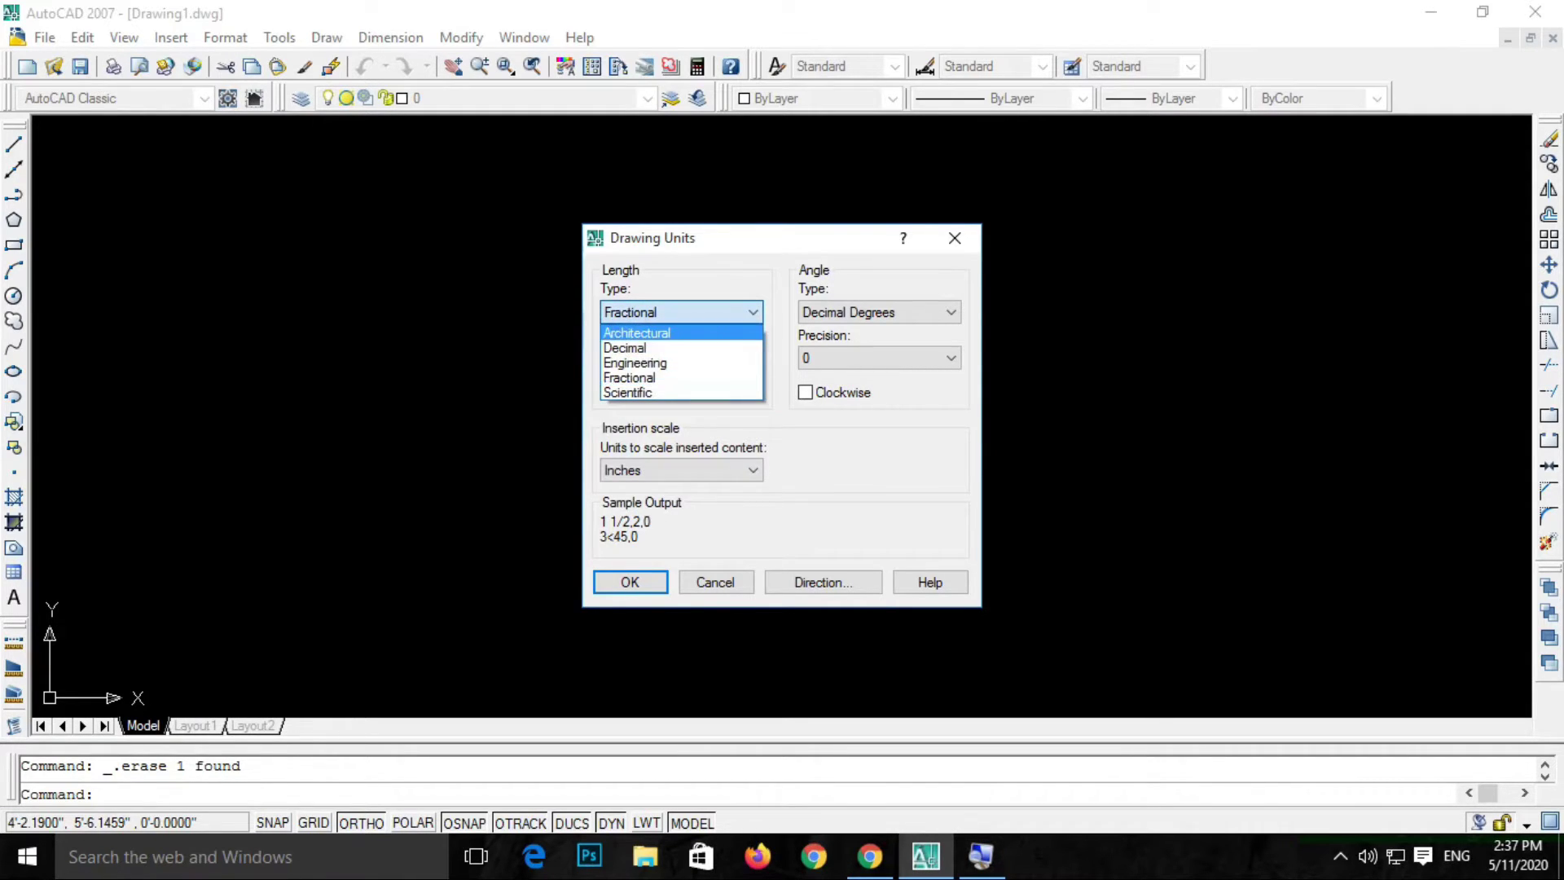
{"action": "key", "text": "Return"}
{"action": "key", "text": "Tab"}
{"action": "key", "text": "alt+Down"}
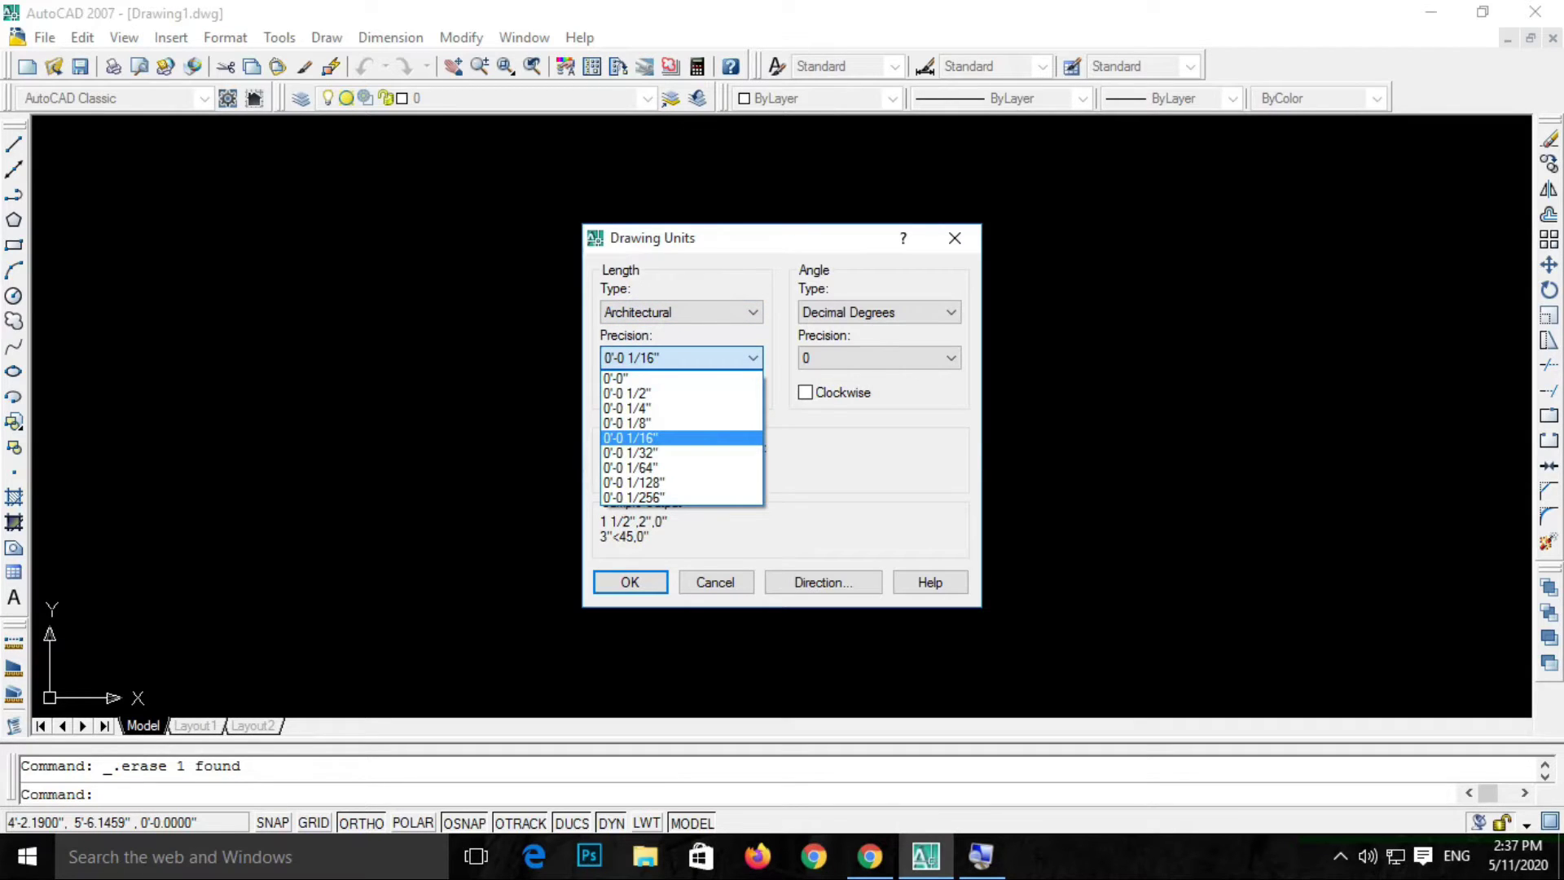
{"action": "key", "text": "Up"}
{"action": "key", "text": "Up"}
{"action": "key", "text": "Down"}
{"action": "key", "text": "Down"}
{"action": "key", "text": "Down"}
{"action": "key", "text": "Up"}
{"action": "key", "text": "Up"}
{"action": "key", "text": "Home"}
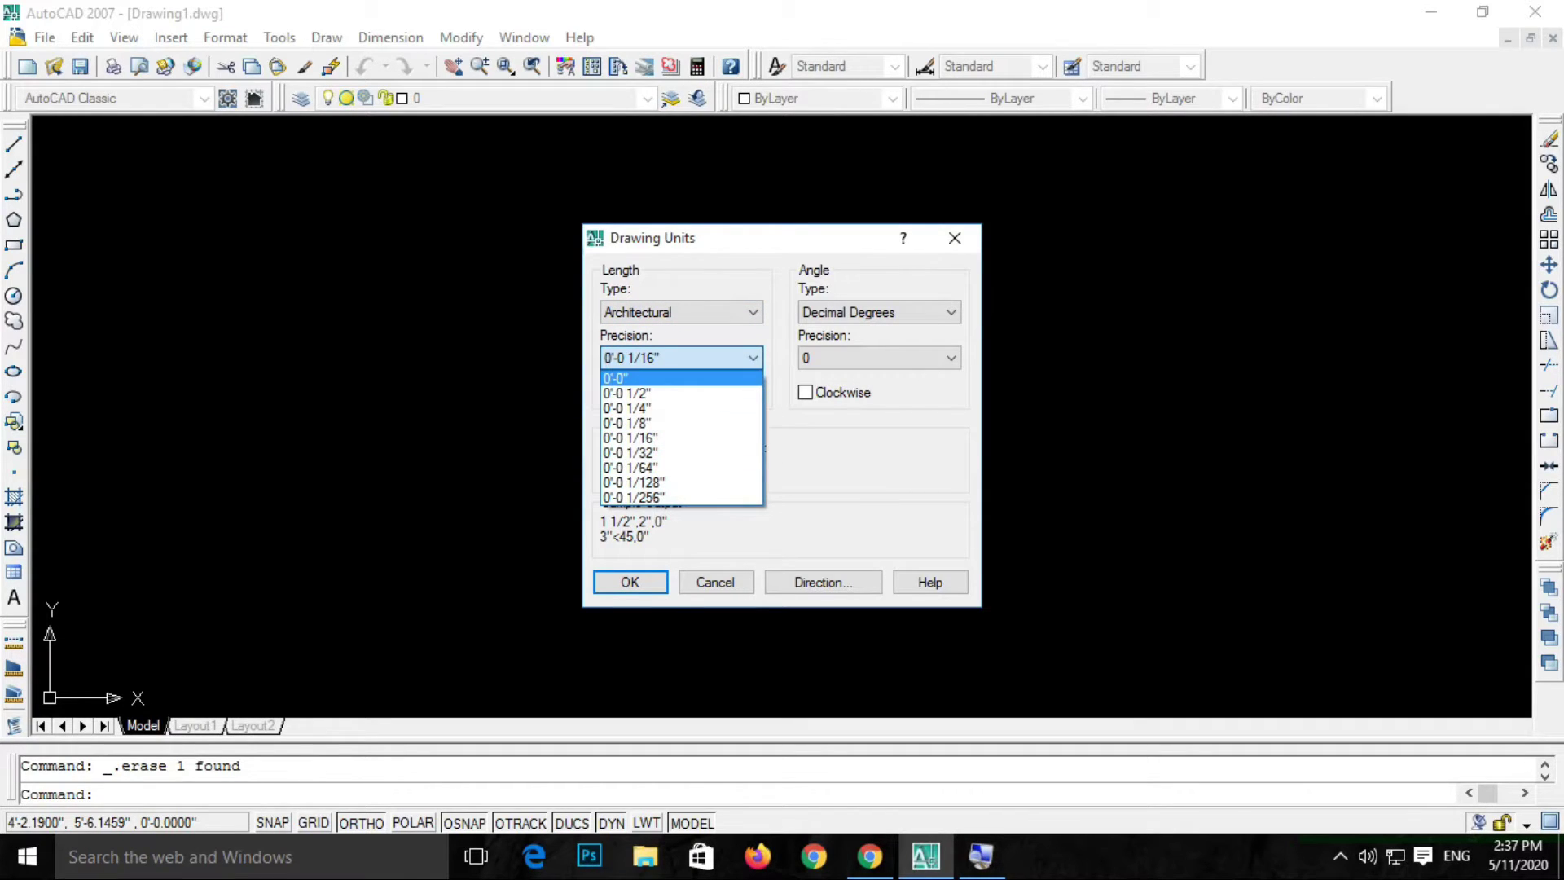
{"action": "key", "text": "Return"}
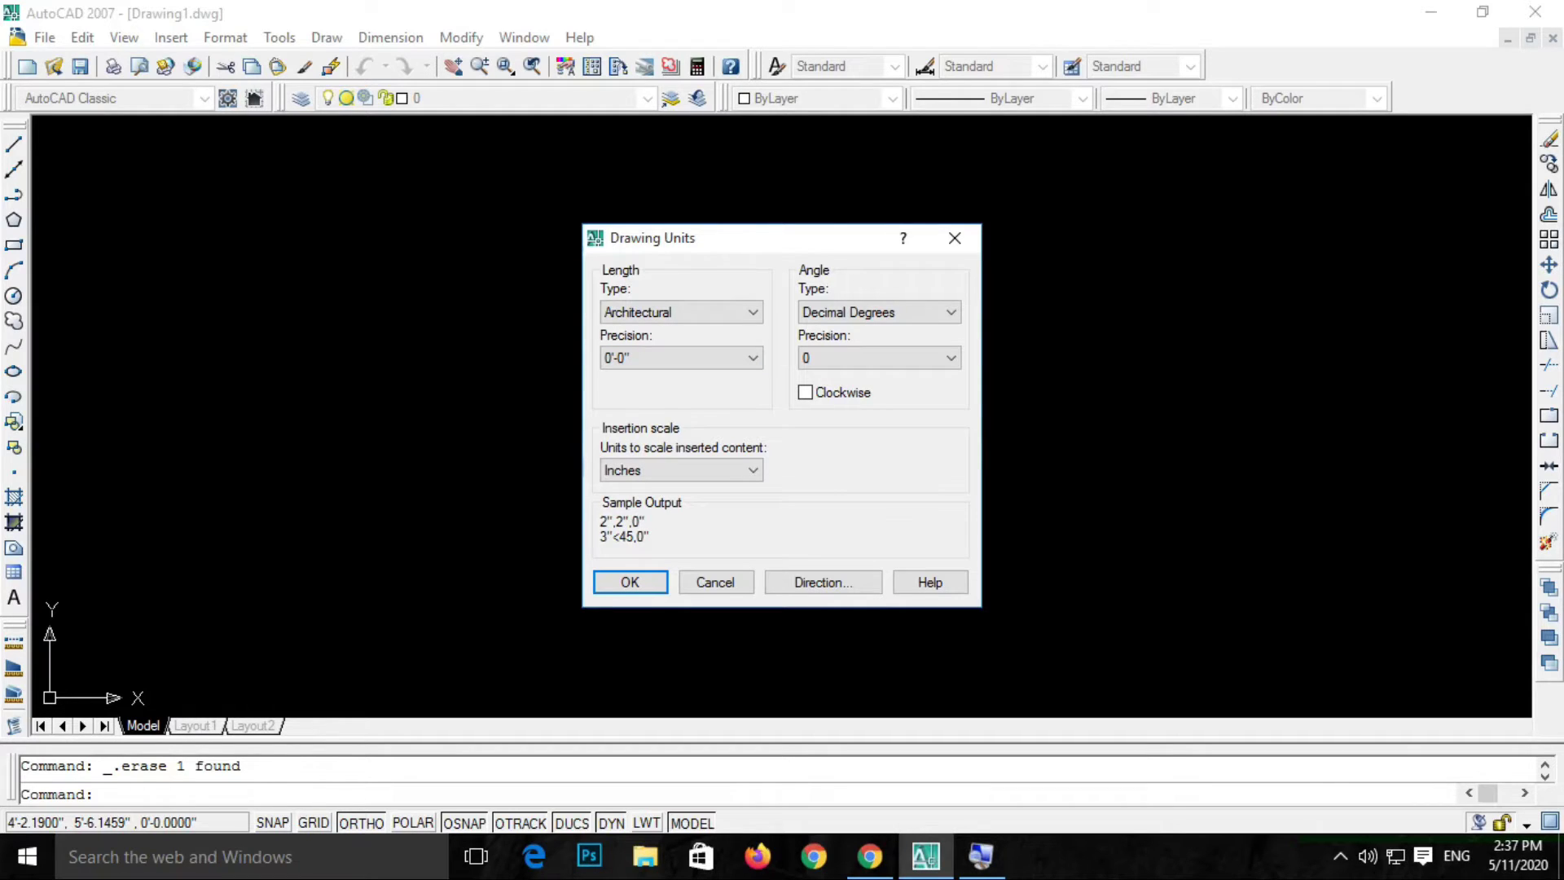
Step: Try Architectural precisions 0'-0 1/2" and 0'-0 1/8", then return to 0'-0"
{"action": "left_click", "coordinate": [681, 357]}
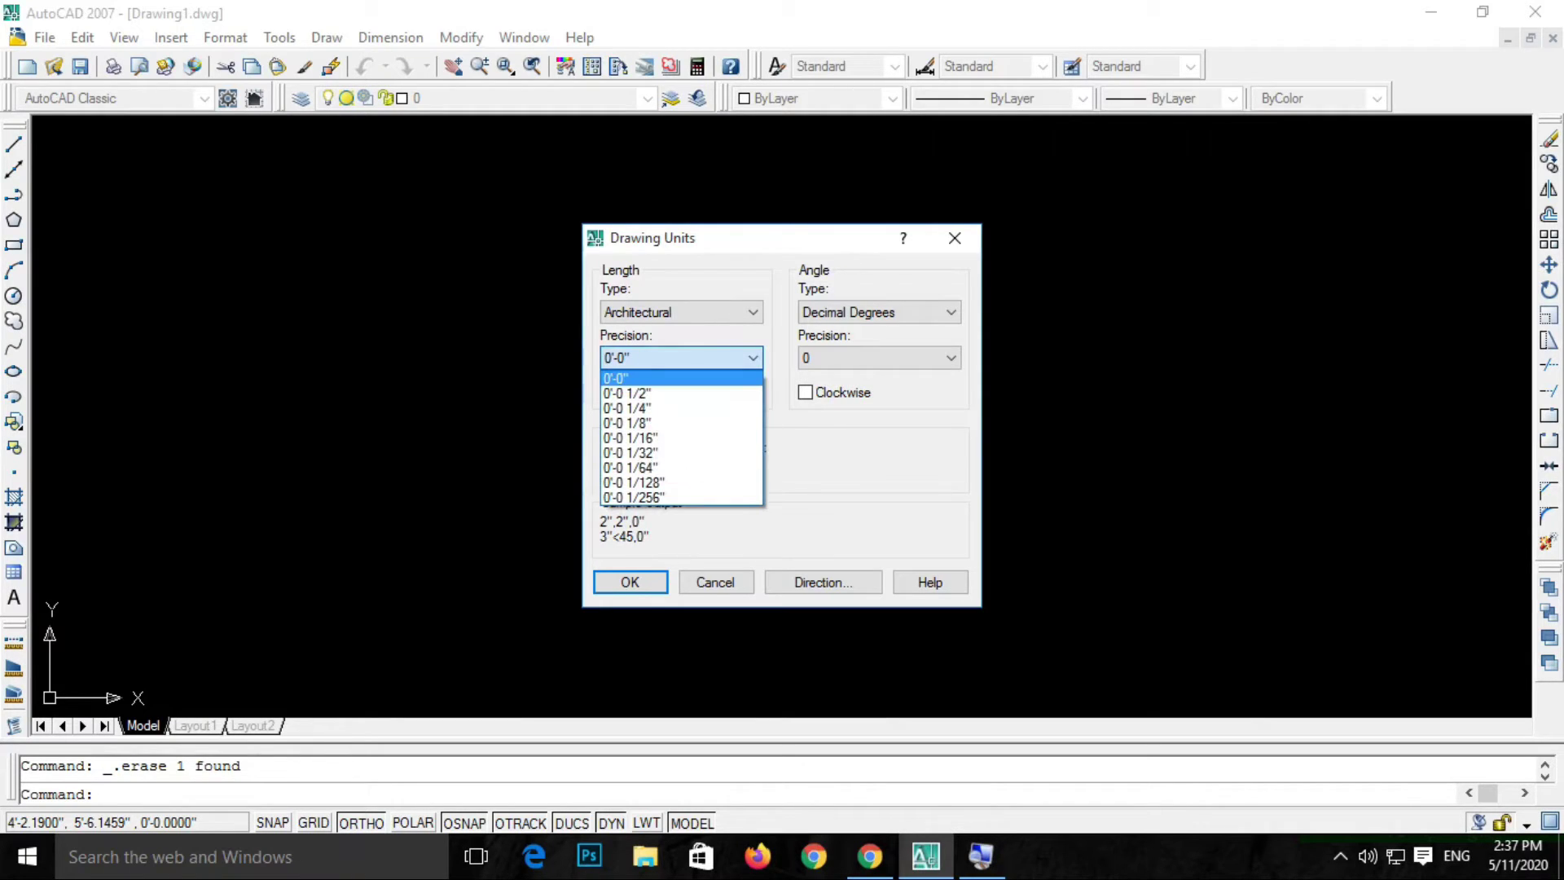
{"action": "left_click", "coordinate": [626, 392]}
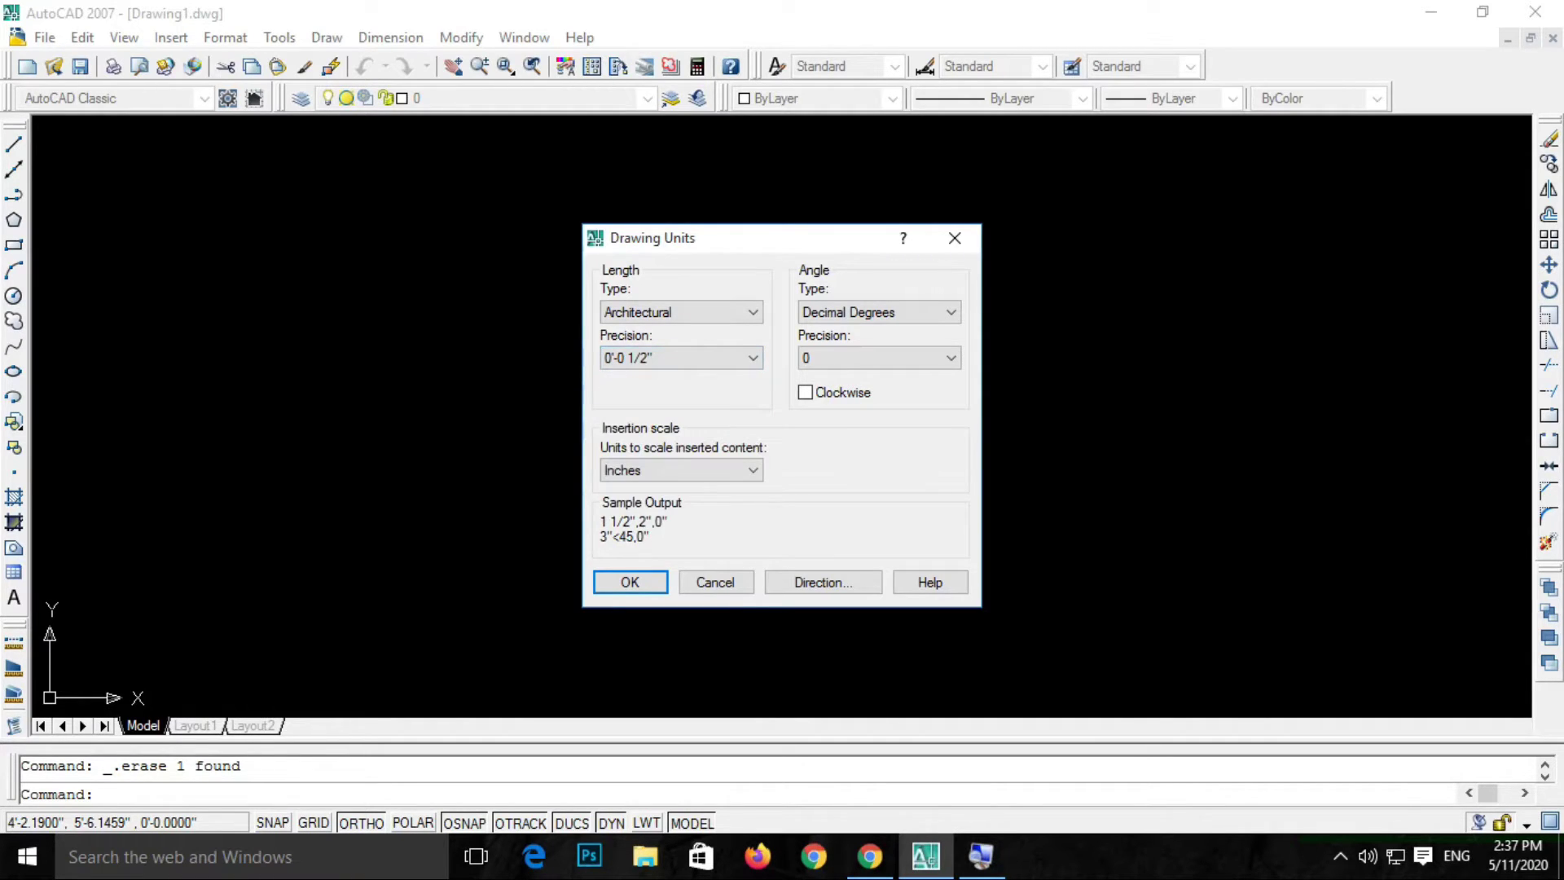
{"action": "left_click", "coordinate": [681, 358]}
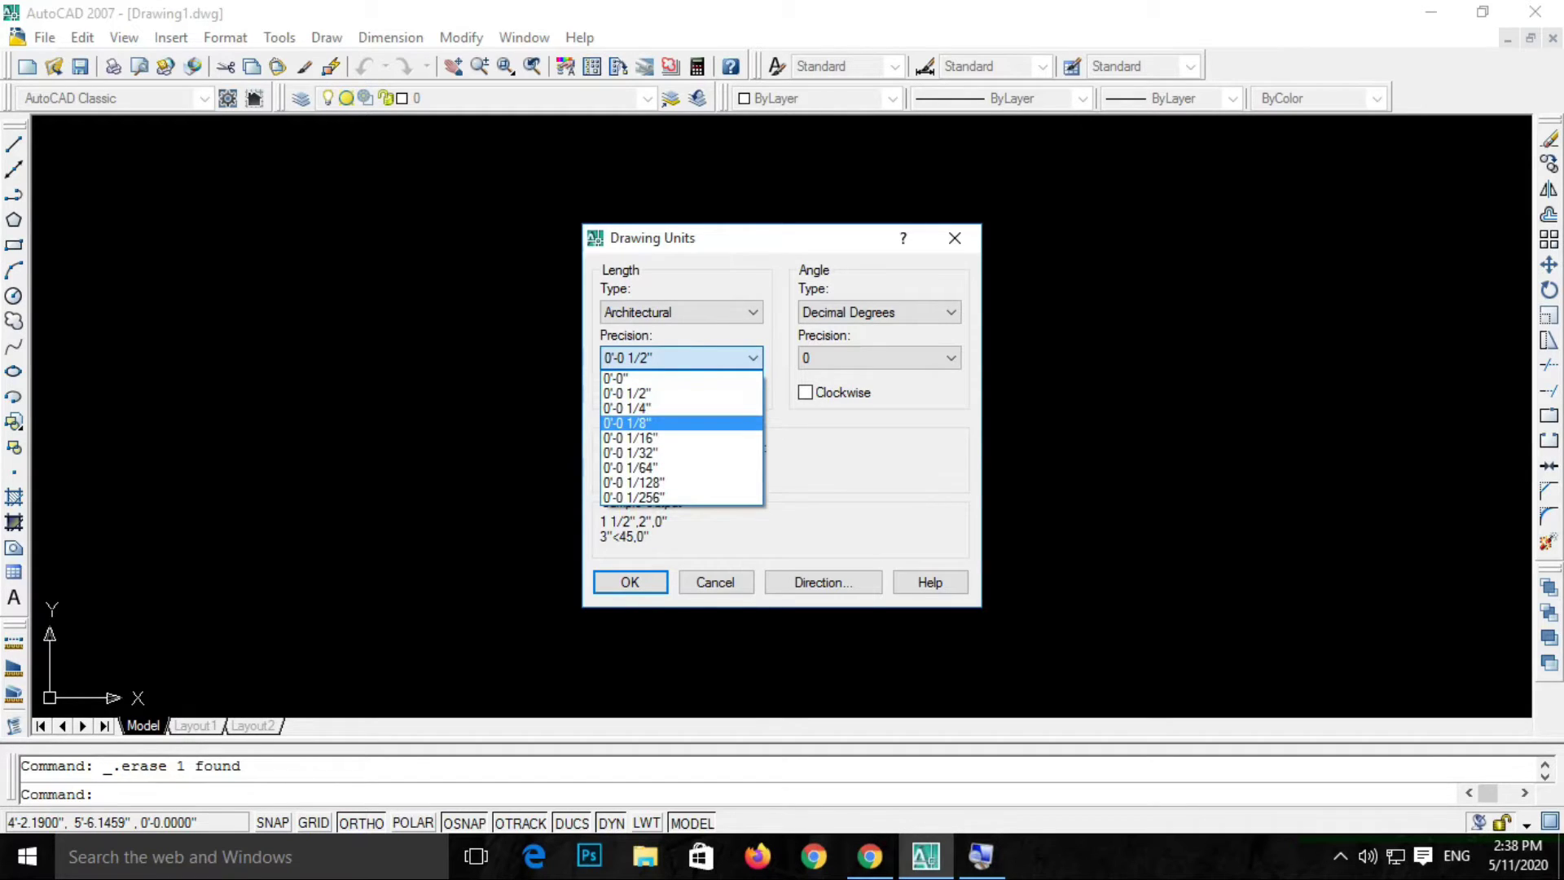
{"action": "left_click", "coordinate": [627, 422]}
{"action": "left_click", "coordinate": [681, 358]}
{"action": "left_click", "coordinate": [628, 378]}
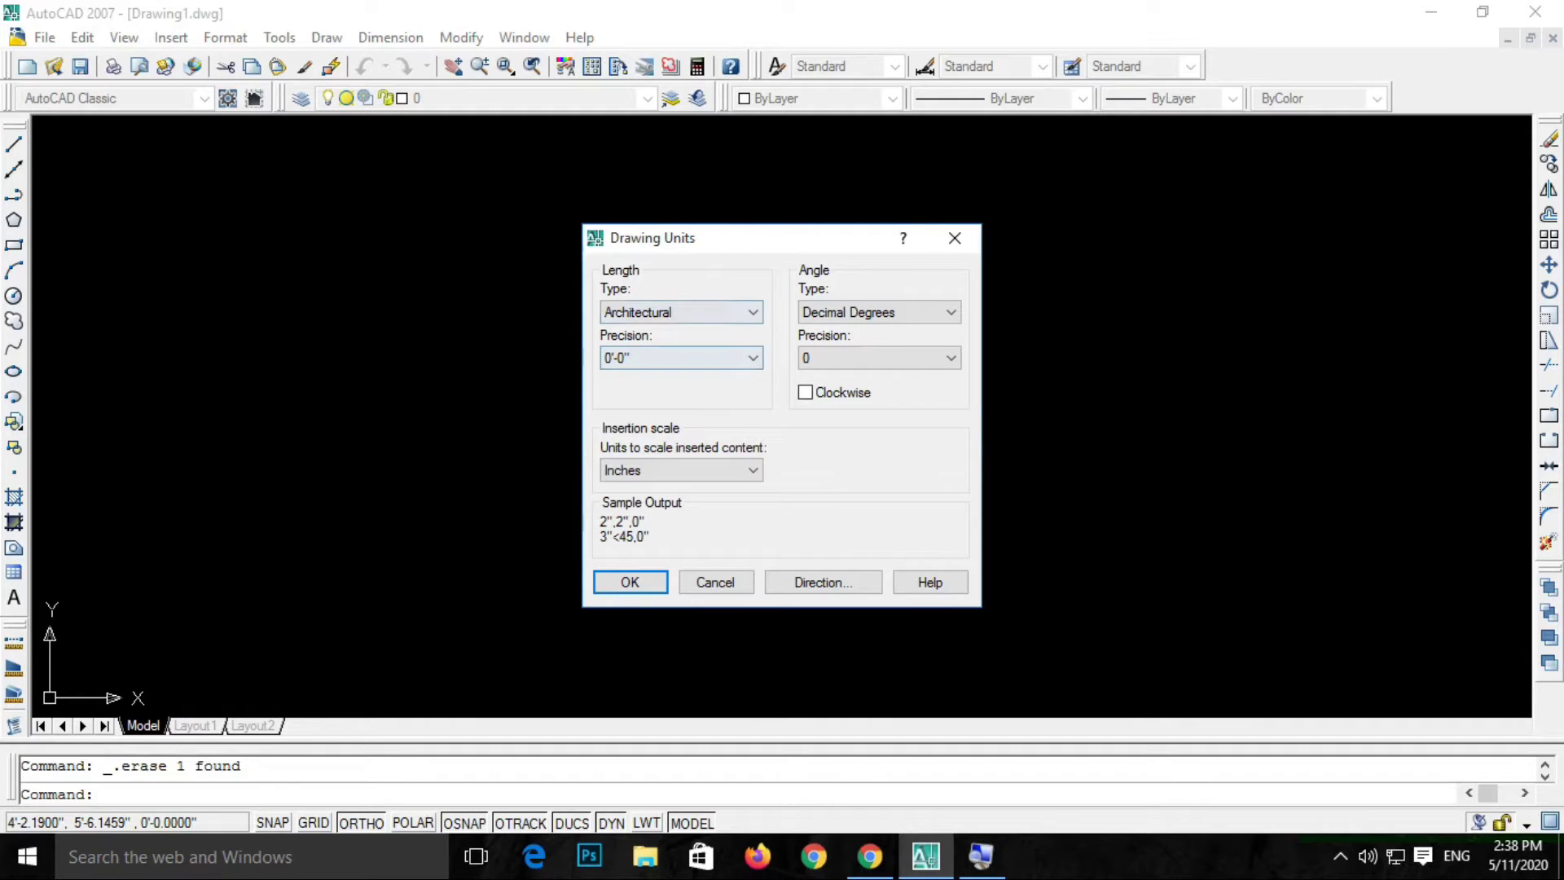
{"action": "left_click", "coordinate": [681, 312]}
Step: Pick Engineering length type and step its precision to one decimal place, 0'-0.0"
{"action": "left_click", "coordinate": [635, 362]}
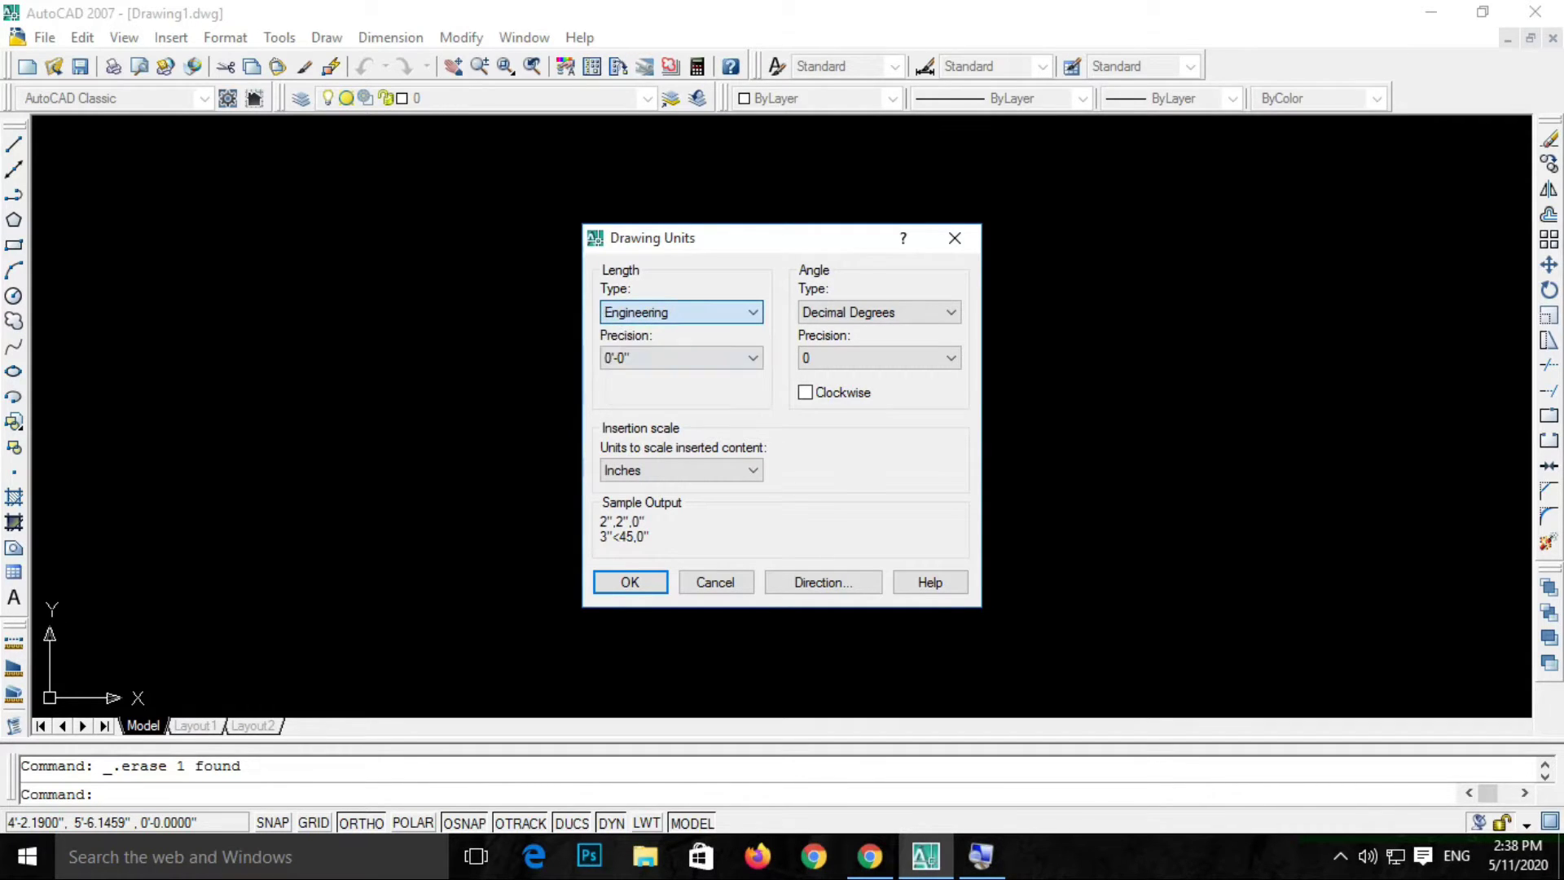
{"action": "left_click", "coordinate": [681, 358]}
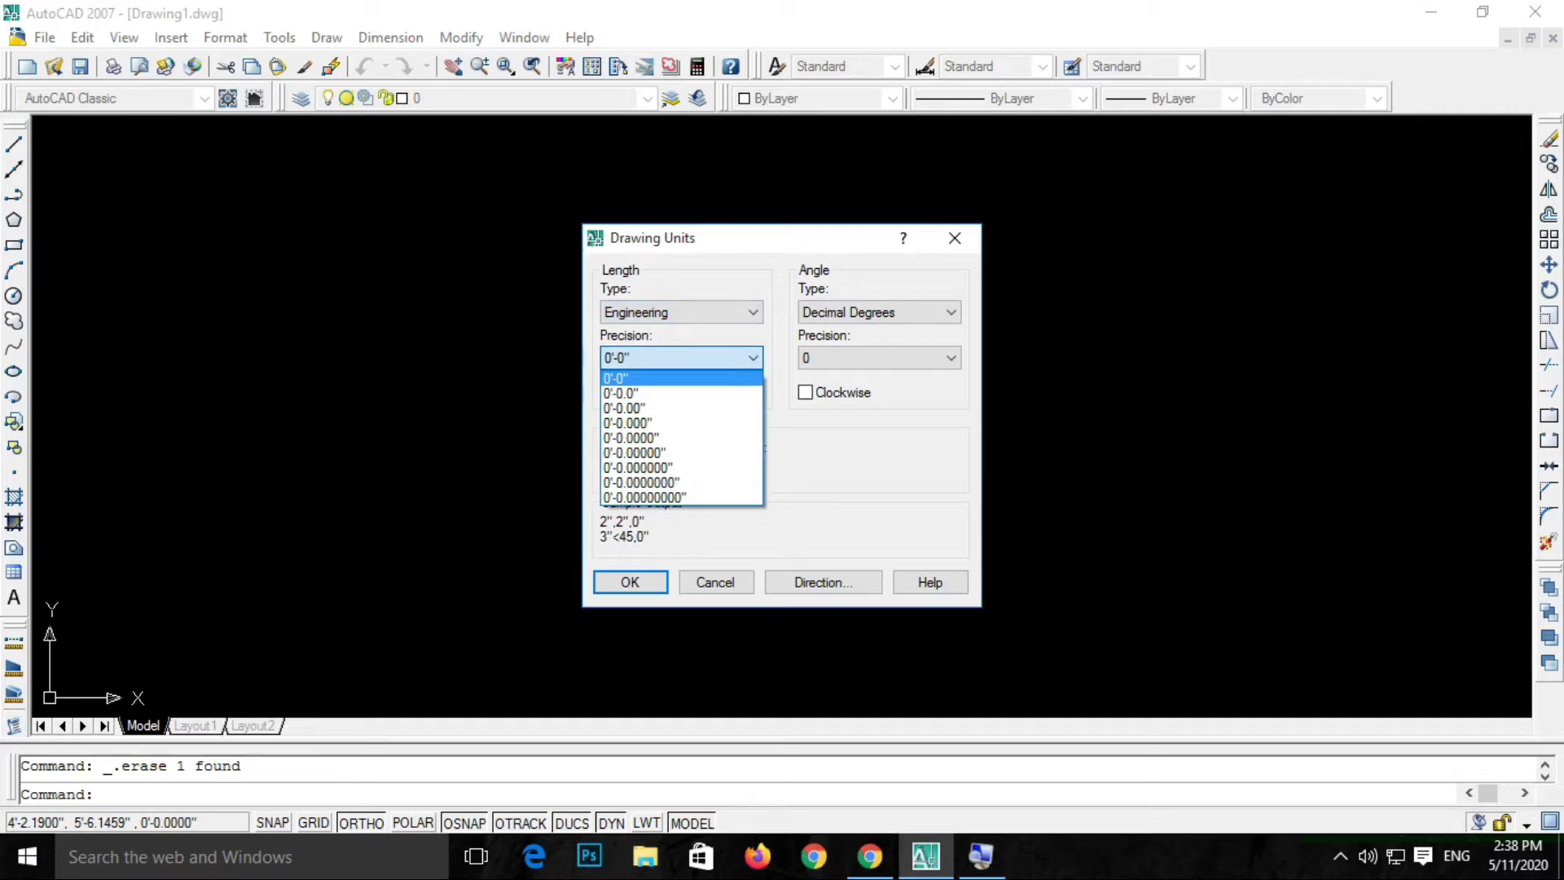
{"action": "key", "text": "Return"}
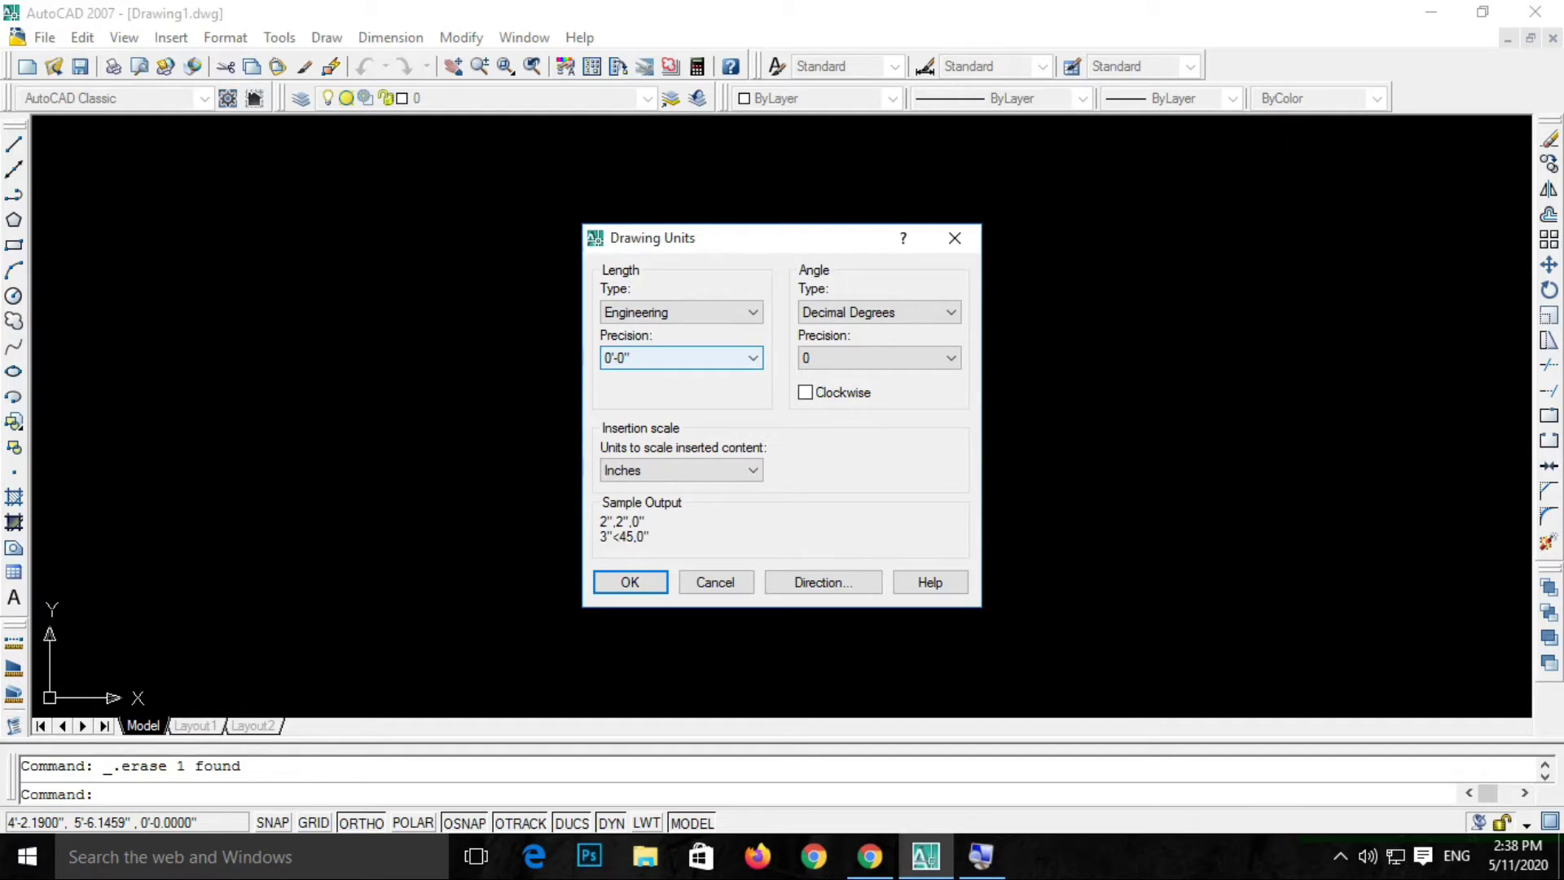
{"action": "key", "text": "alt+Down"}
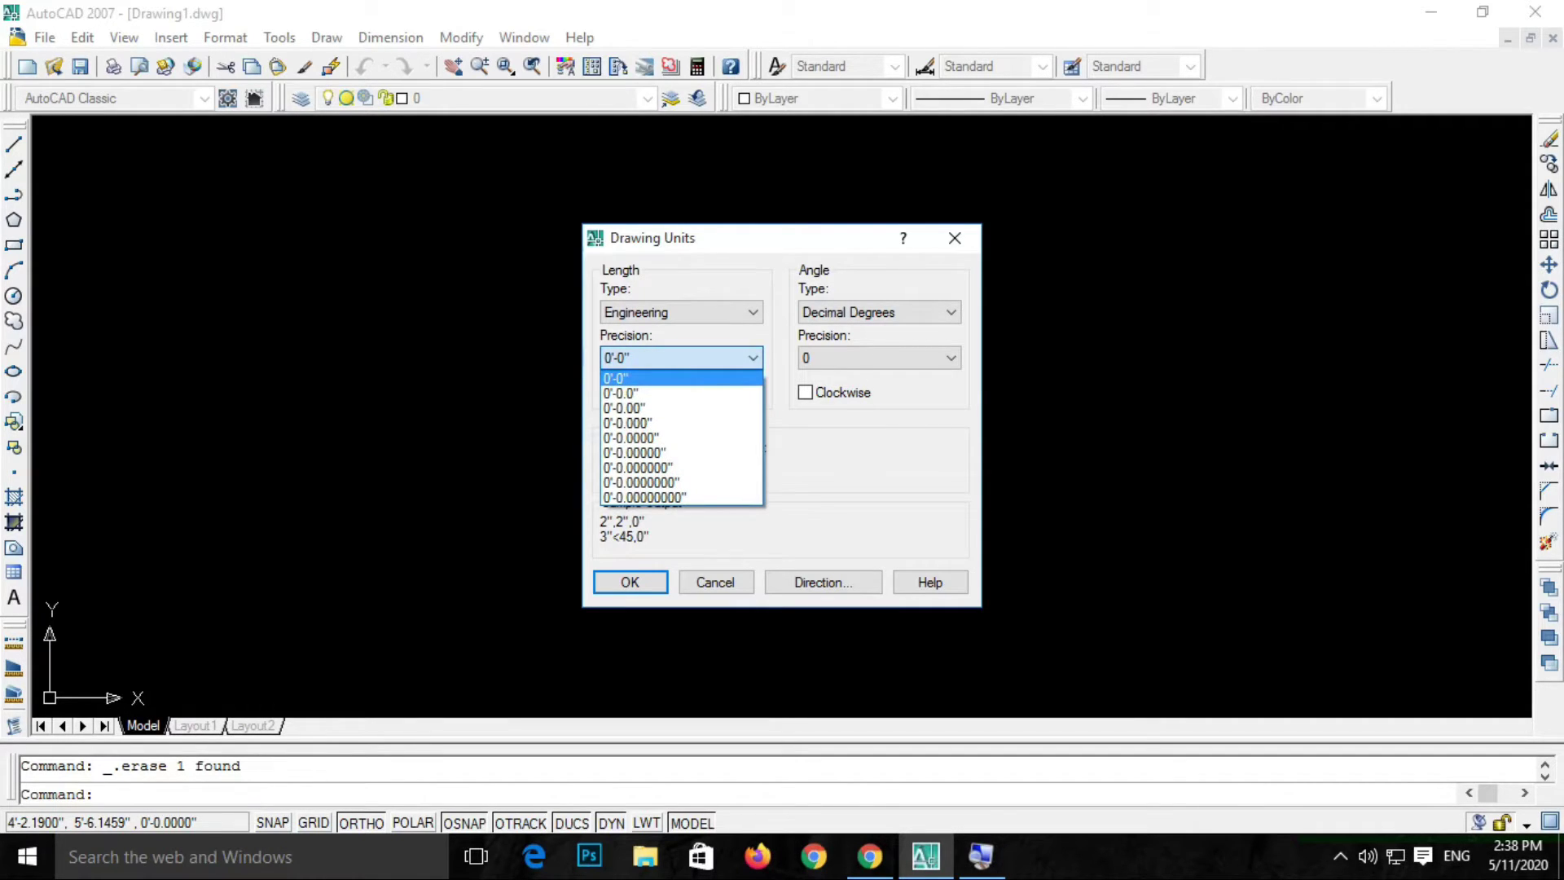
{"action": "key", "text": "Return"}
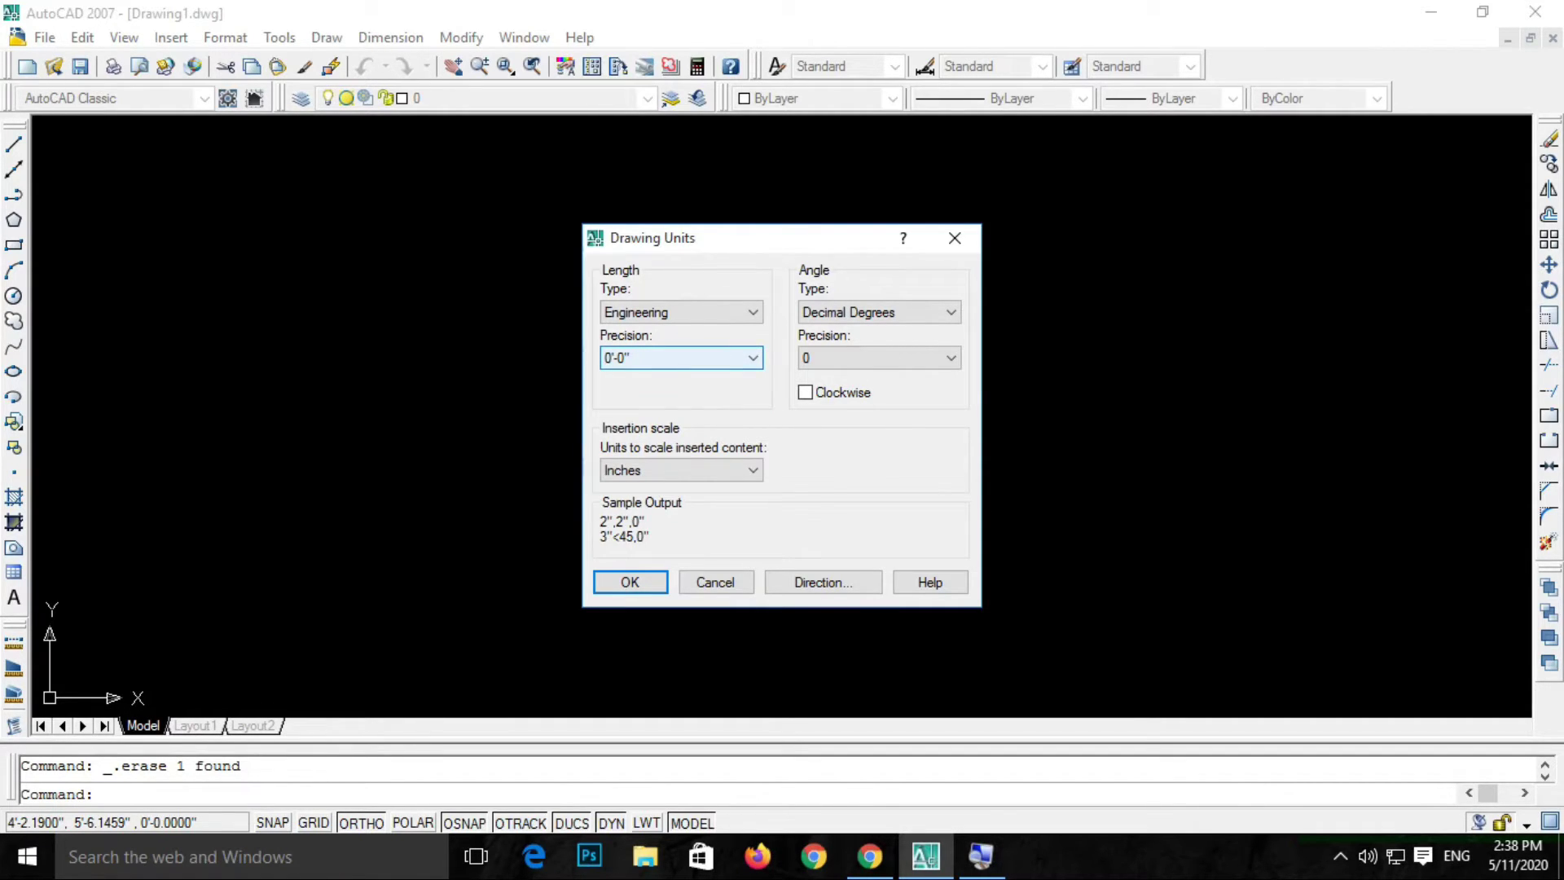
{"action": "key", "text": "alt+Down"}
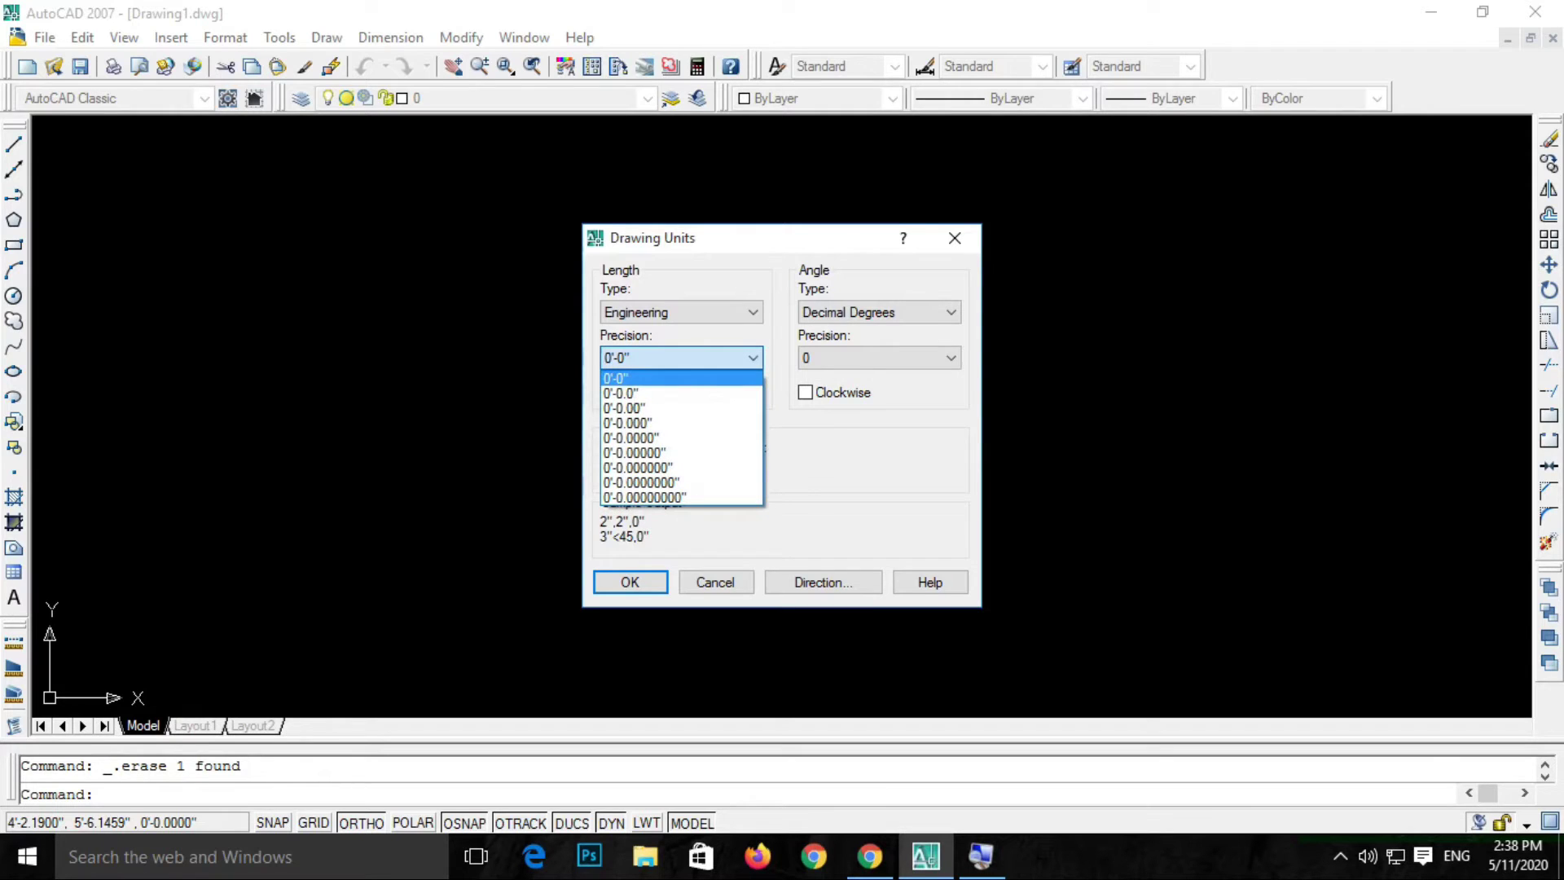
{"action": "key", "text": "Down"}
{"action": "key", "text": "Return"}
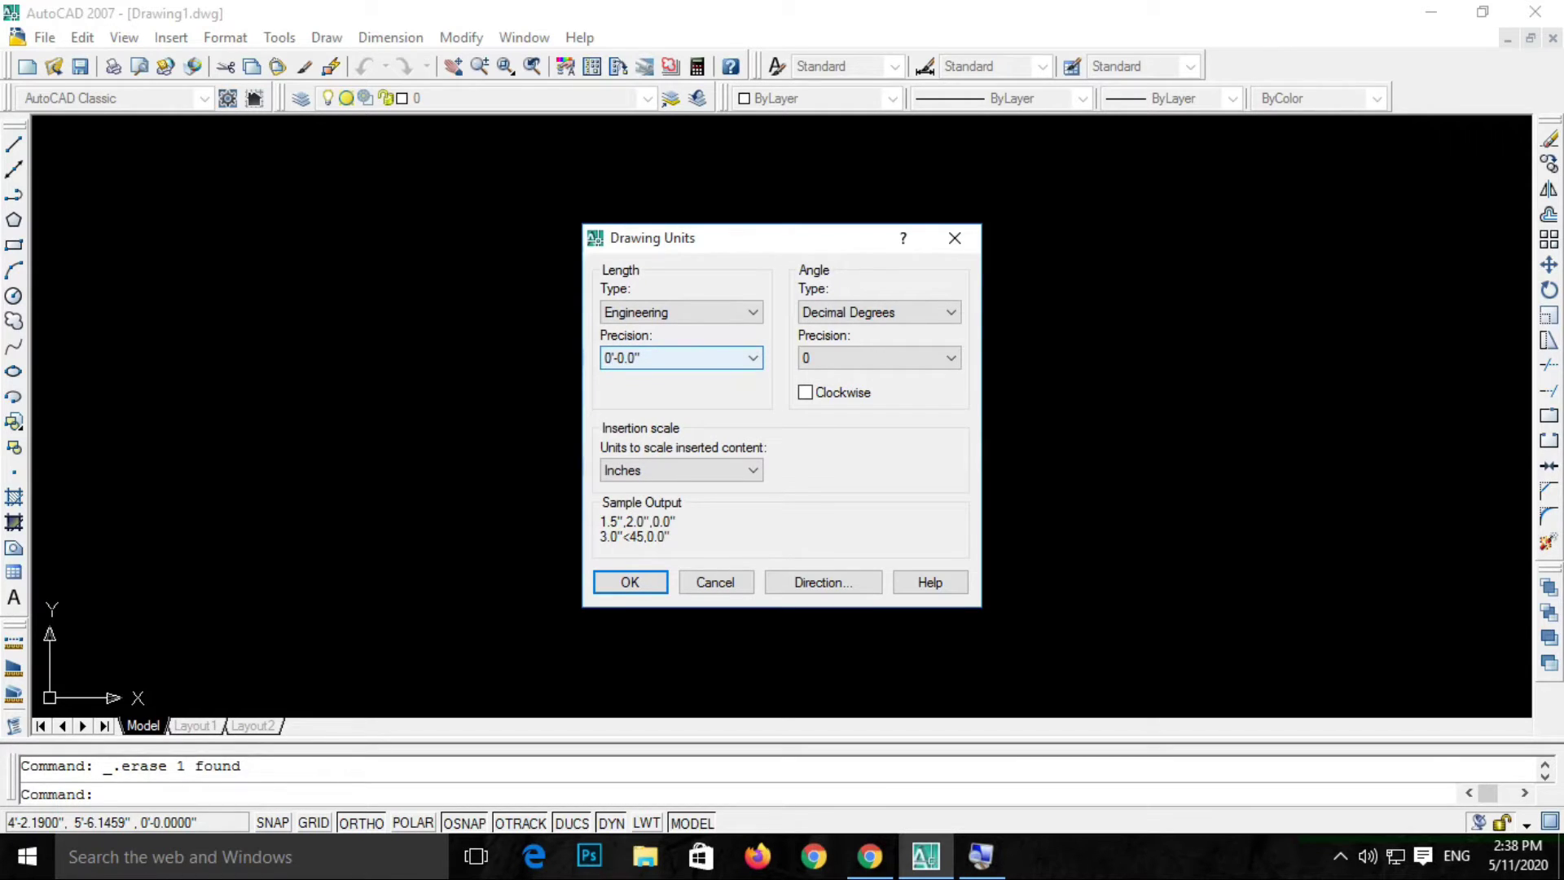
{"action": "key", "text": "alt+Down"}
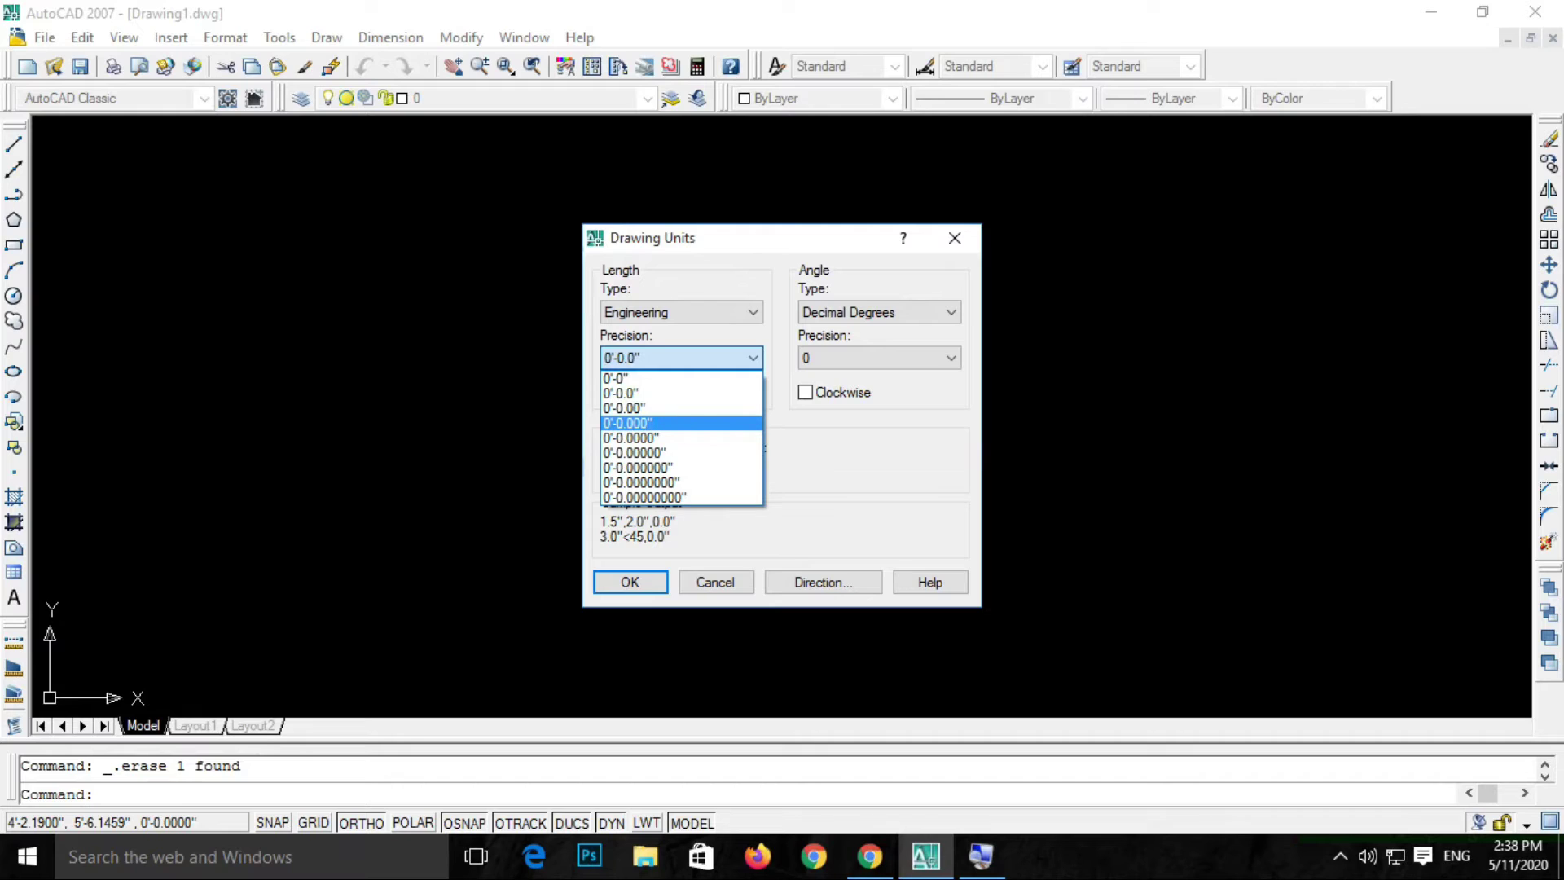
{"action": "left_click", "coordinate": [621, 393]}
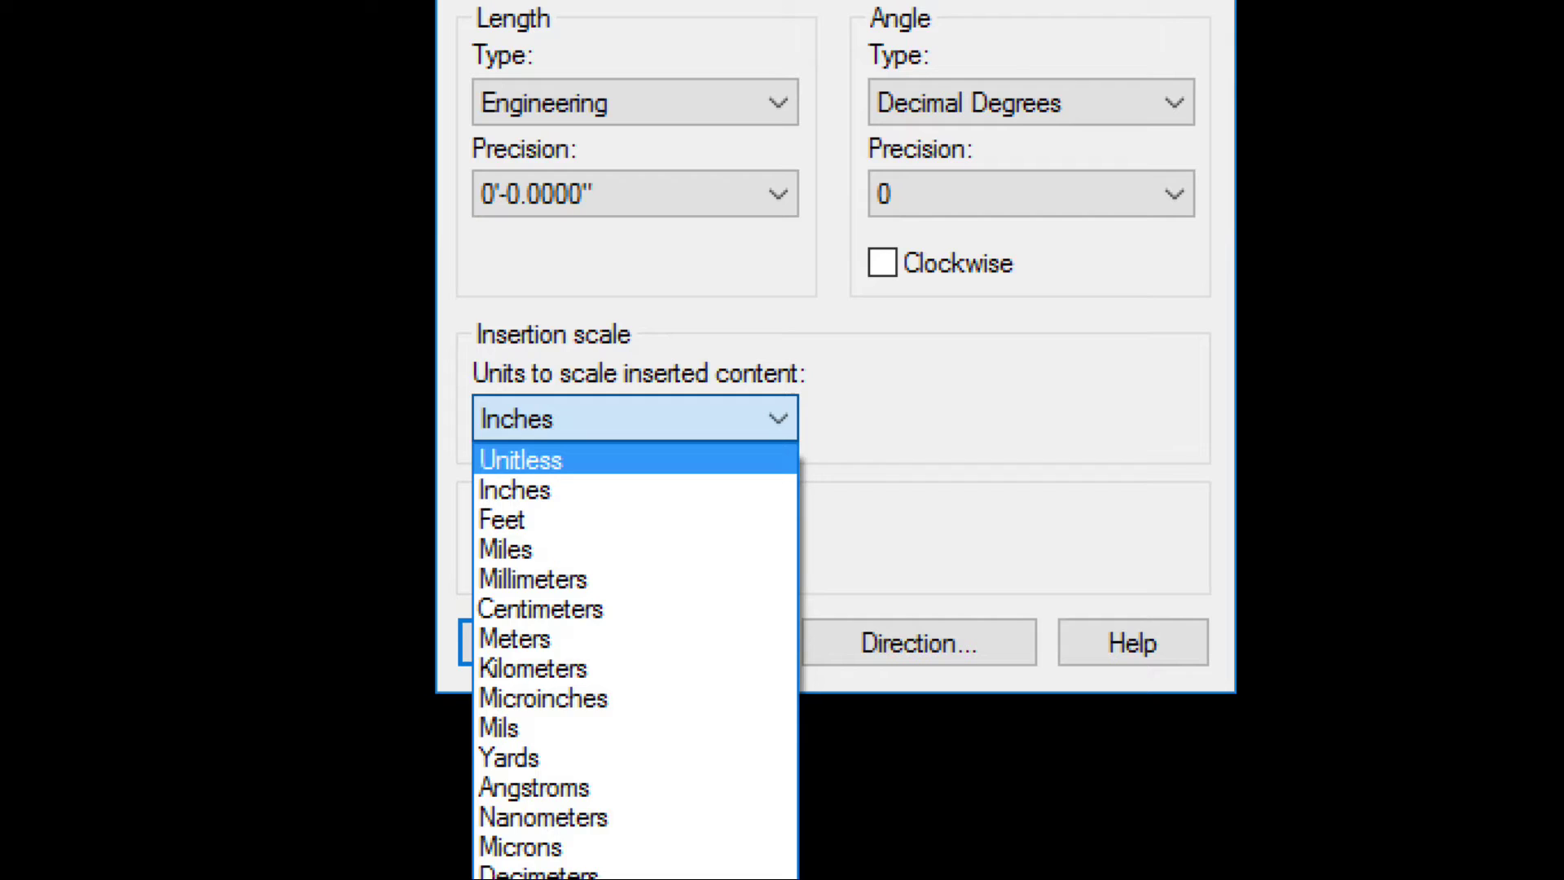
Step: Try Feet as the insertion scale, then set it back to Inches
{"action": "key", "text": "Escape"}
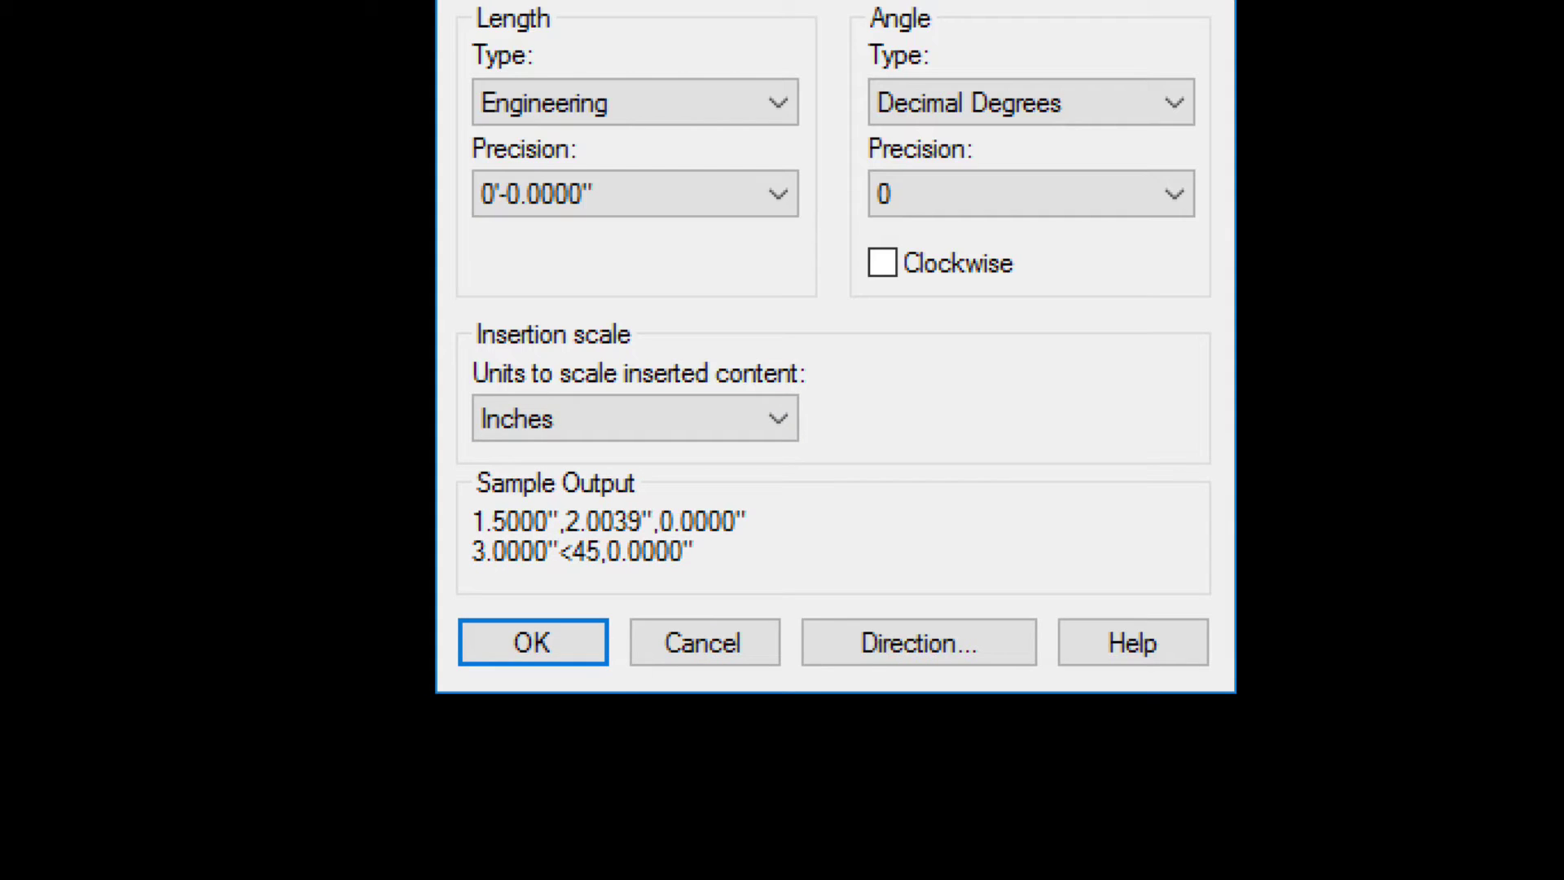
{"action": "left_click", "coordinate": [635, 418]}
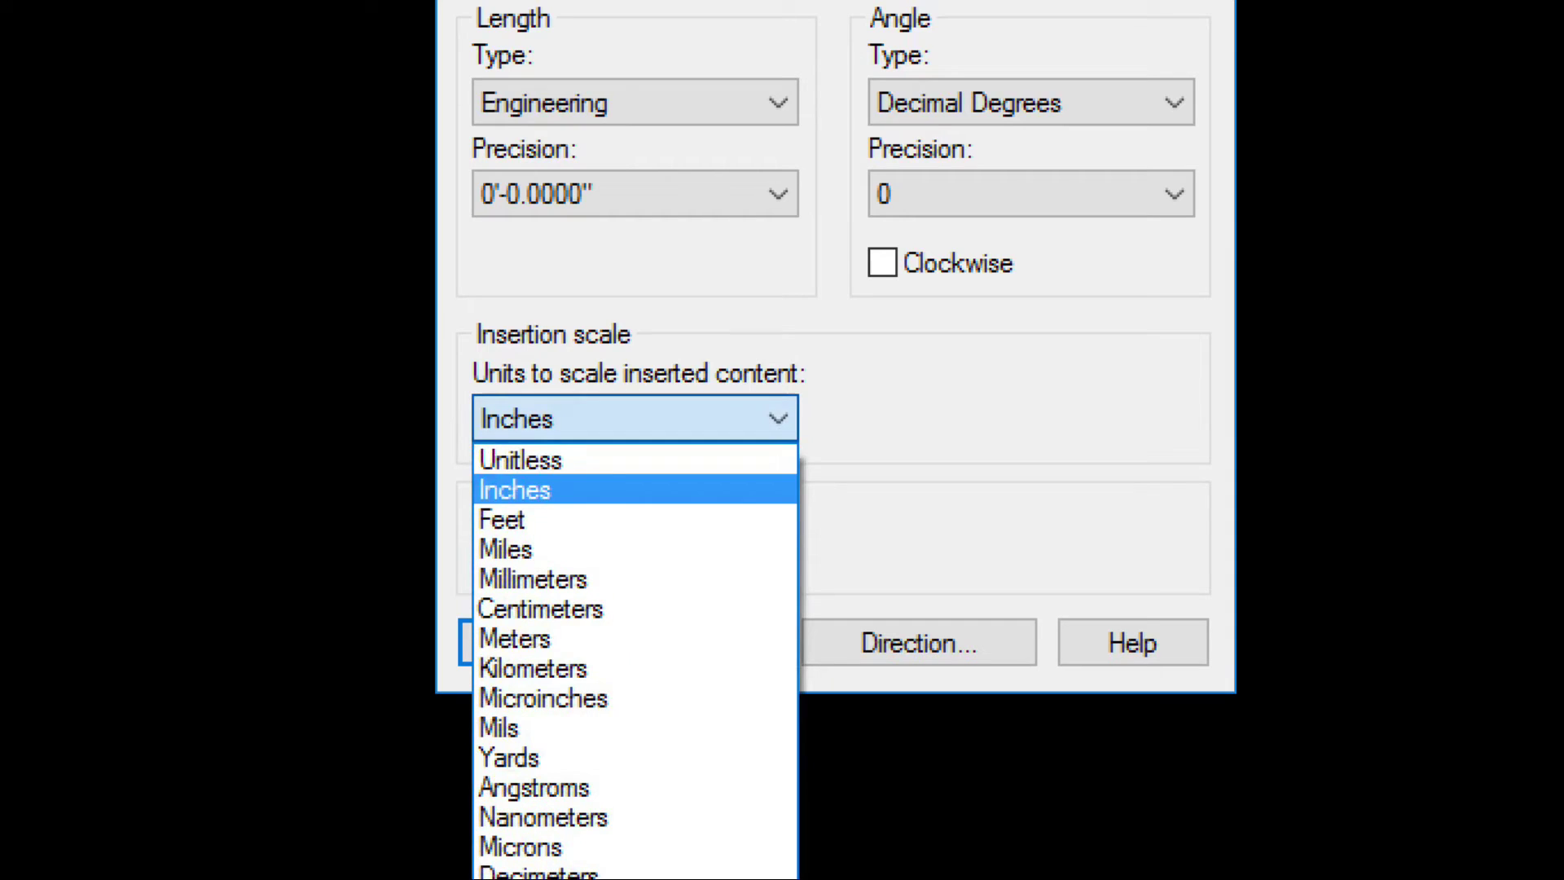
{"action": "key", "text": "Return"}
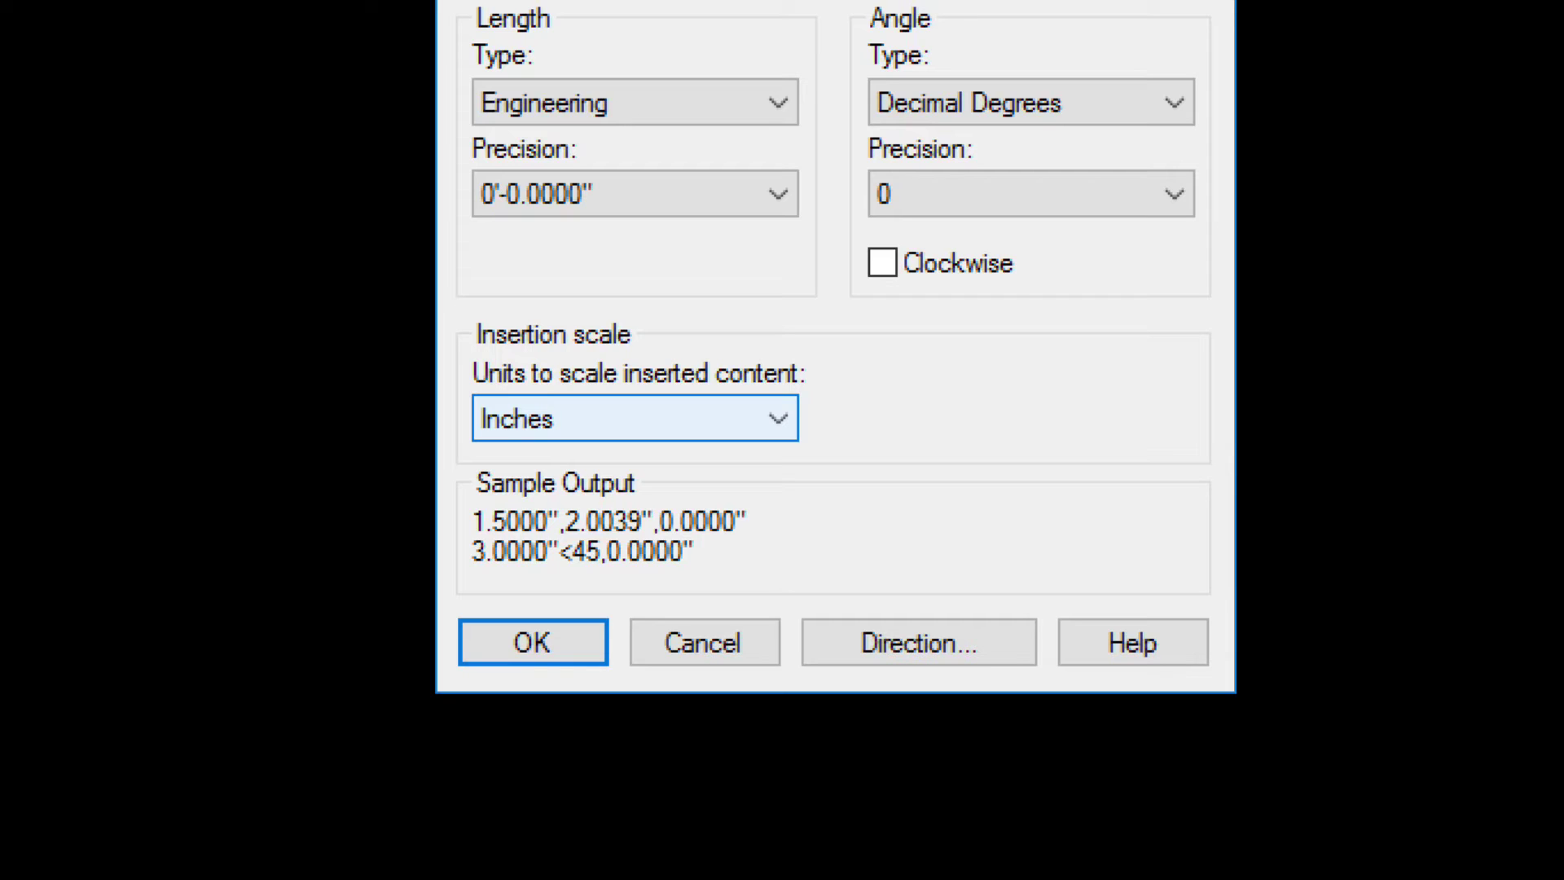
{"action": "left_click", "coordinate": [635, 418]}
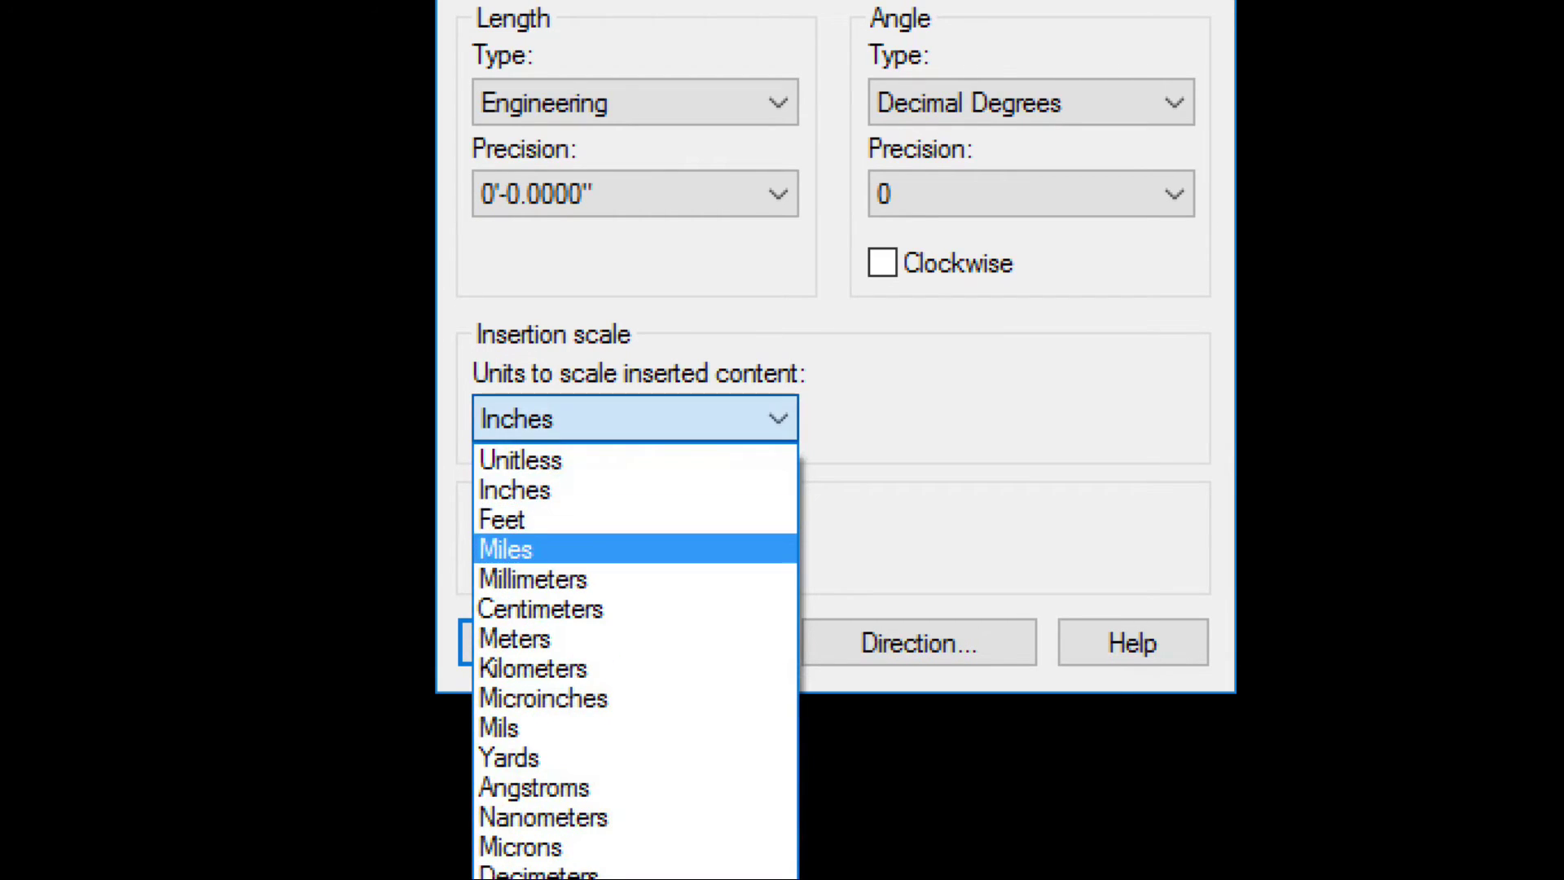
{"action": "key", "text": "Return"}
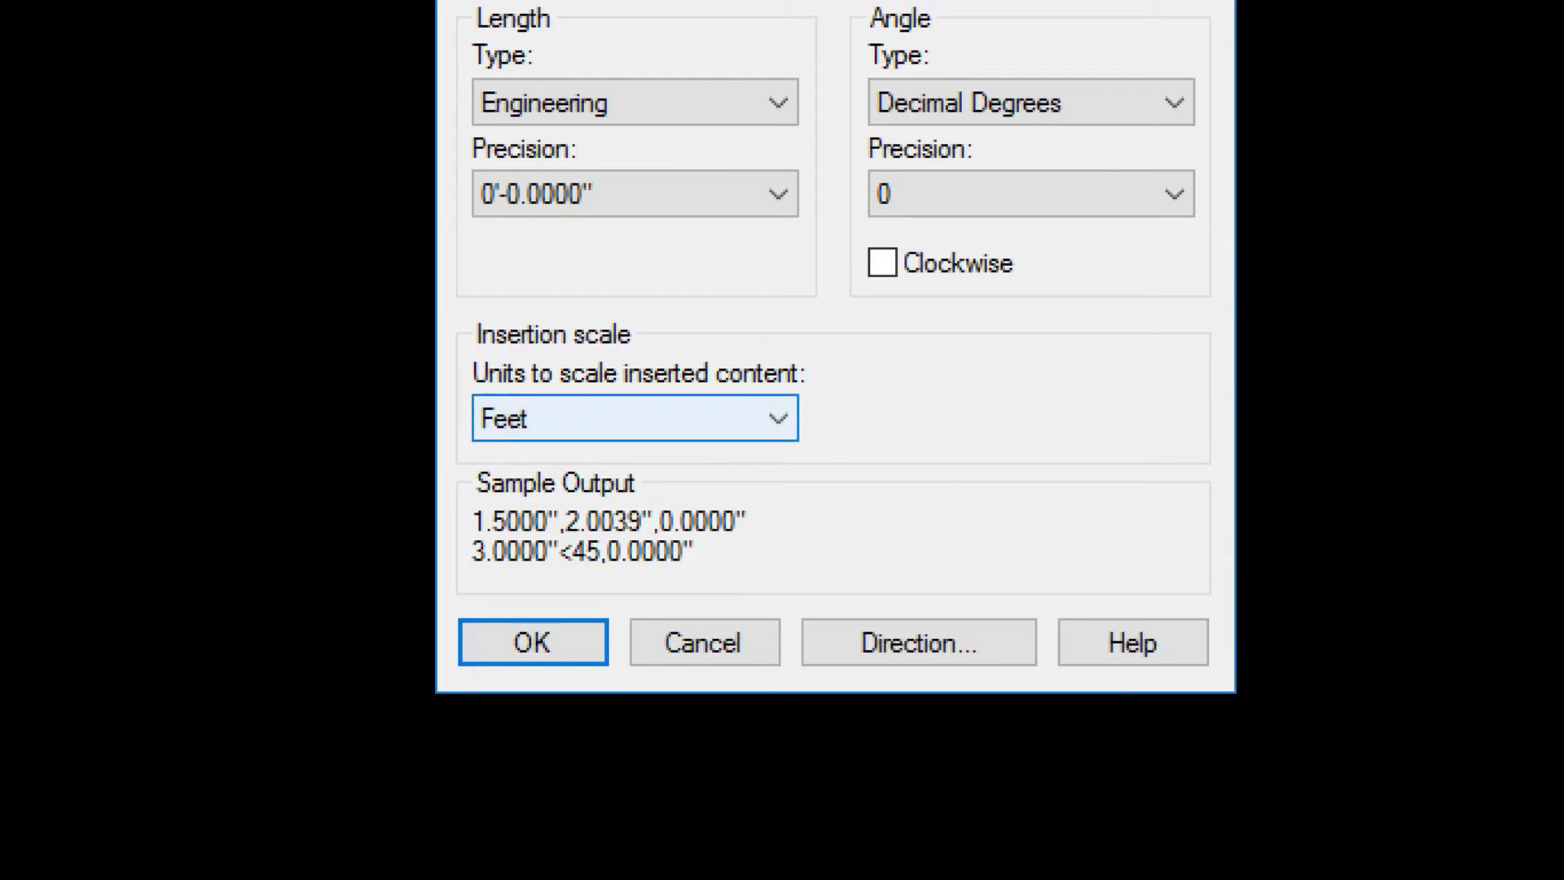
{"action": "key", "text": "alt+Down"}
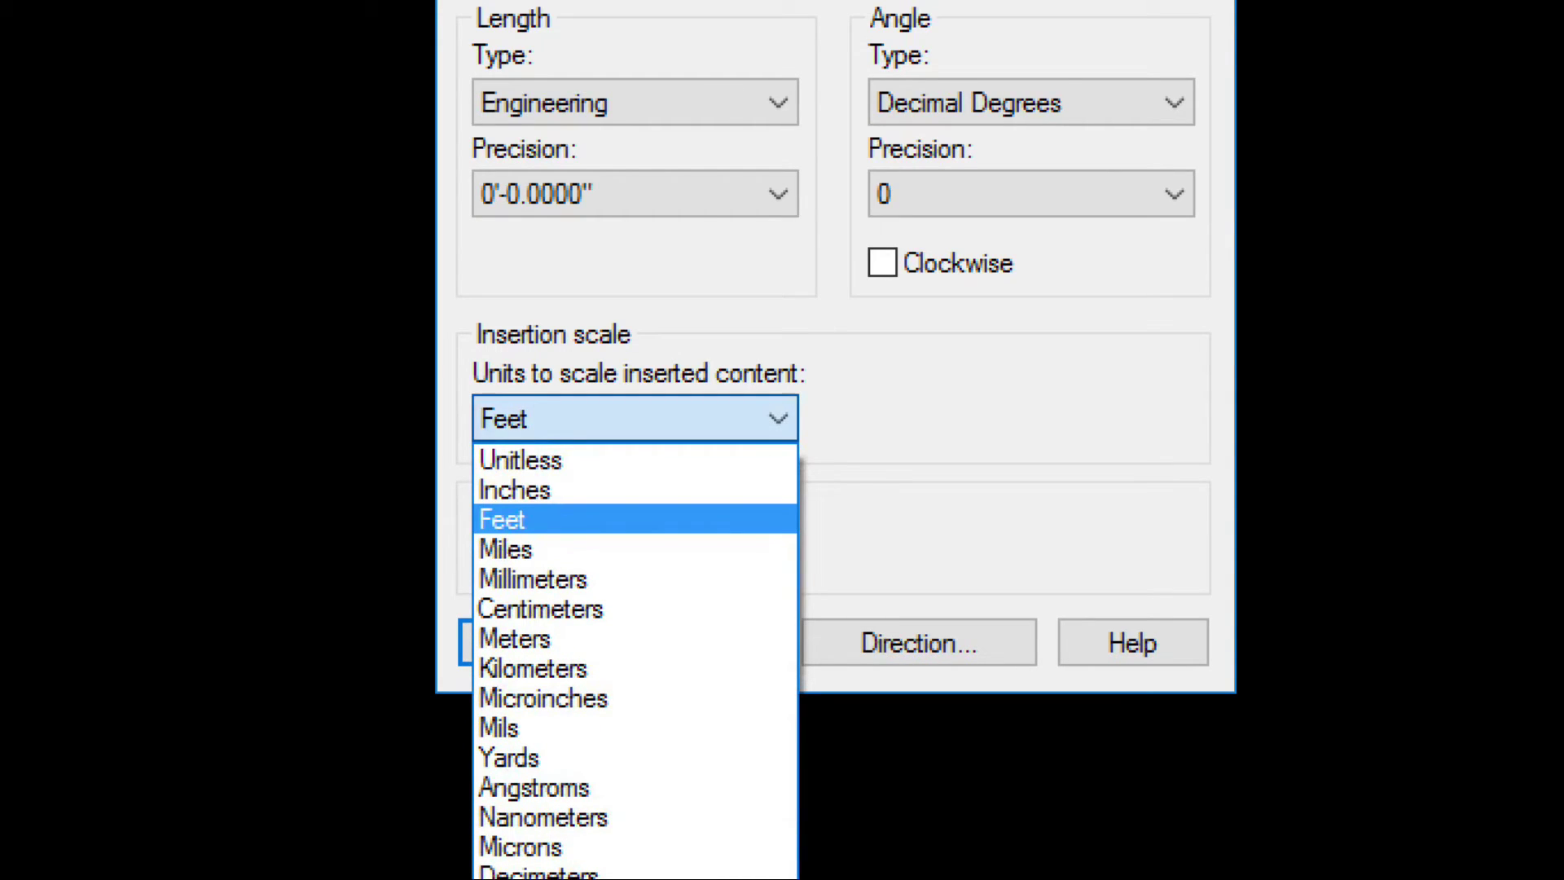
{"action": "key", "text": "Up"}
{"action": "key", "text": "Return"}
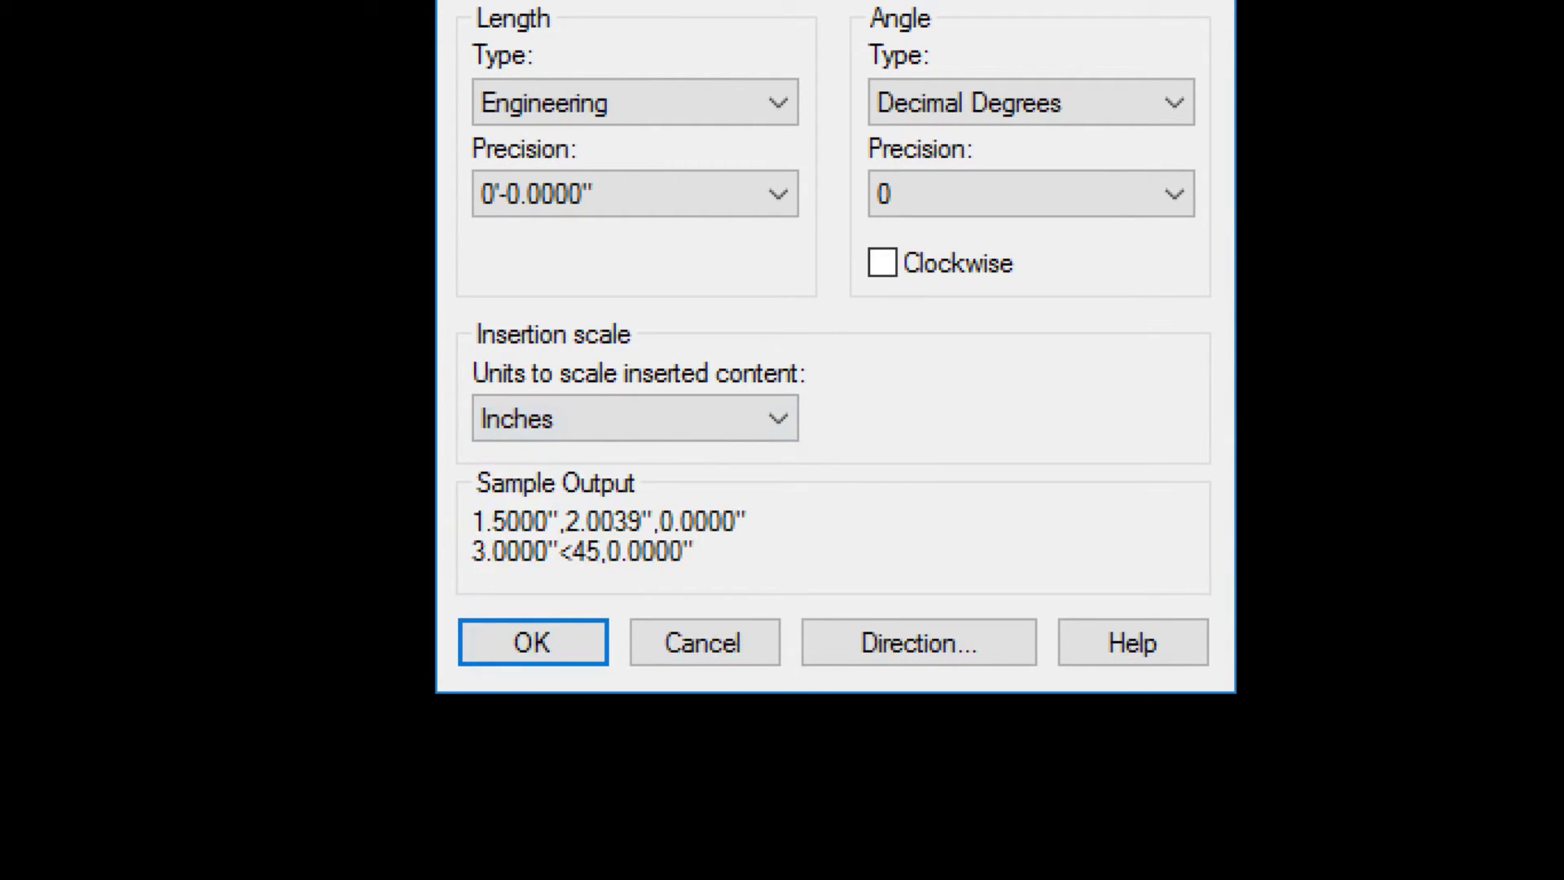
Step: Set the Engineering length precision back to whole inches, 0'-0"
{"action": "key", "text": "shift+Tab"}
{"action": "key", "text": "shift+Tab"}
{"action": "key", "text": "shift+Tab"}
{"action": "key", "text": "Tab"}
{"action": "key", "text": "alt+Down"}
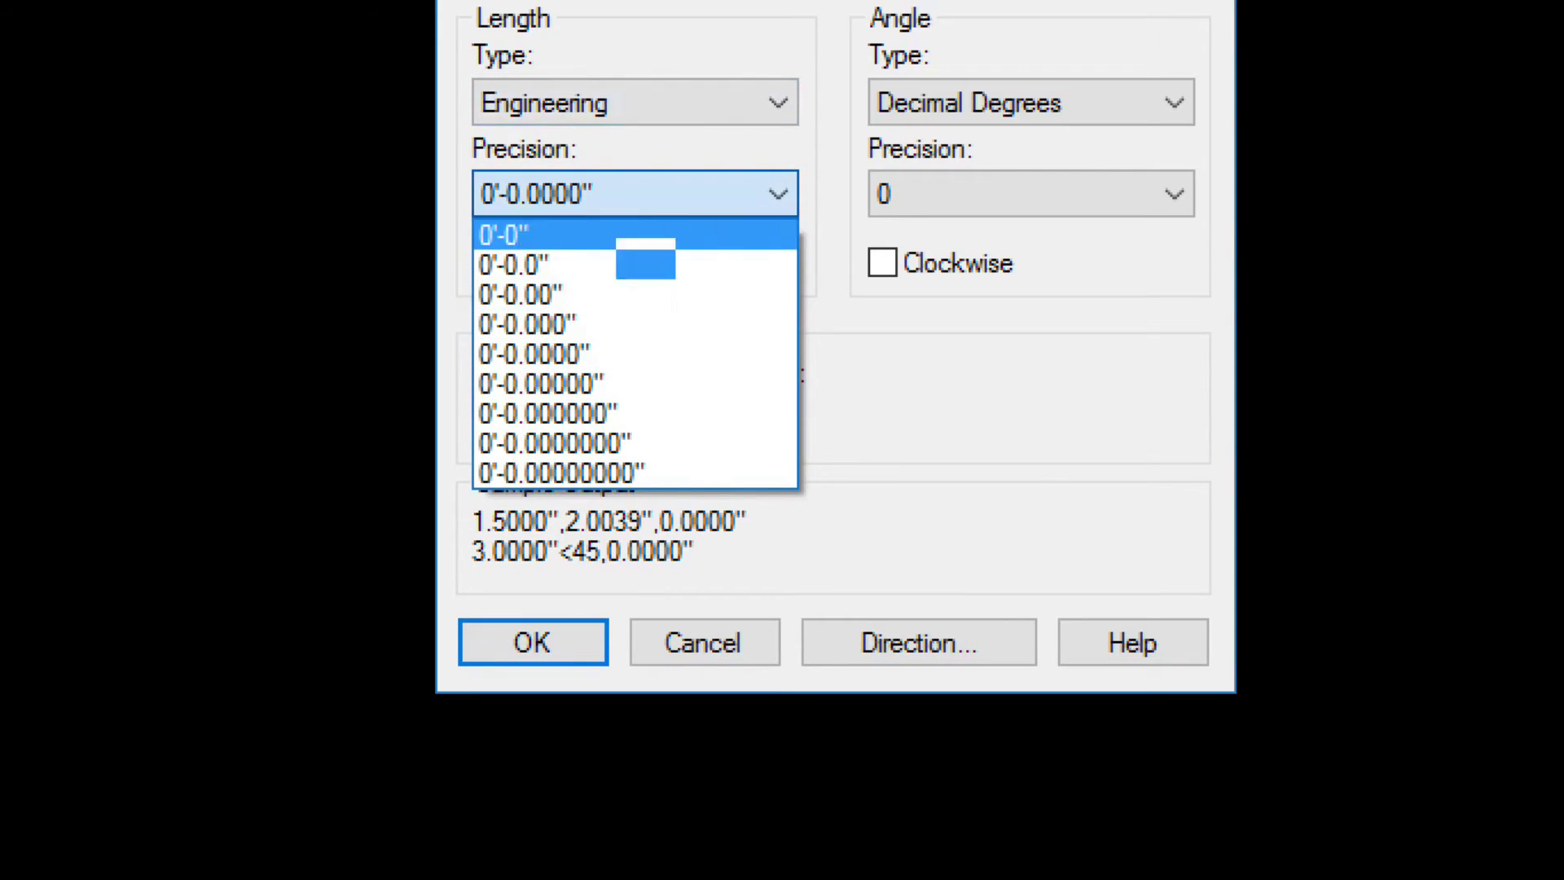
{"action": "key", "text": "Down"}
{"action": "key", "text": "Up"}
{"action": "key", "text": "Return"}
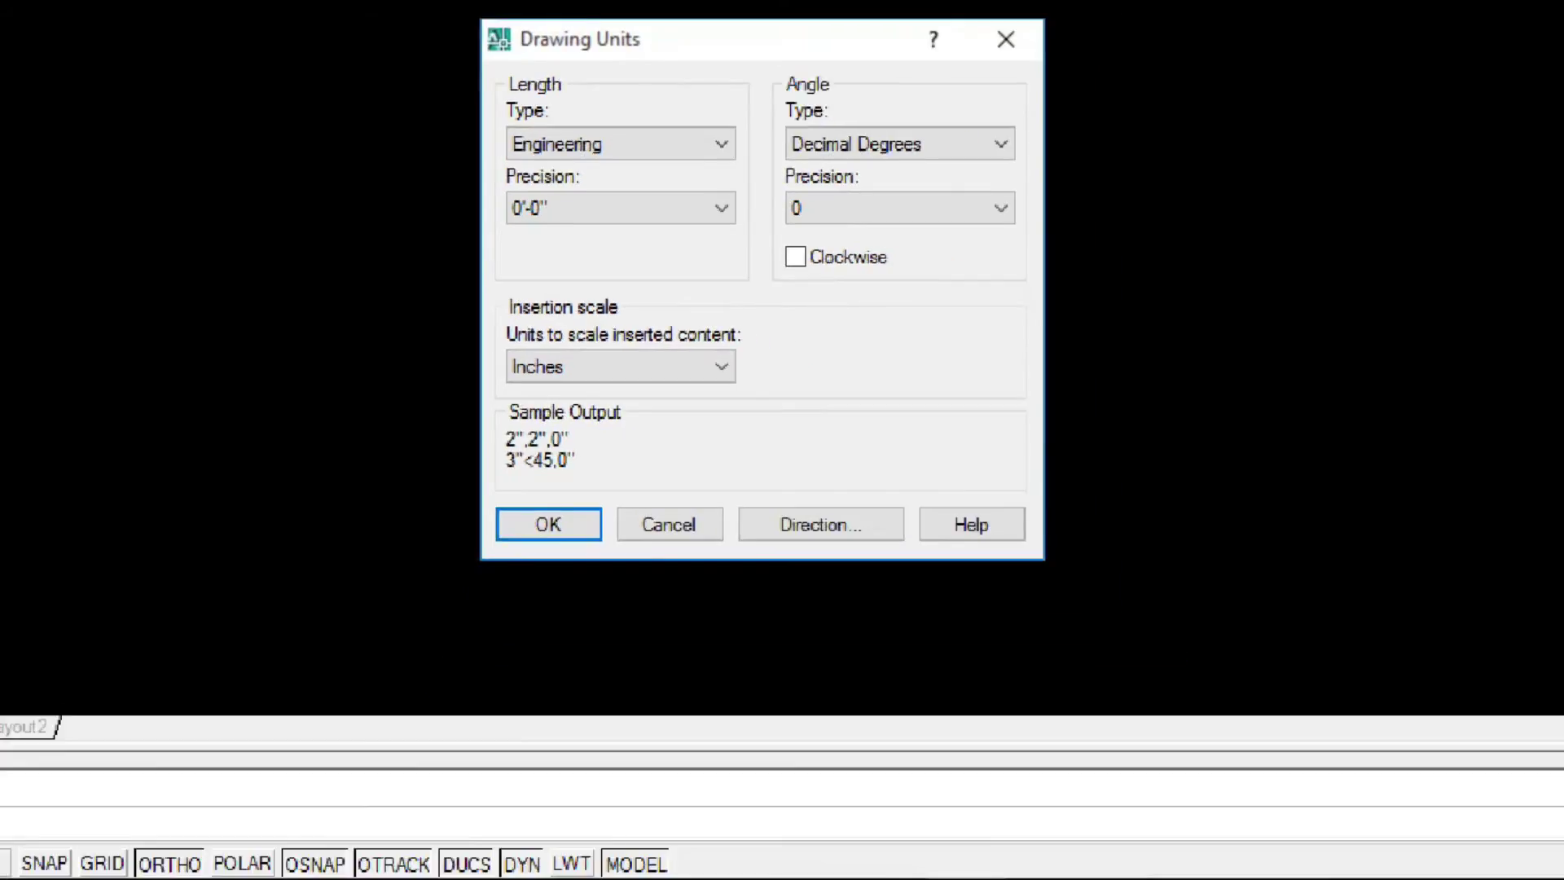
Step: Preview Deg/Min/Sec, Grads and Radians angle types, then keep Decimal Degrees
{"action": "key", "text": "Tab"}
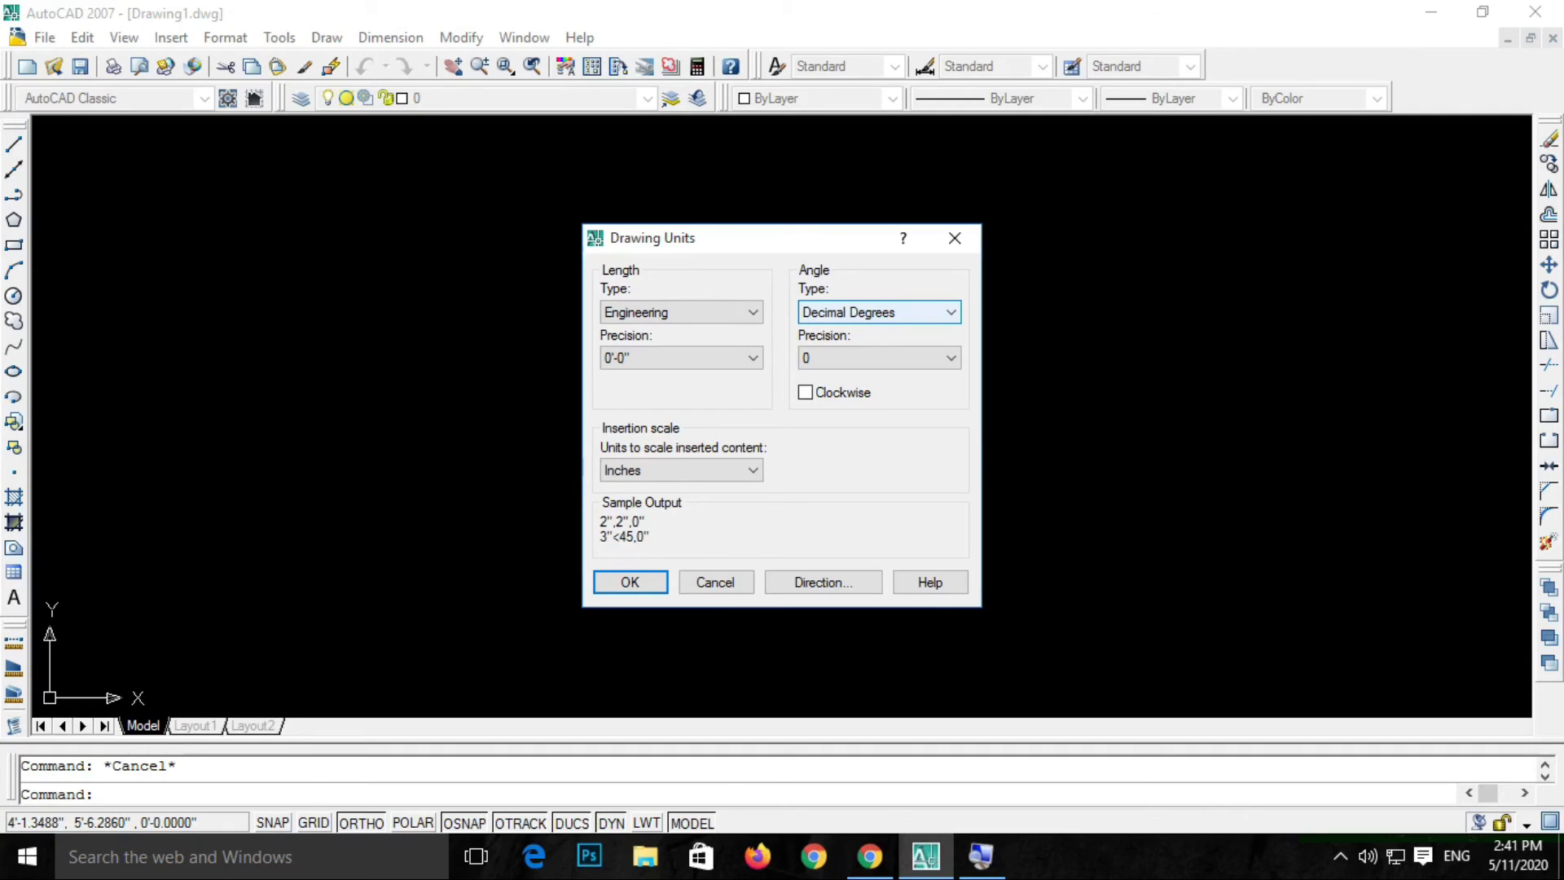
{"action": "key", "text": "alt+Down"}
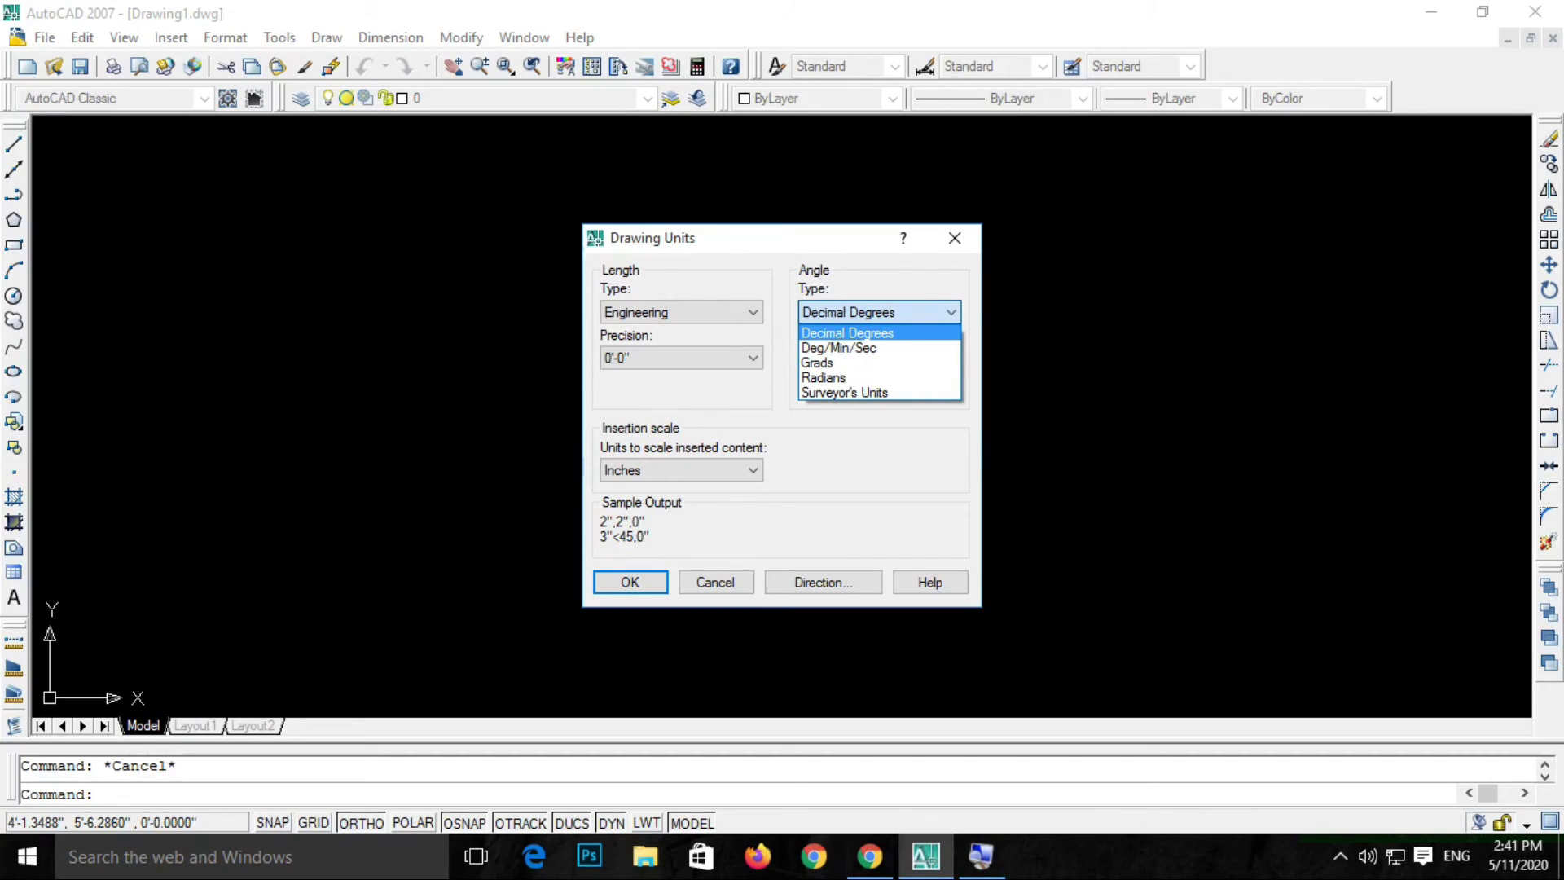
{"action": "key", "text": "Down"}
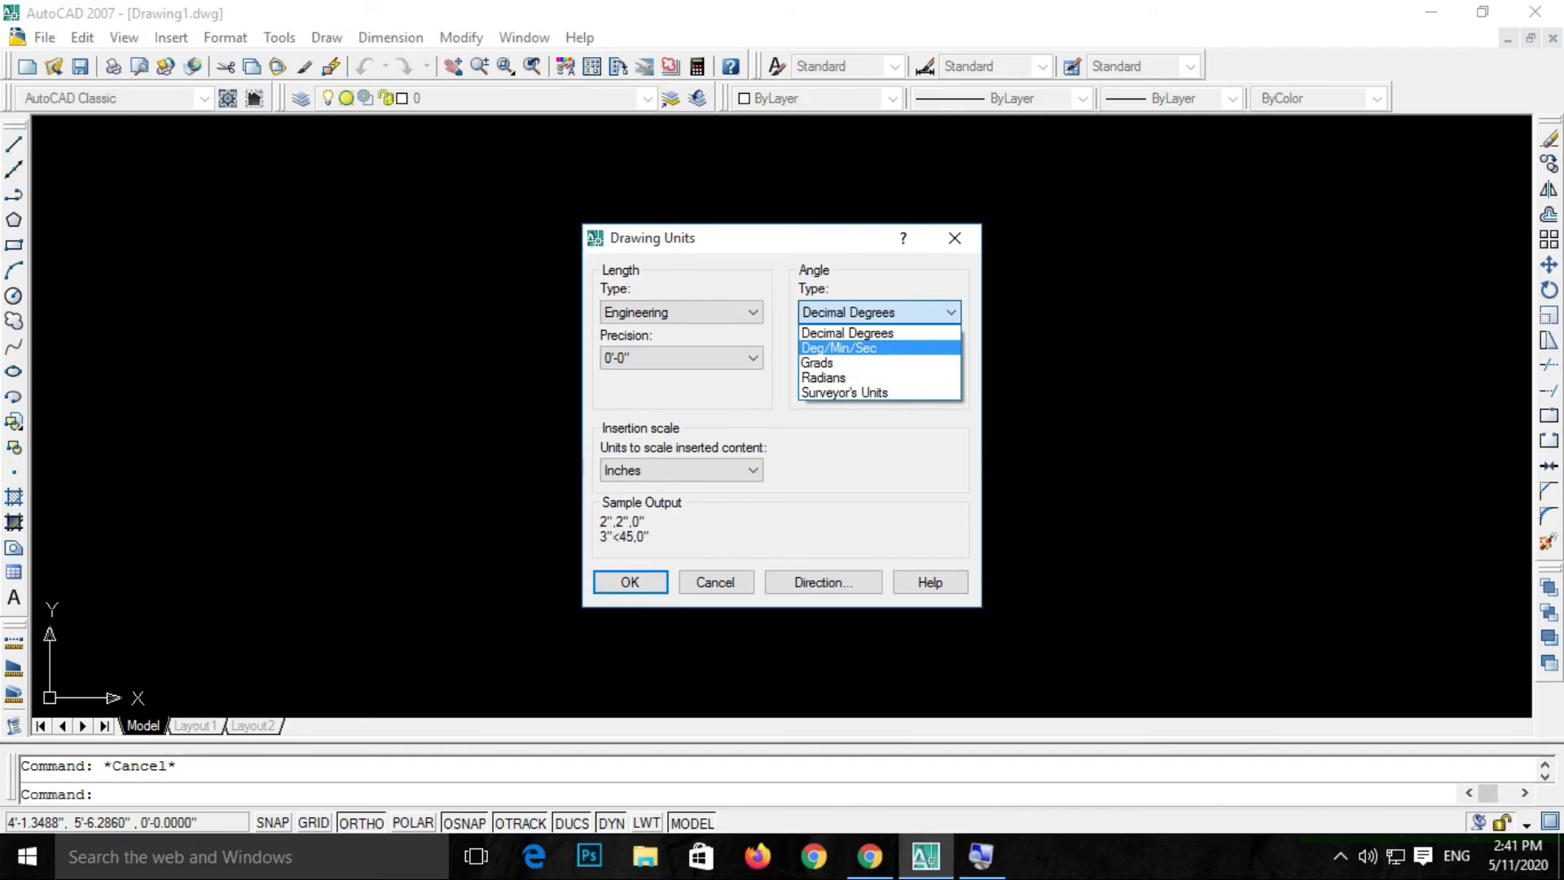
{"action": "key", "text": "Down"}
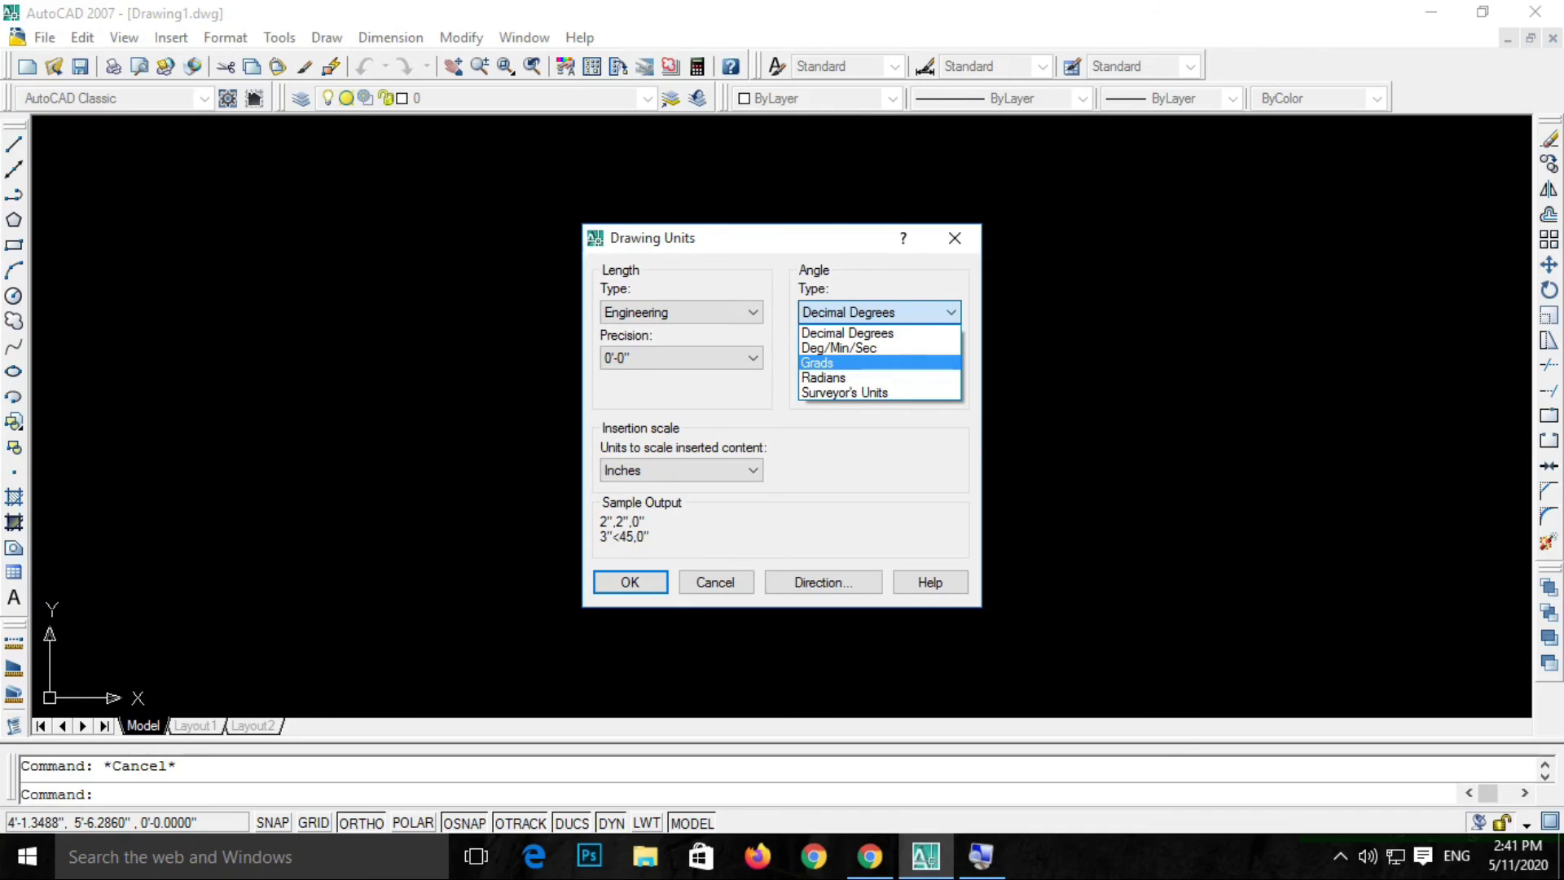
{"action": "key", "text": "Down"}
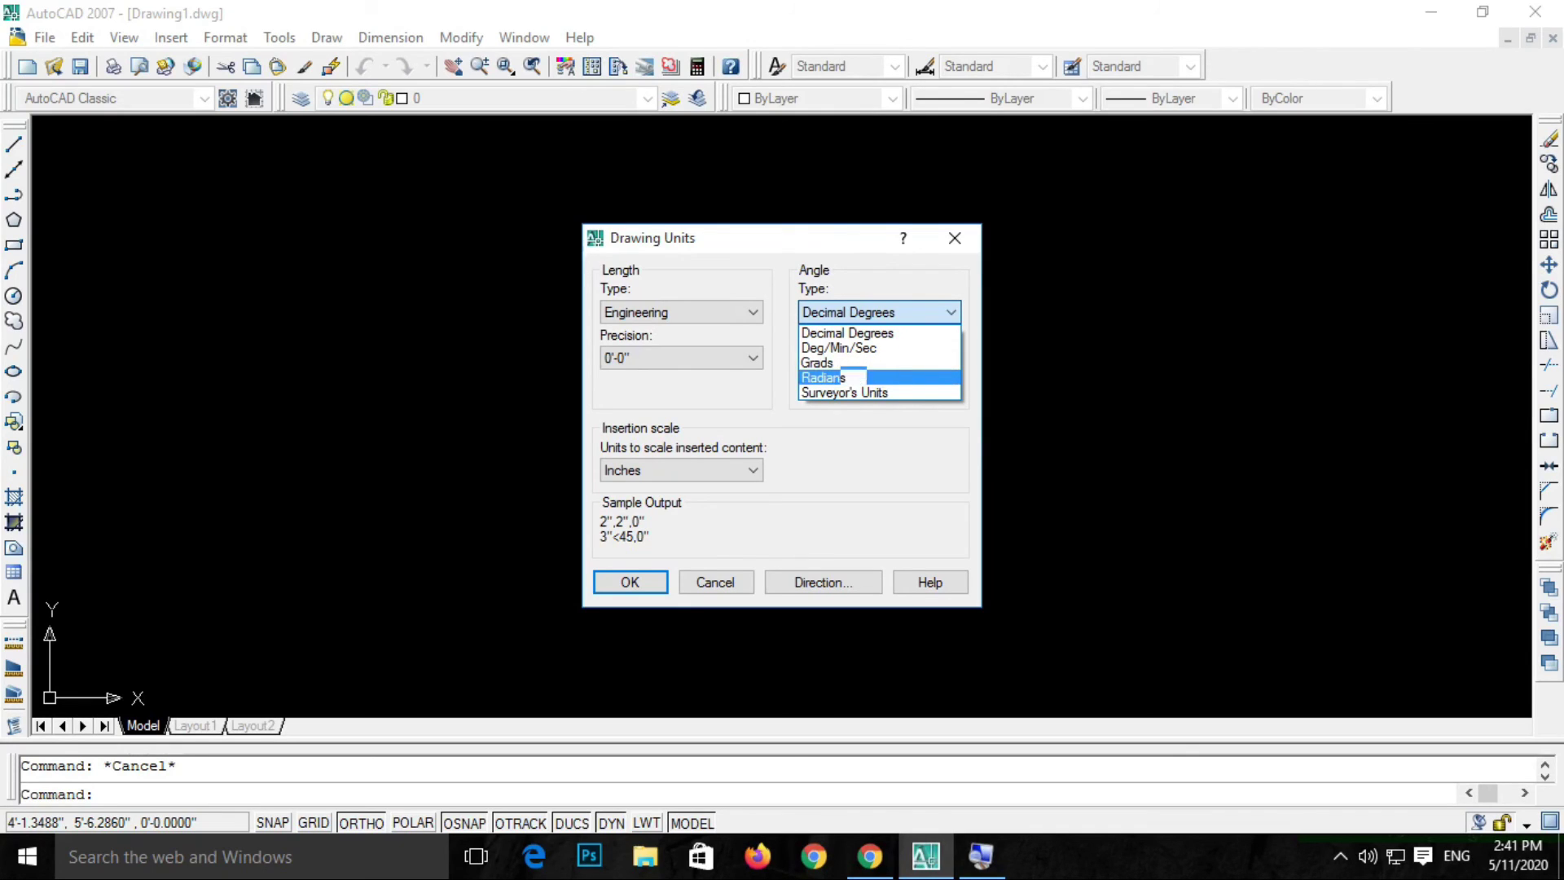
{"action": "key", "text": "Up"}
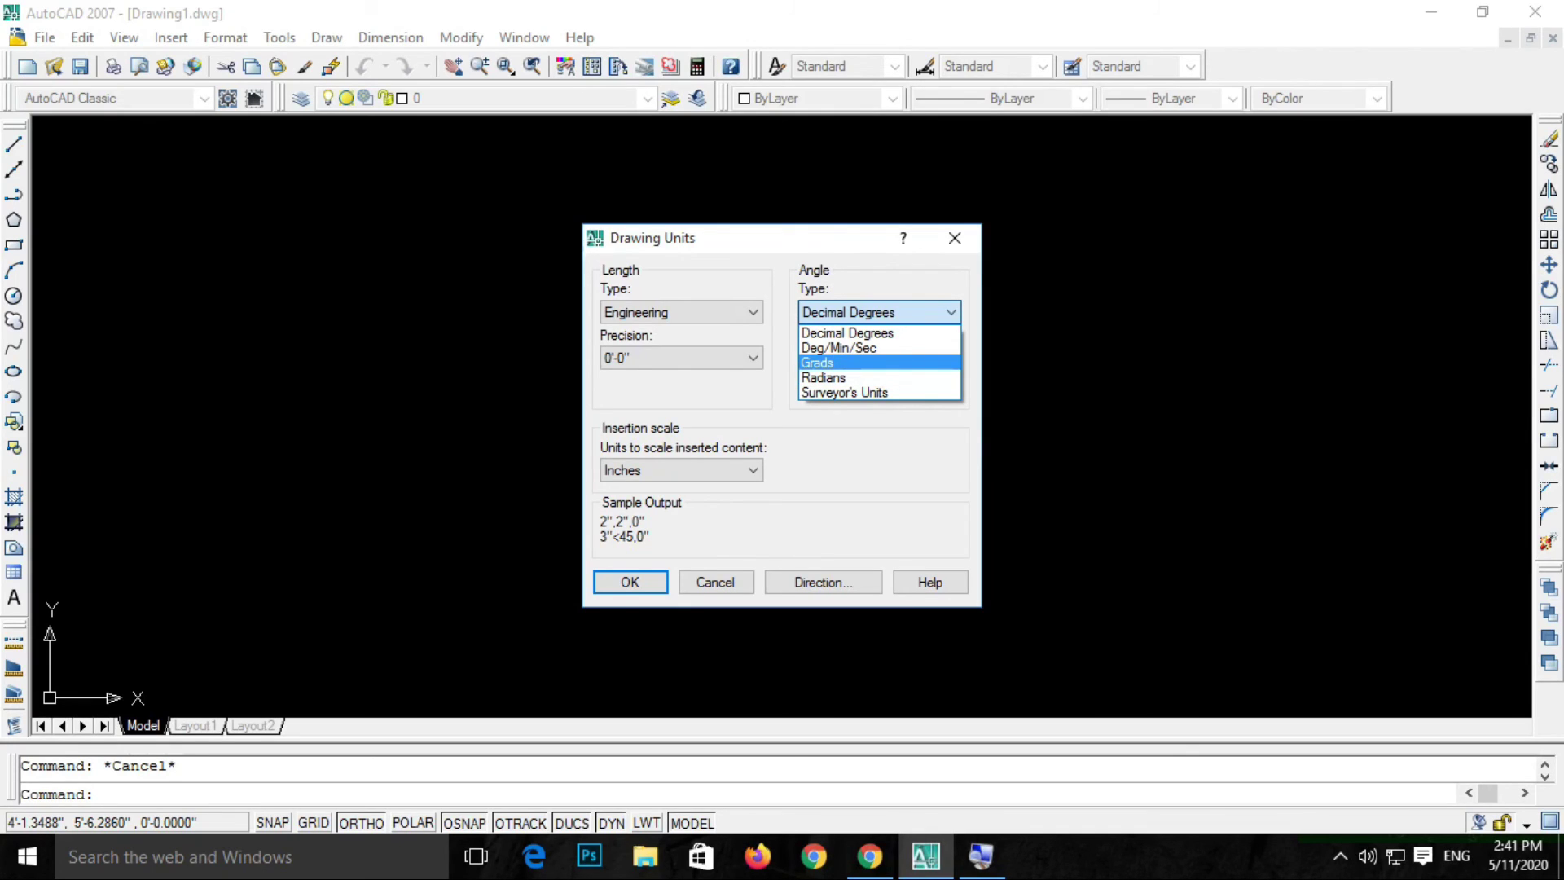
{"action": "key", "text": "Down"}
{"action": "key", "text": "Down"}
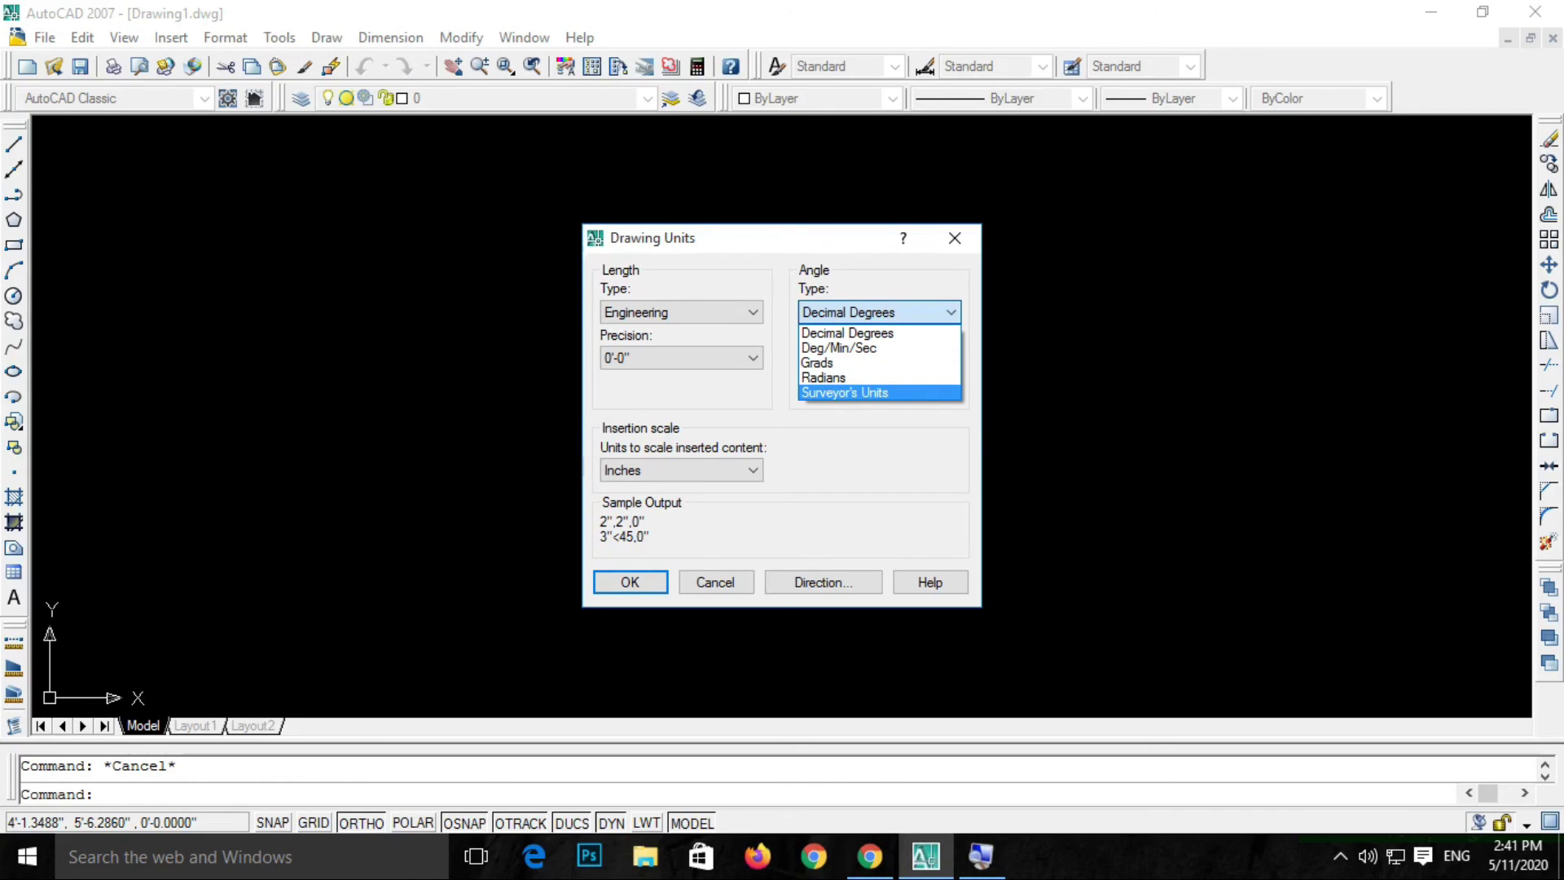
{"action": "key", "text": "Escape"}
Step: Apply the units with OK, draw a horizontal test line, then window-select and delete it
{"action": "left_click", "coordinate": [627, 580]}
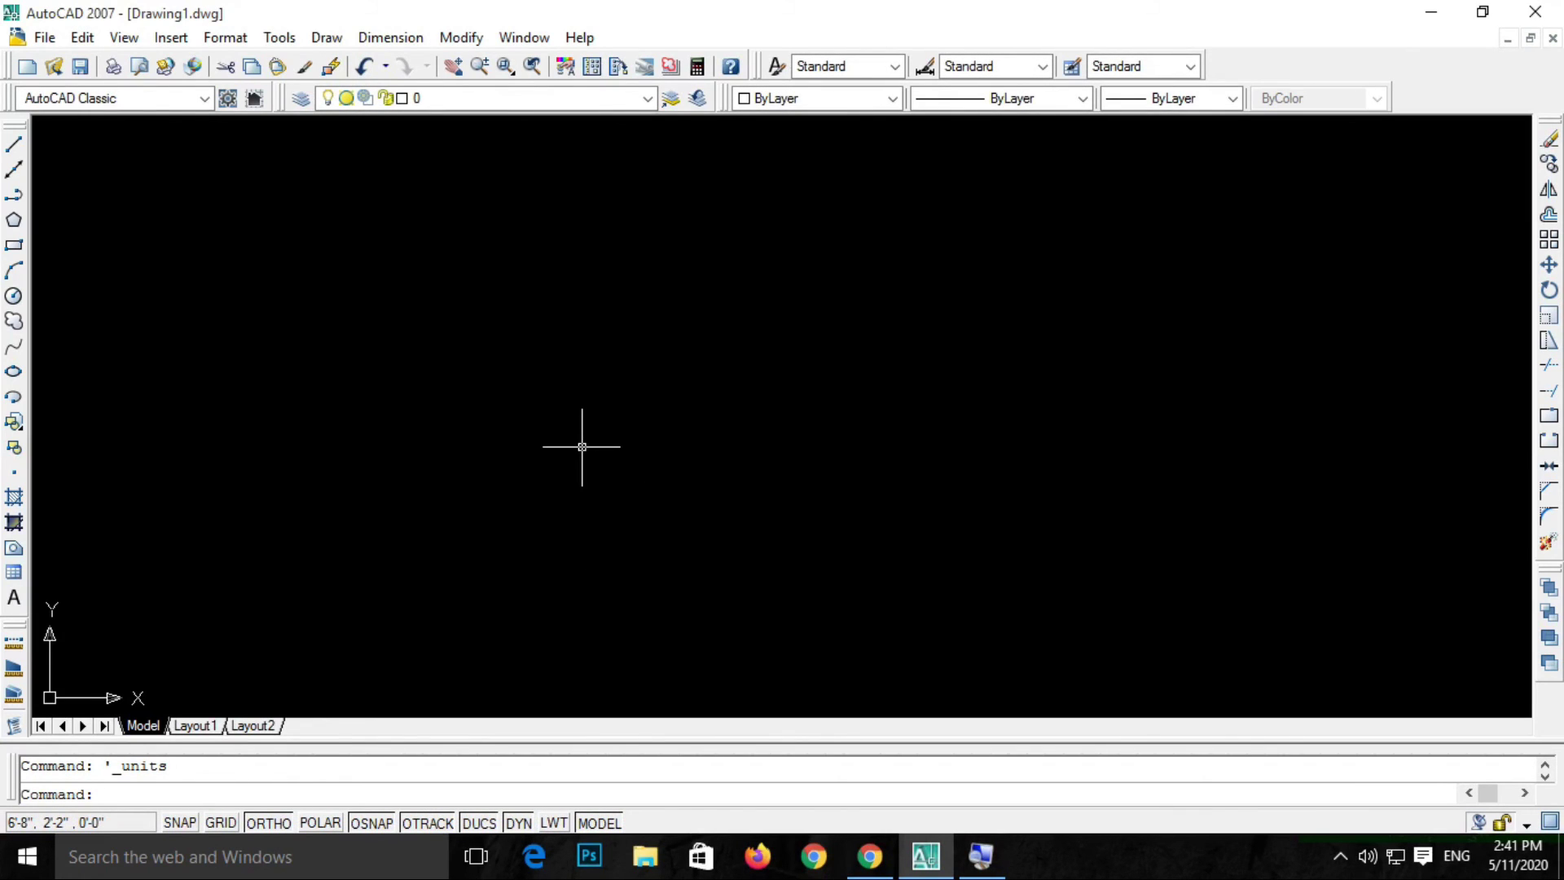
{"action": "type", "text": "l"}
{"action": "key", "text": "Return"}
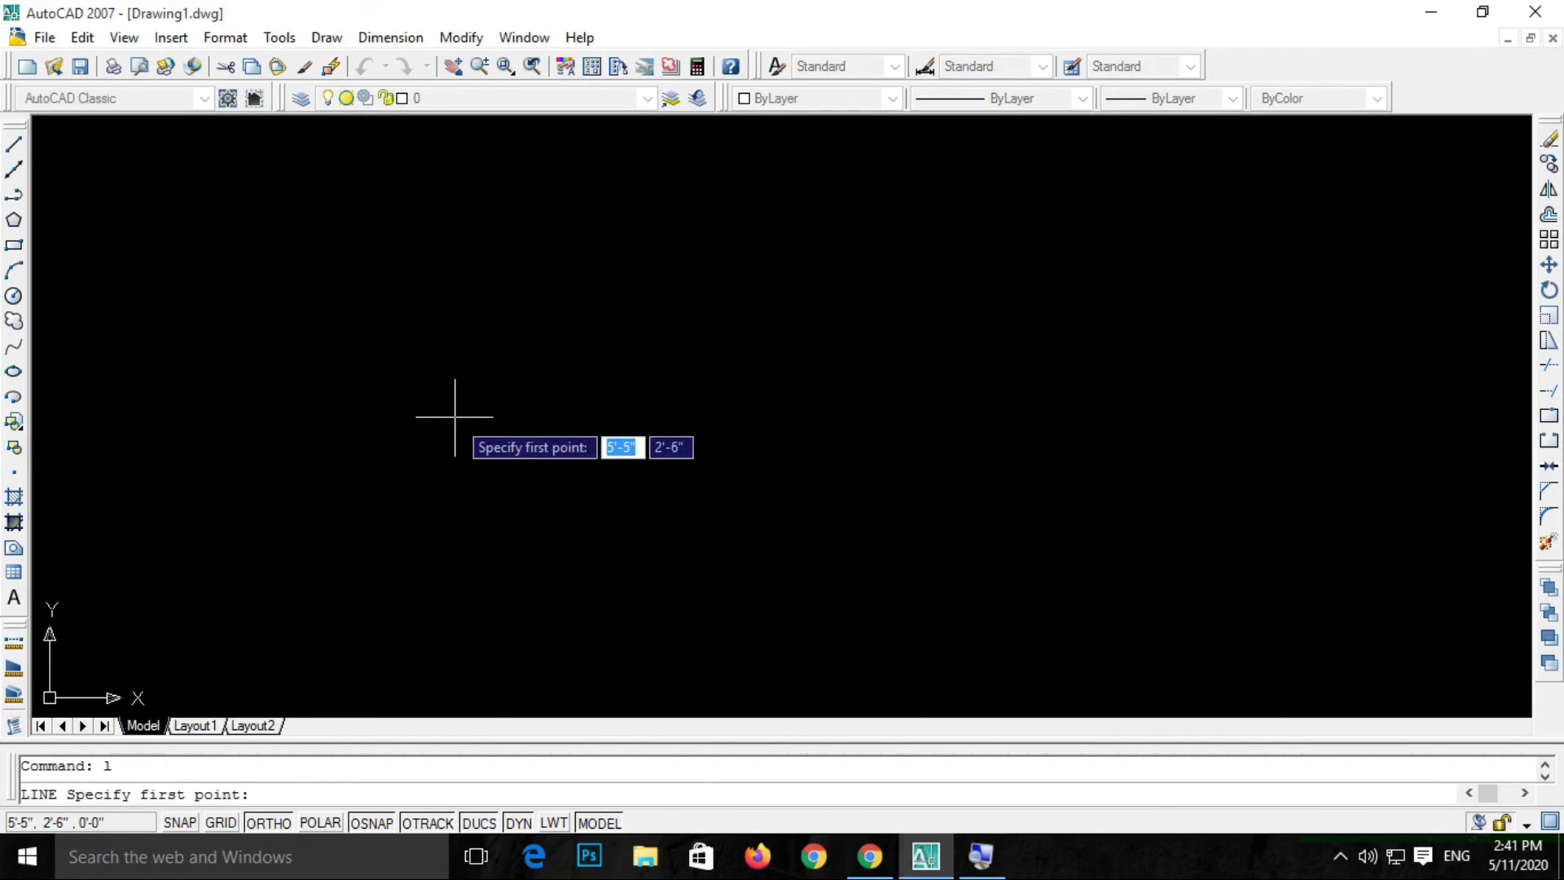
{"action": "left_click", "coordinate": [454, 414]}
{"action": "left_click", "coordinate": [890, 370]}
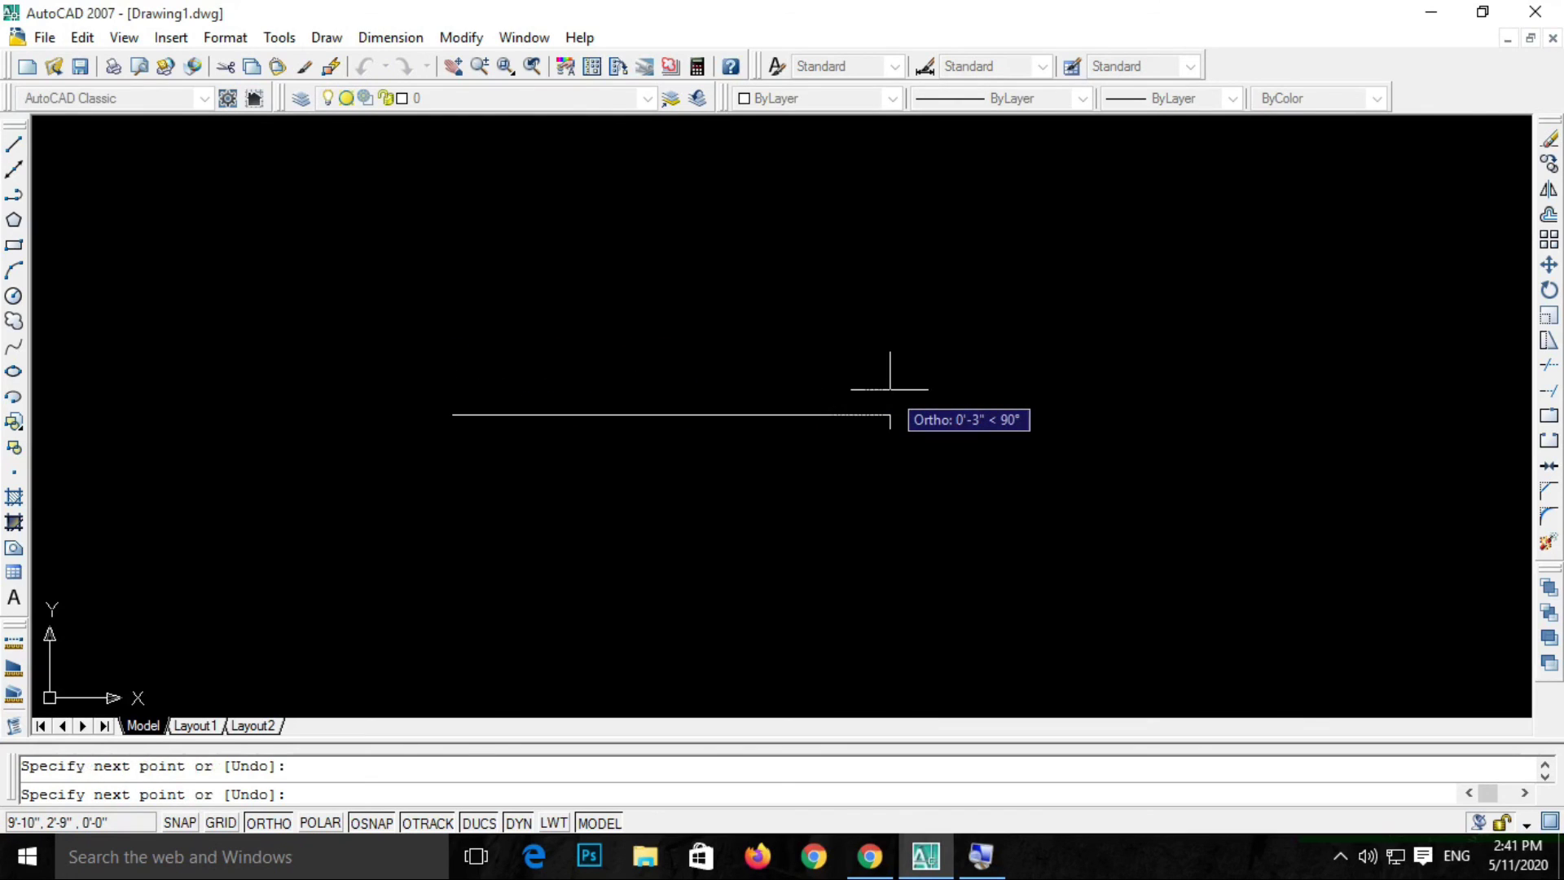
{"action": "key", "text": "Escape"}
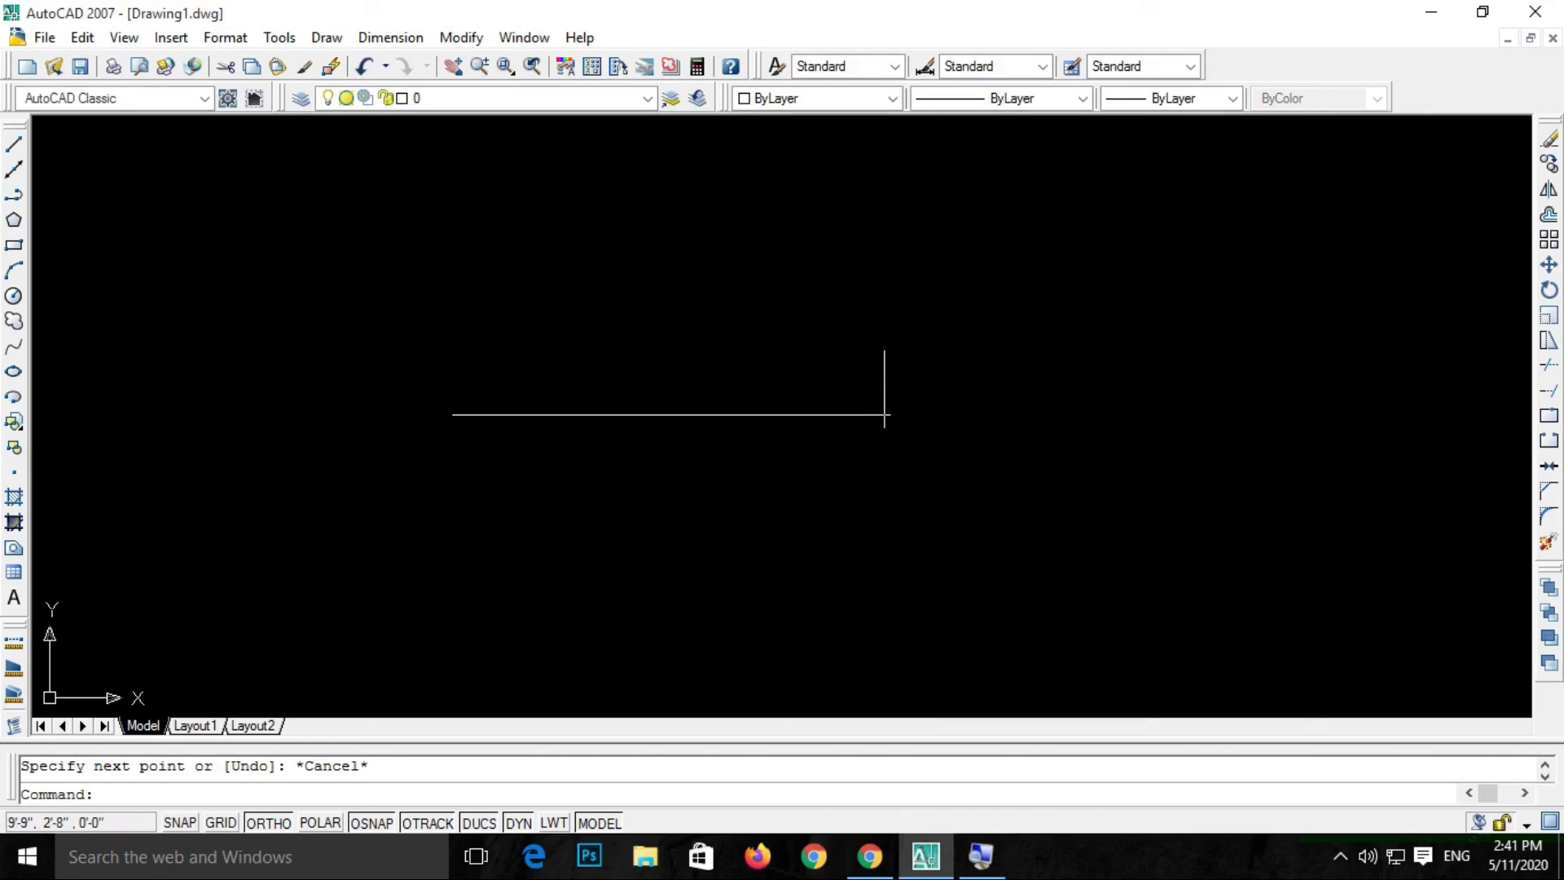
{"action": "left_click", "coordinate": [977, 471]}
{"action": "left_click", "coordinate": [760, 355]}
{"action": "key", "text": "Delete"}
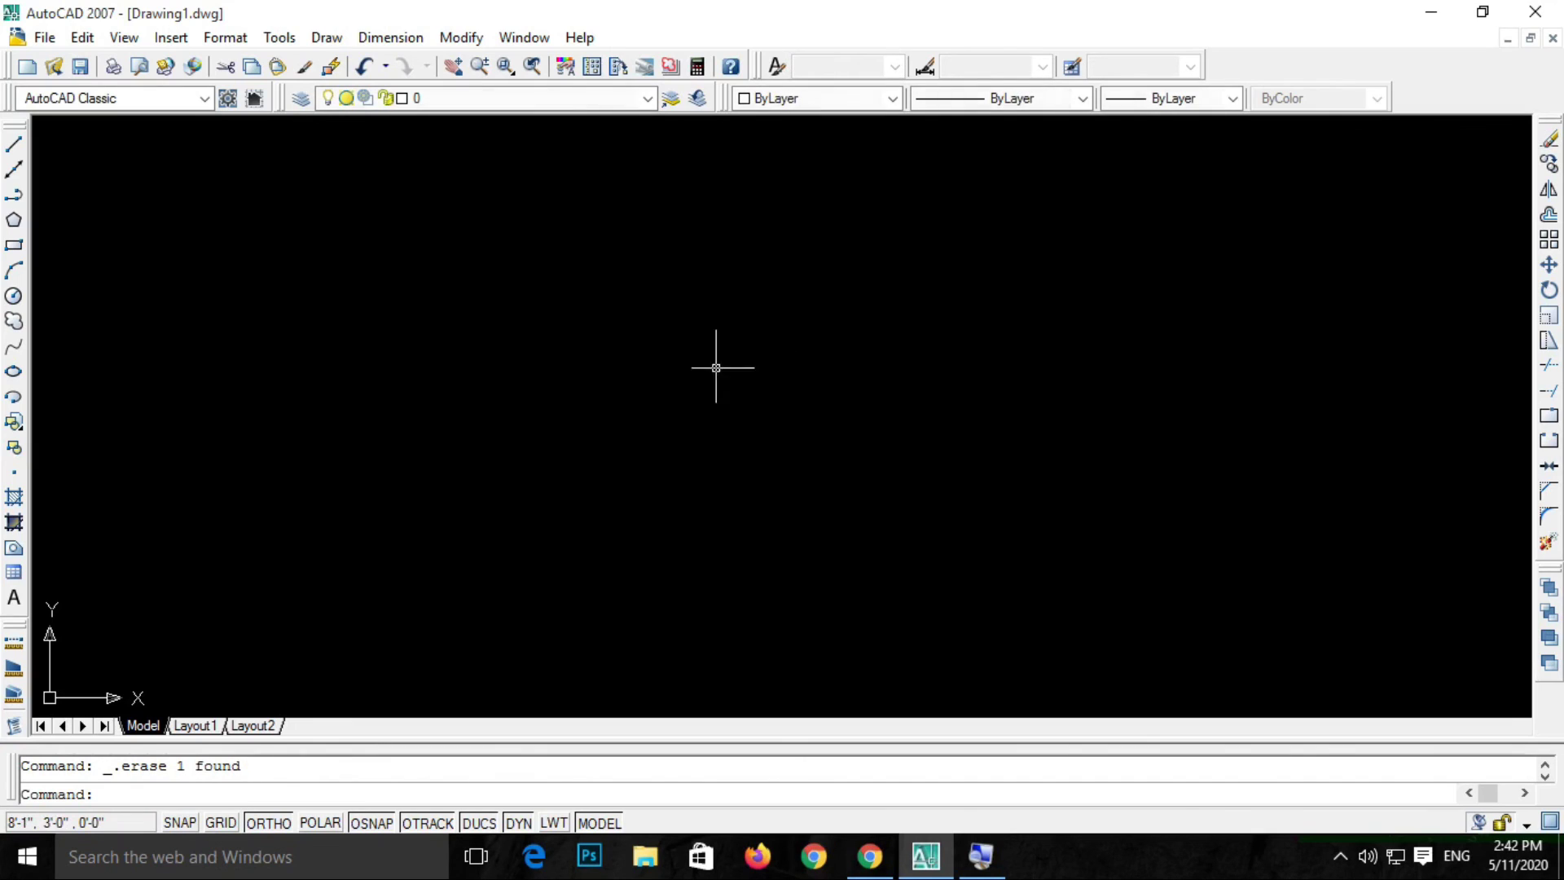